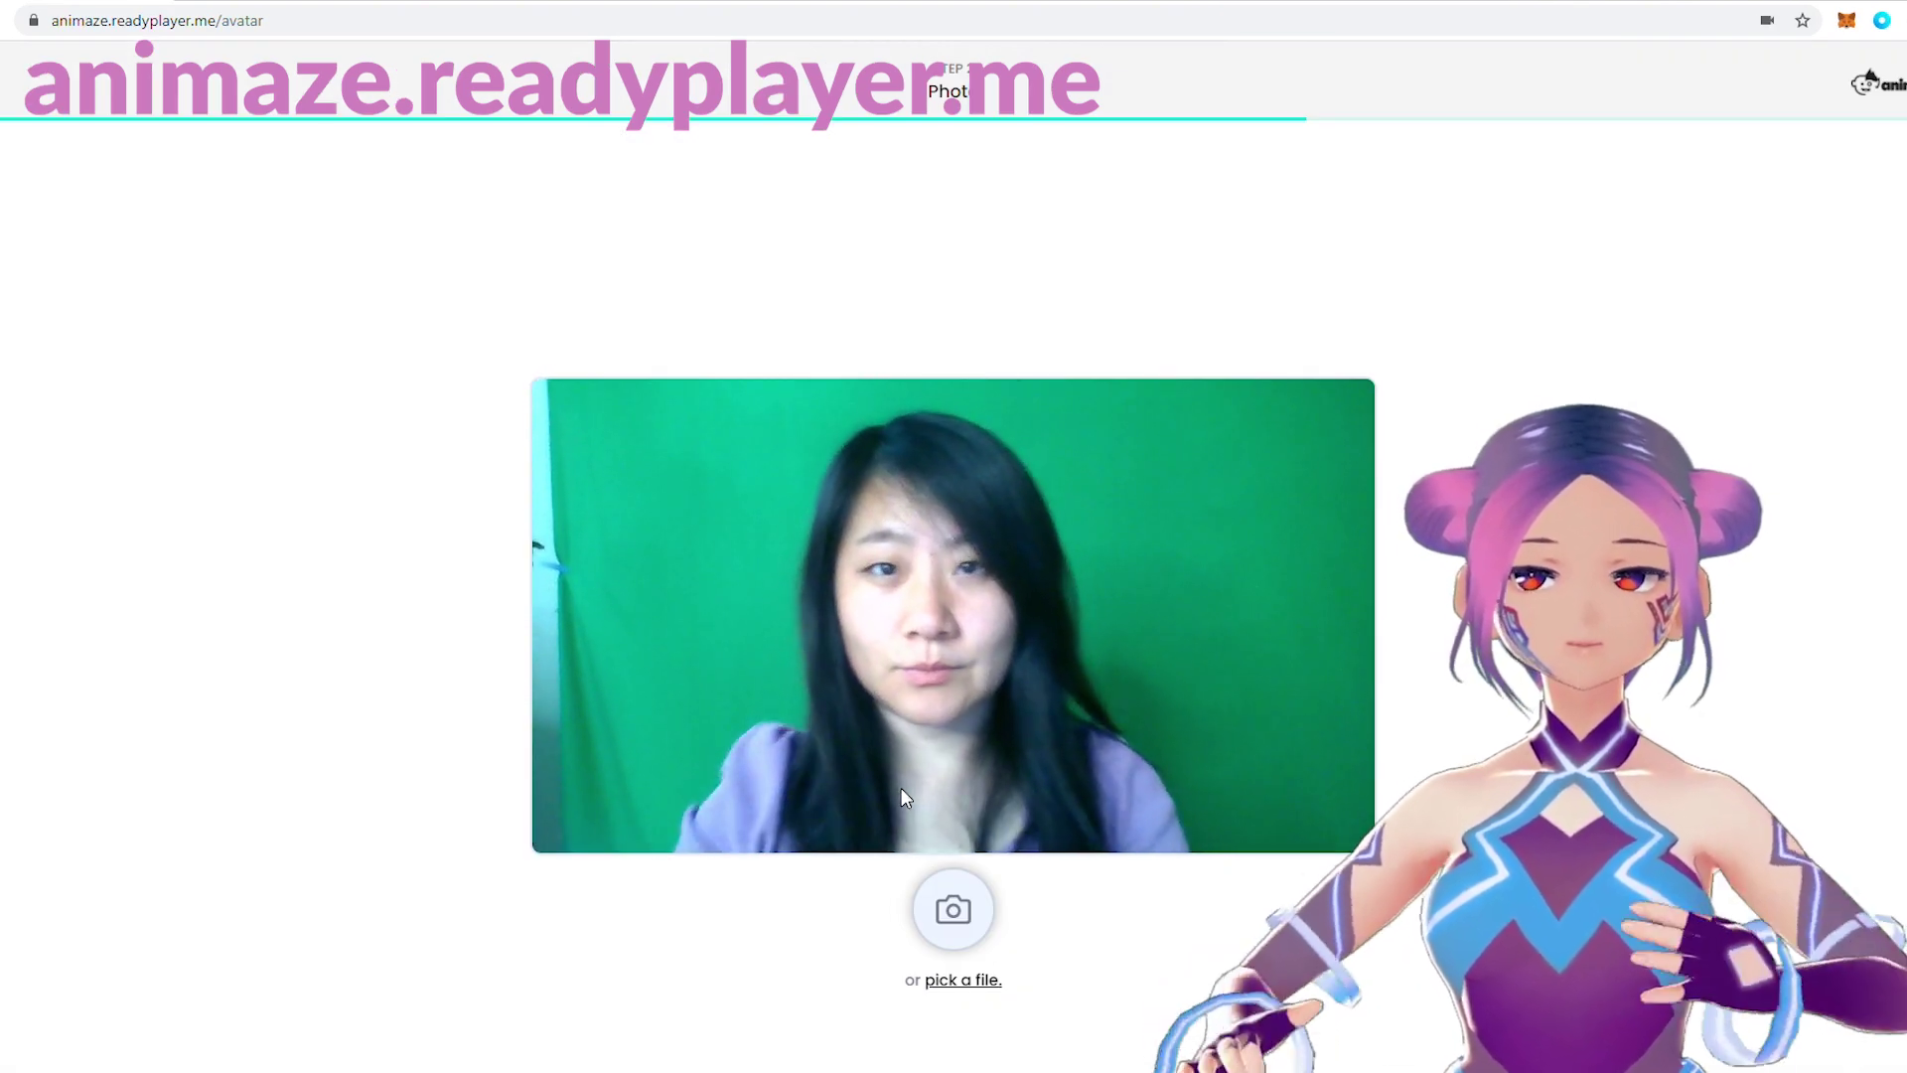
# - Capture a webcam photo and accept it to generate the 3D avatar
pyautogui.click(937, 884)
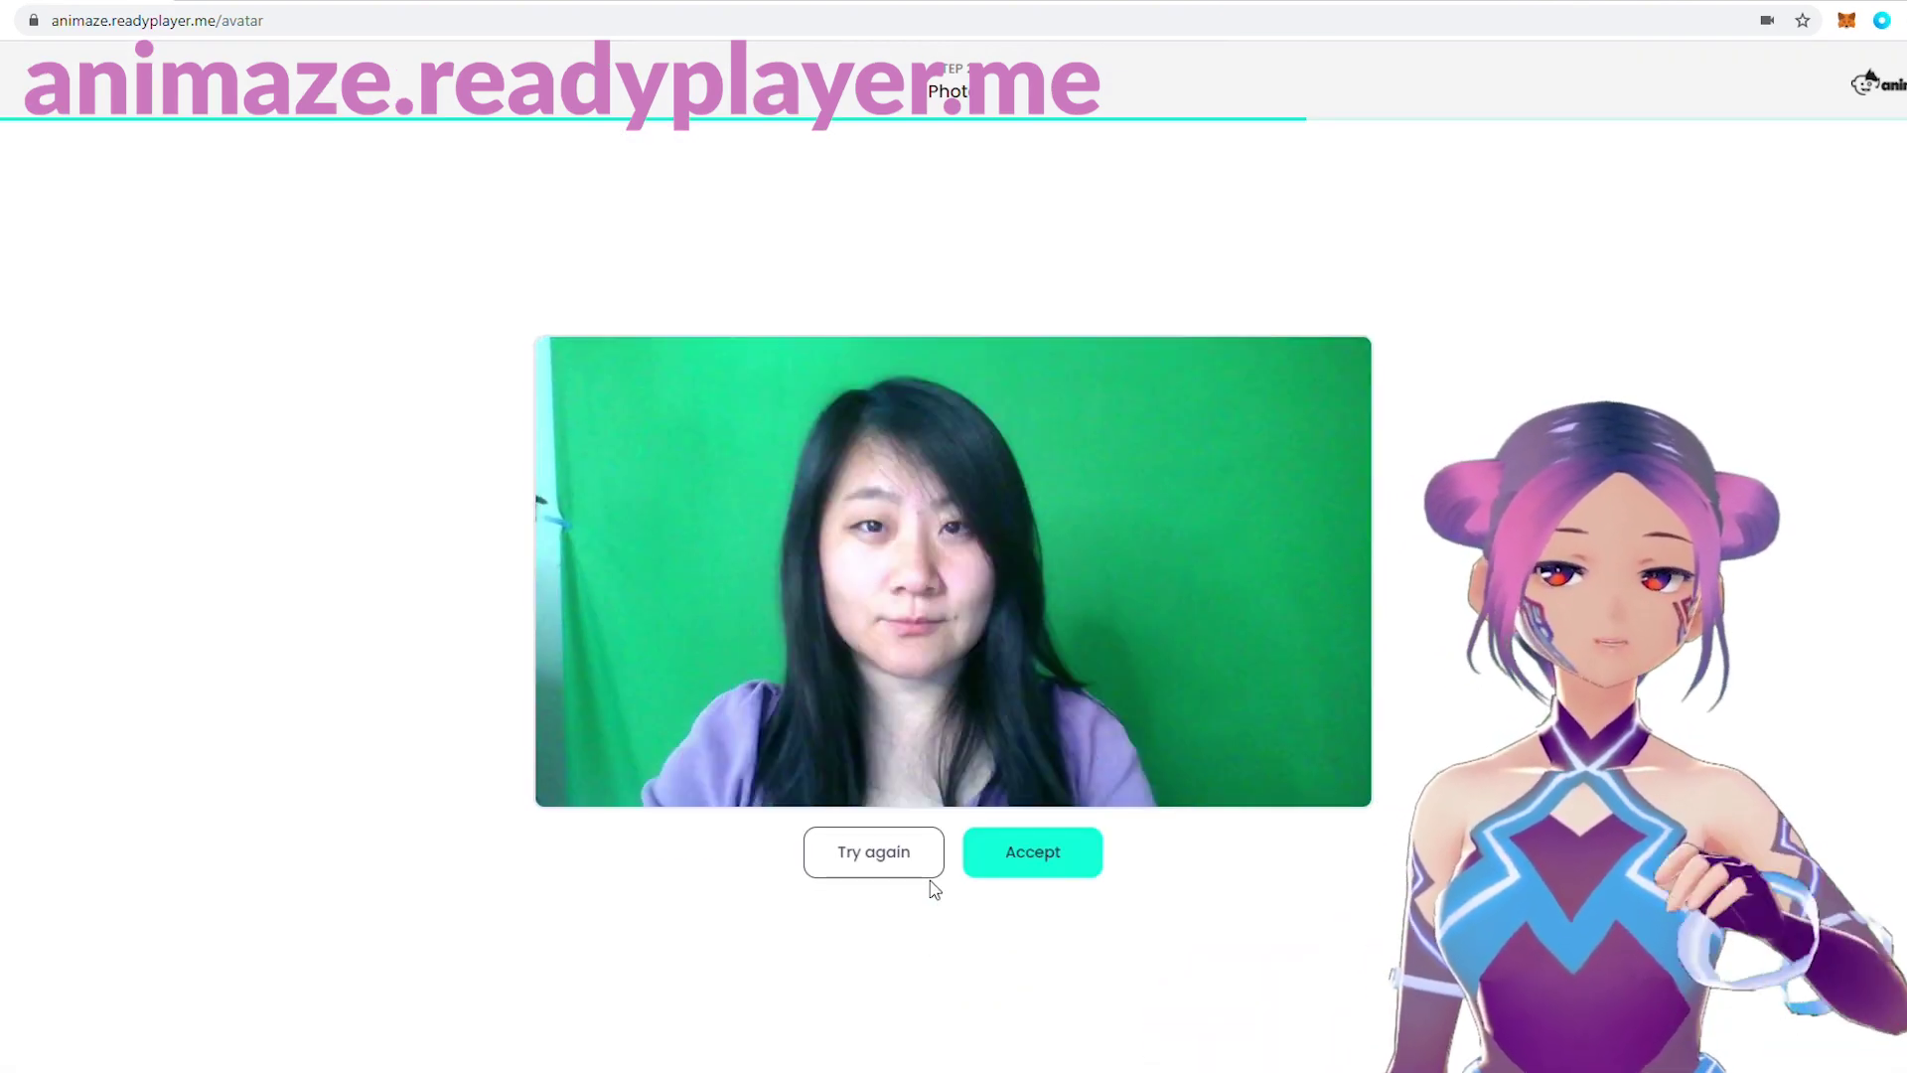
pyautogui.click(1020, 854)
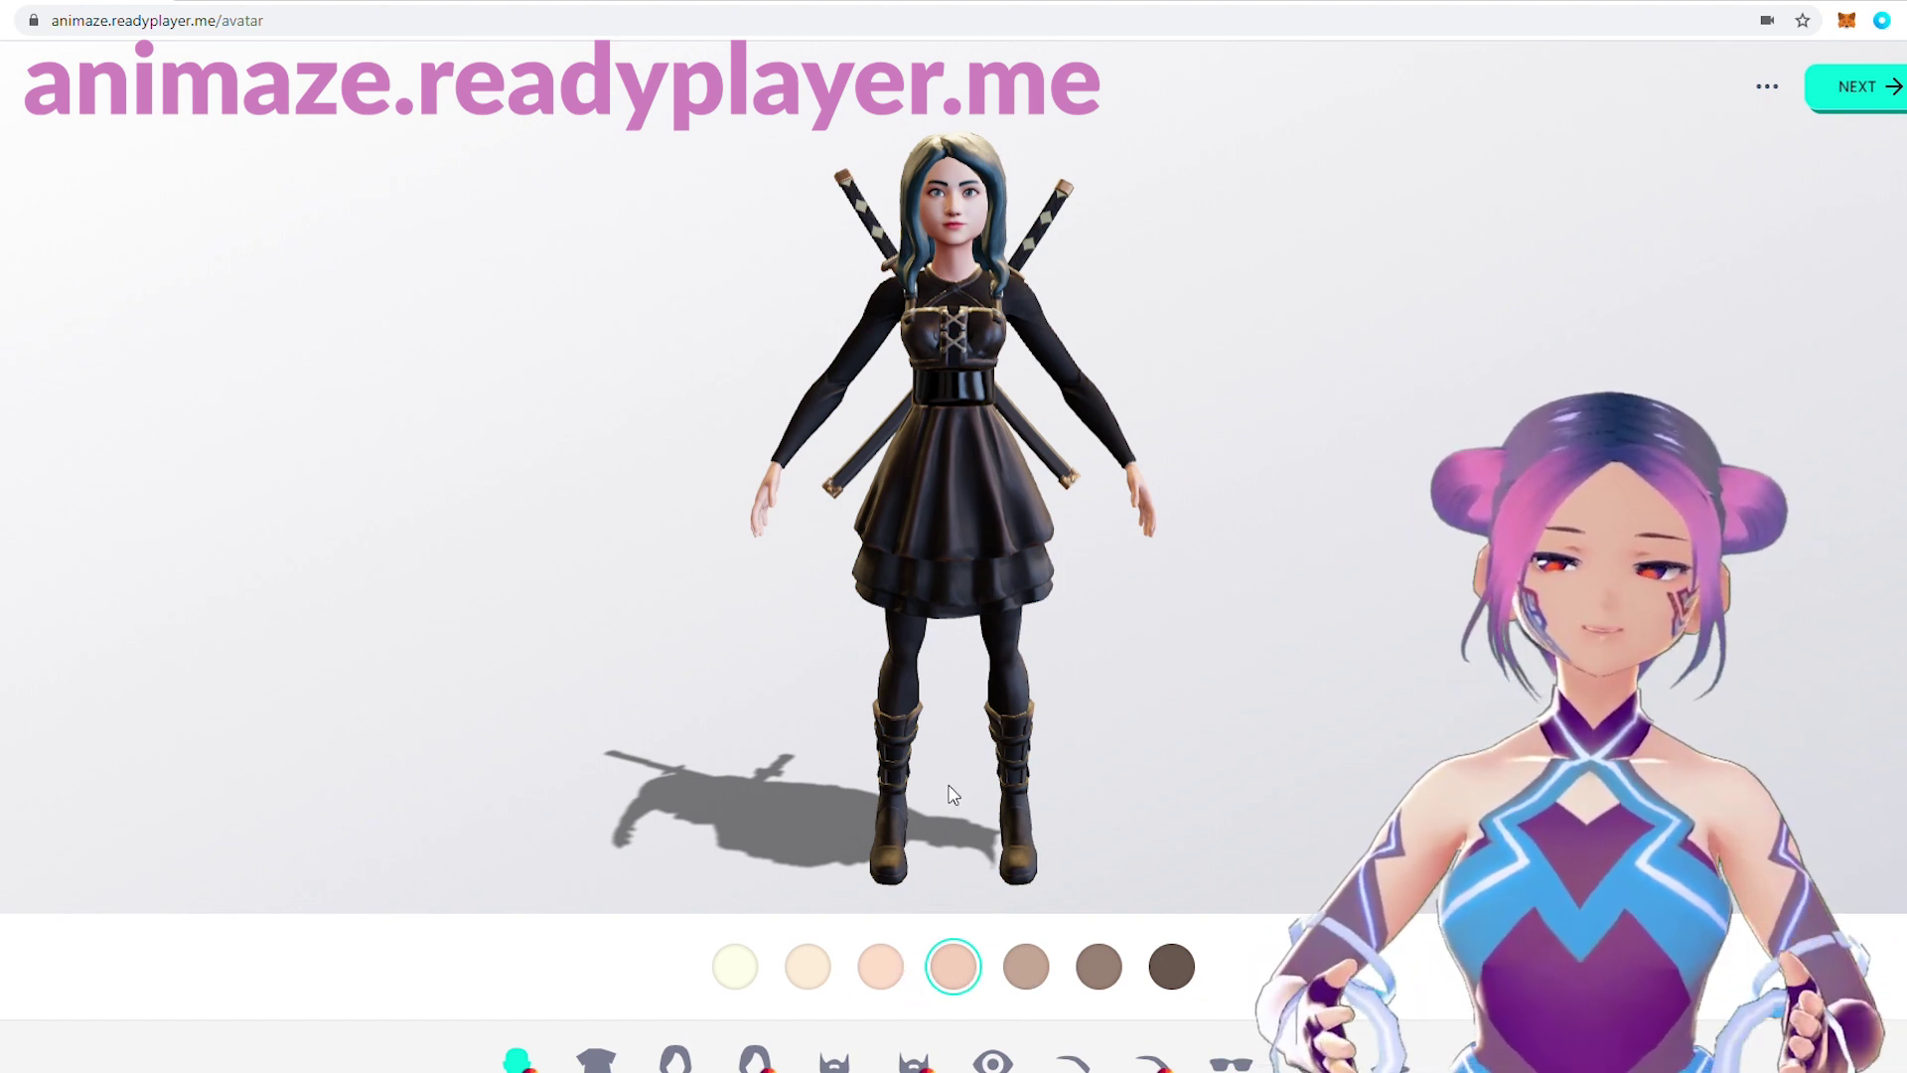
# - Turn the avatar to a three-quarter view and preview a lighter skin tone, then revert it
pyautogui.moveTo(952, 794); pyautogui.dragTo(770, 771)
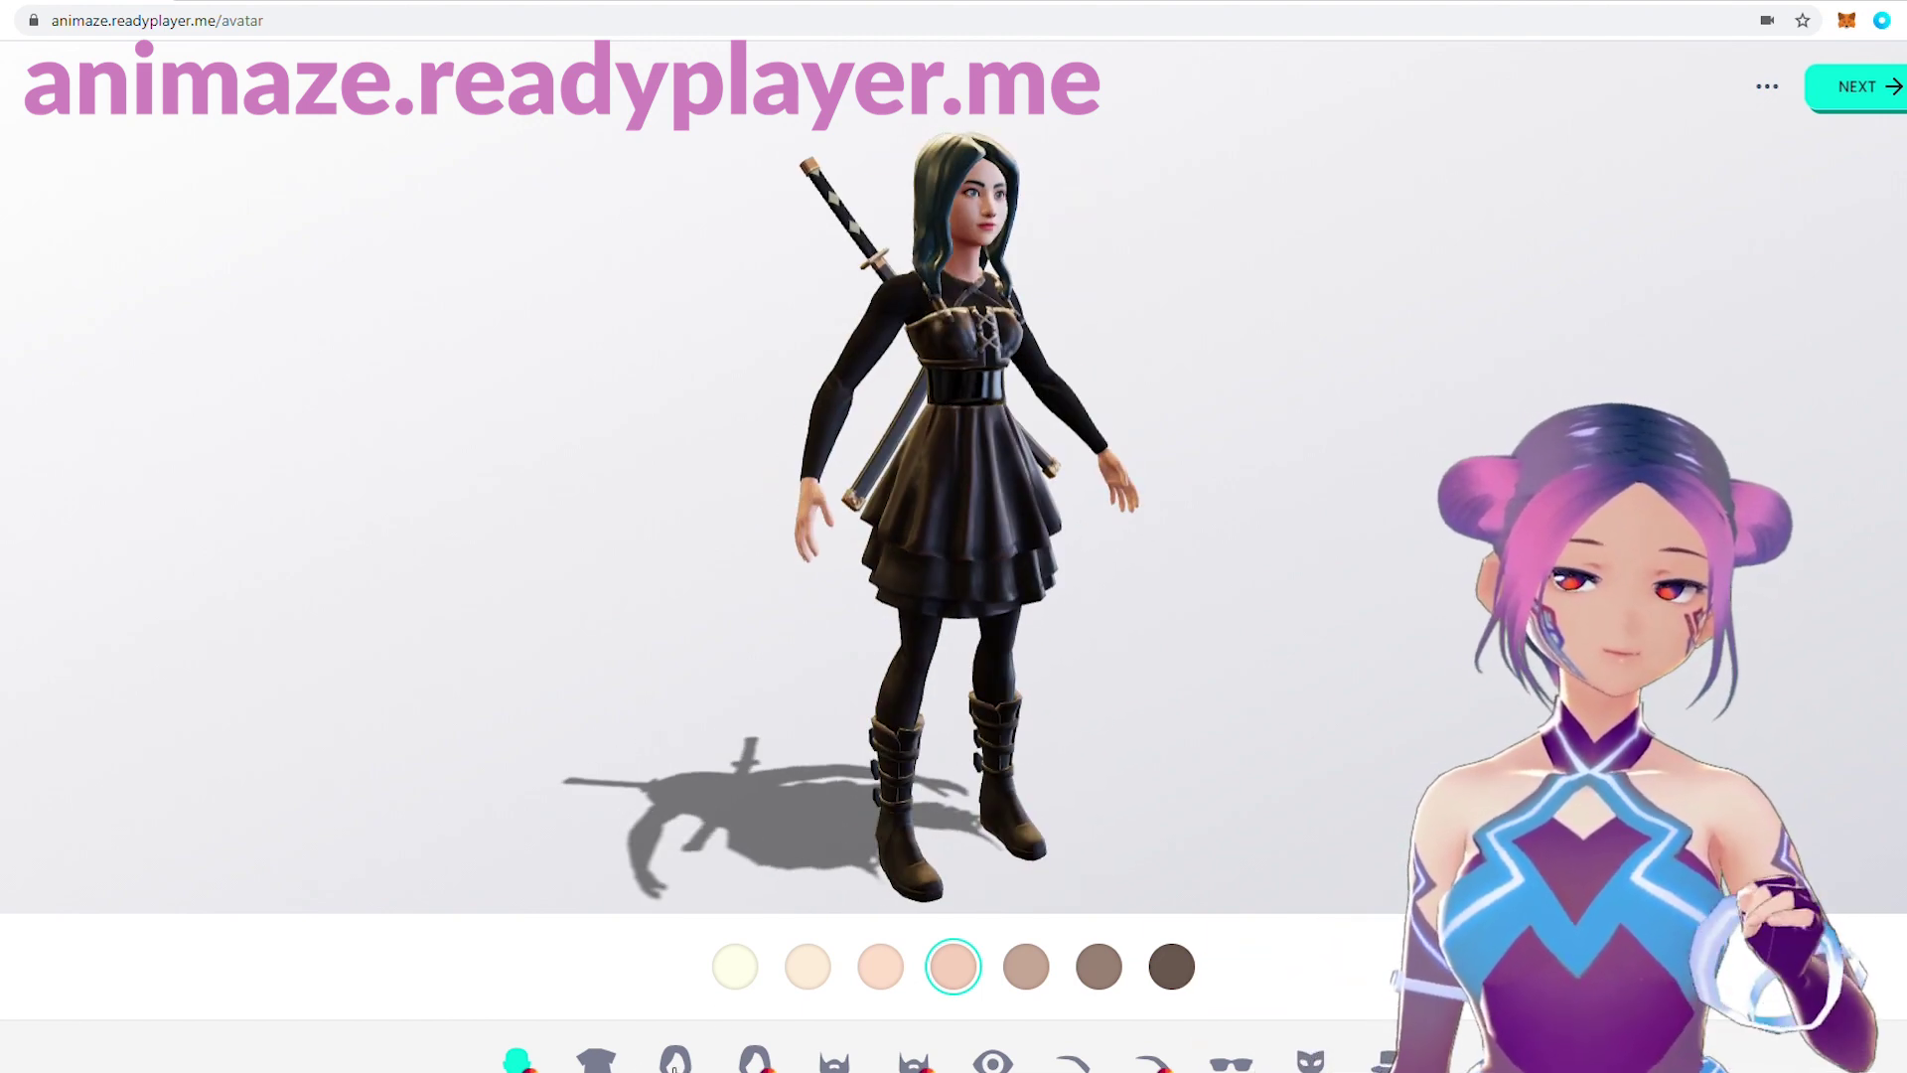
pyautogui.click(900, 970)
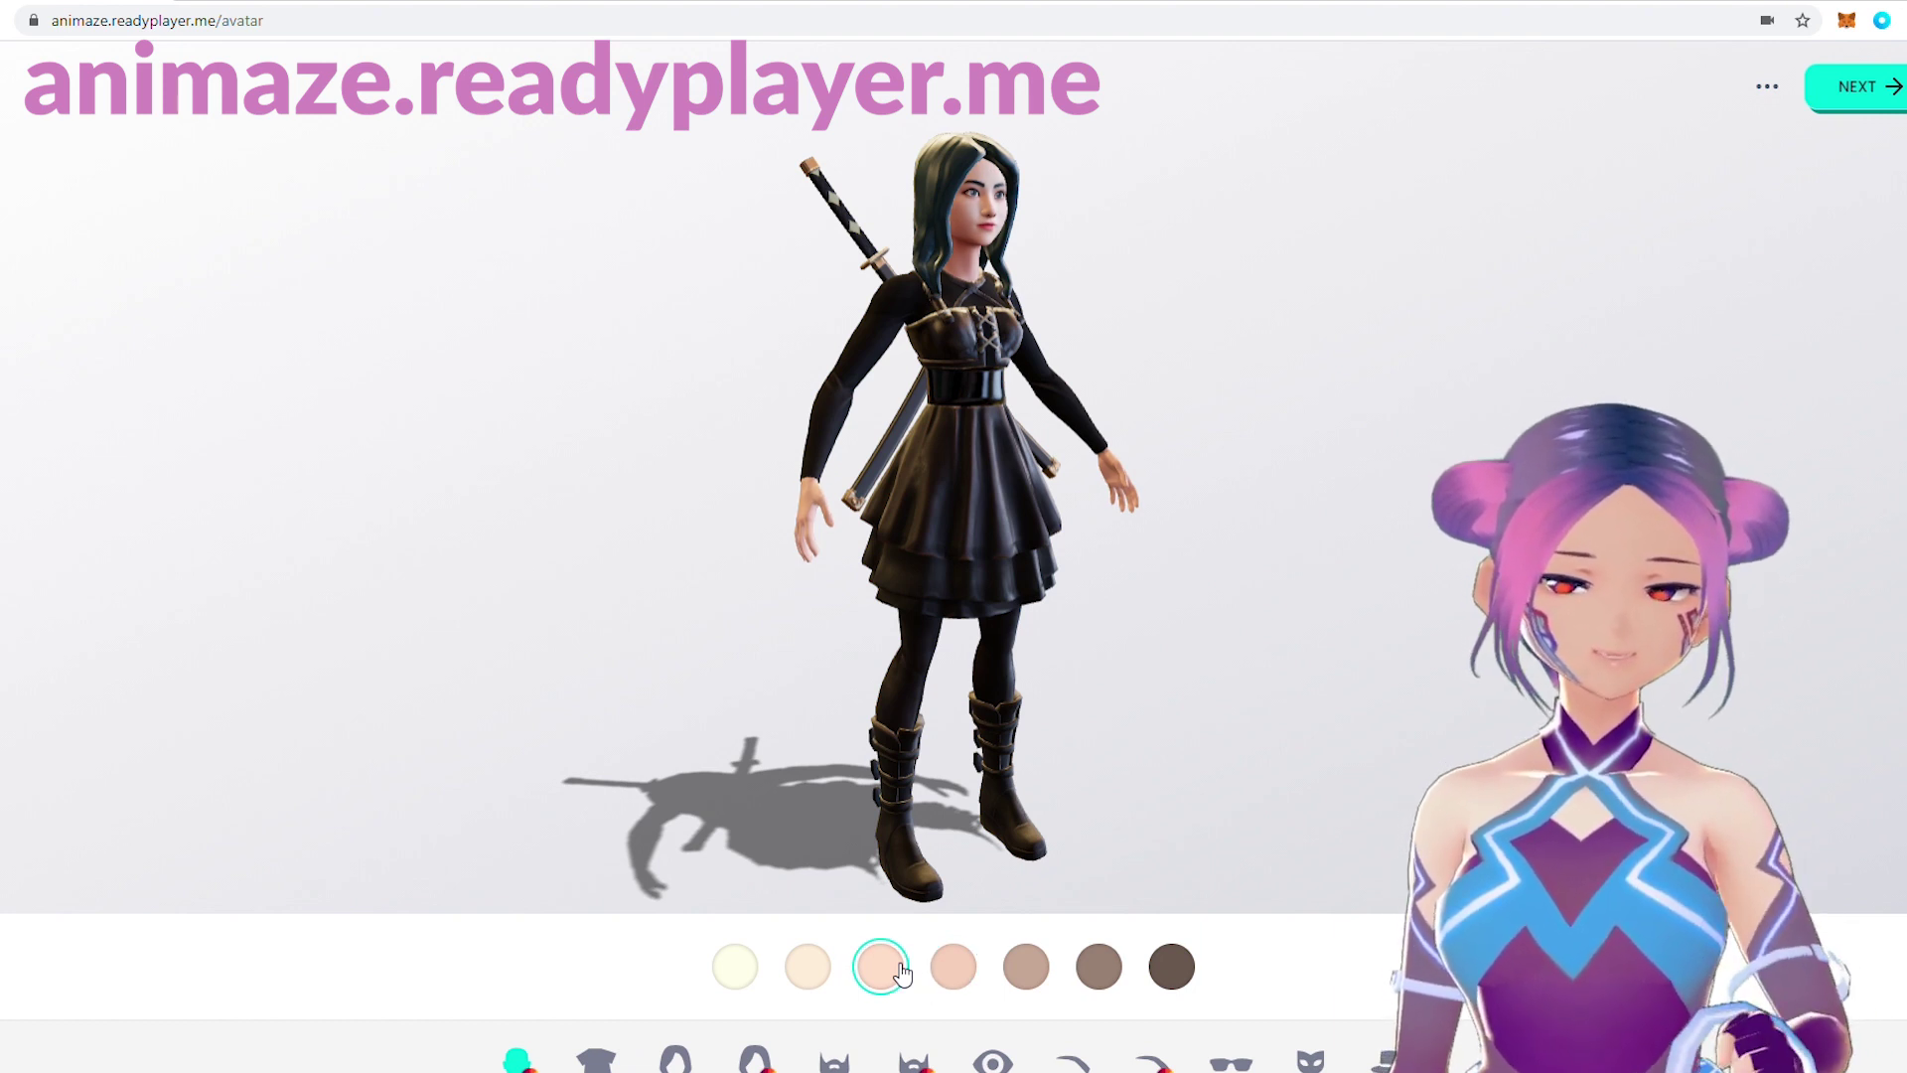
pyautogui.click(951, 974)
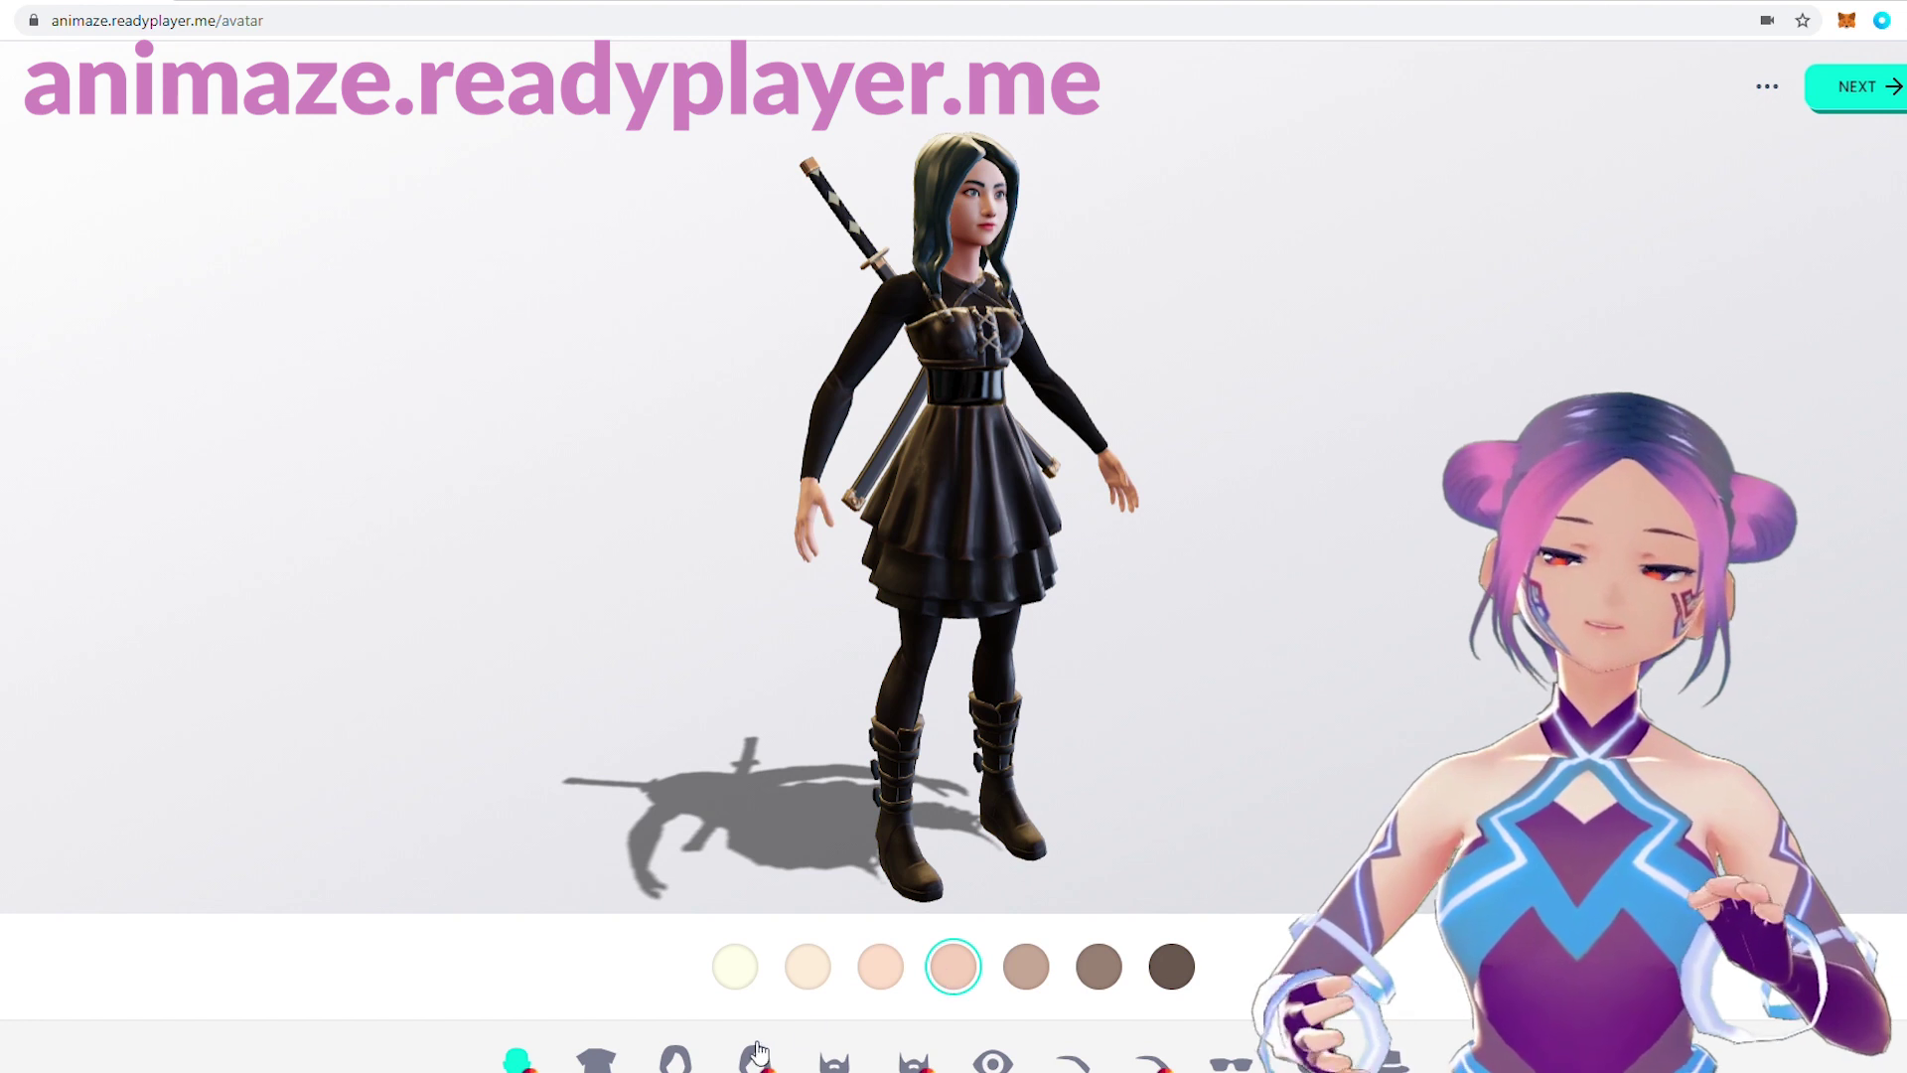
# - Dress the avatar in the lavender jacket-and-pants outfit and give it a purple bun hairstyle
pyautogui.click(623, 1066)
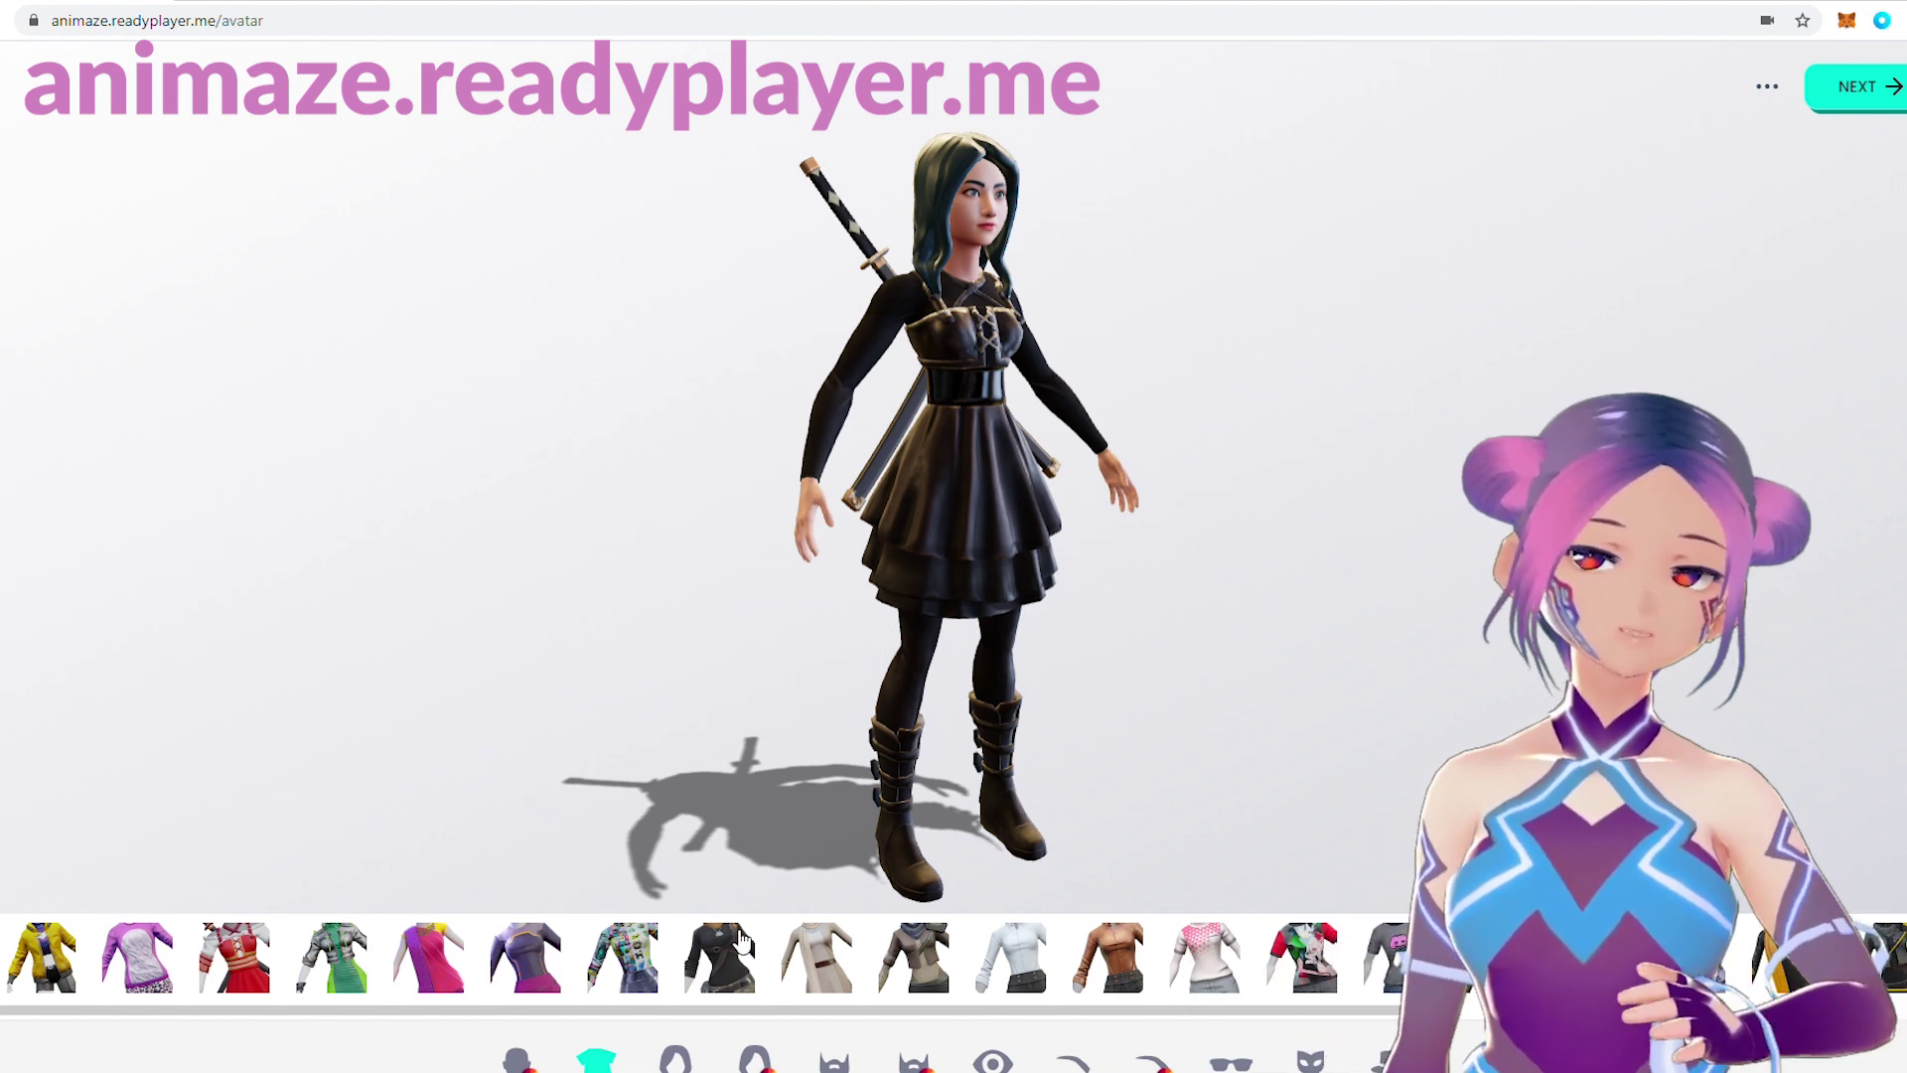
pyautogui.click(540, 968)
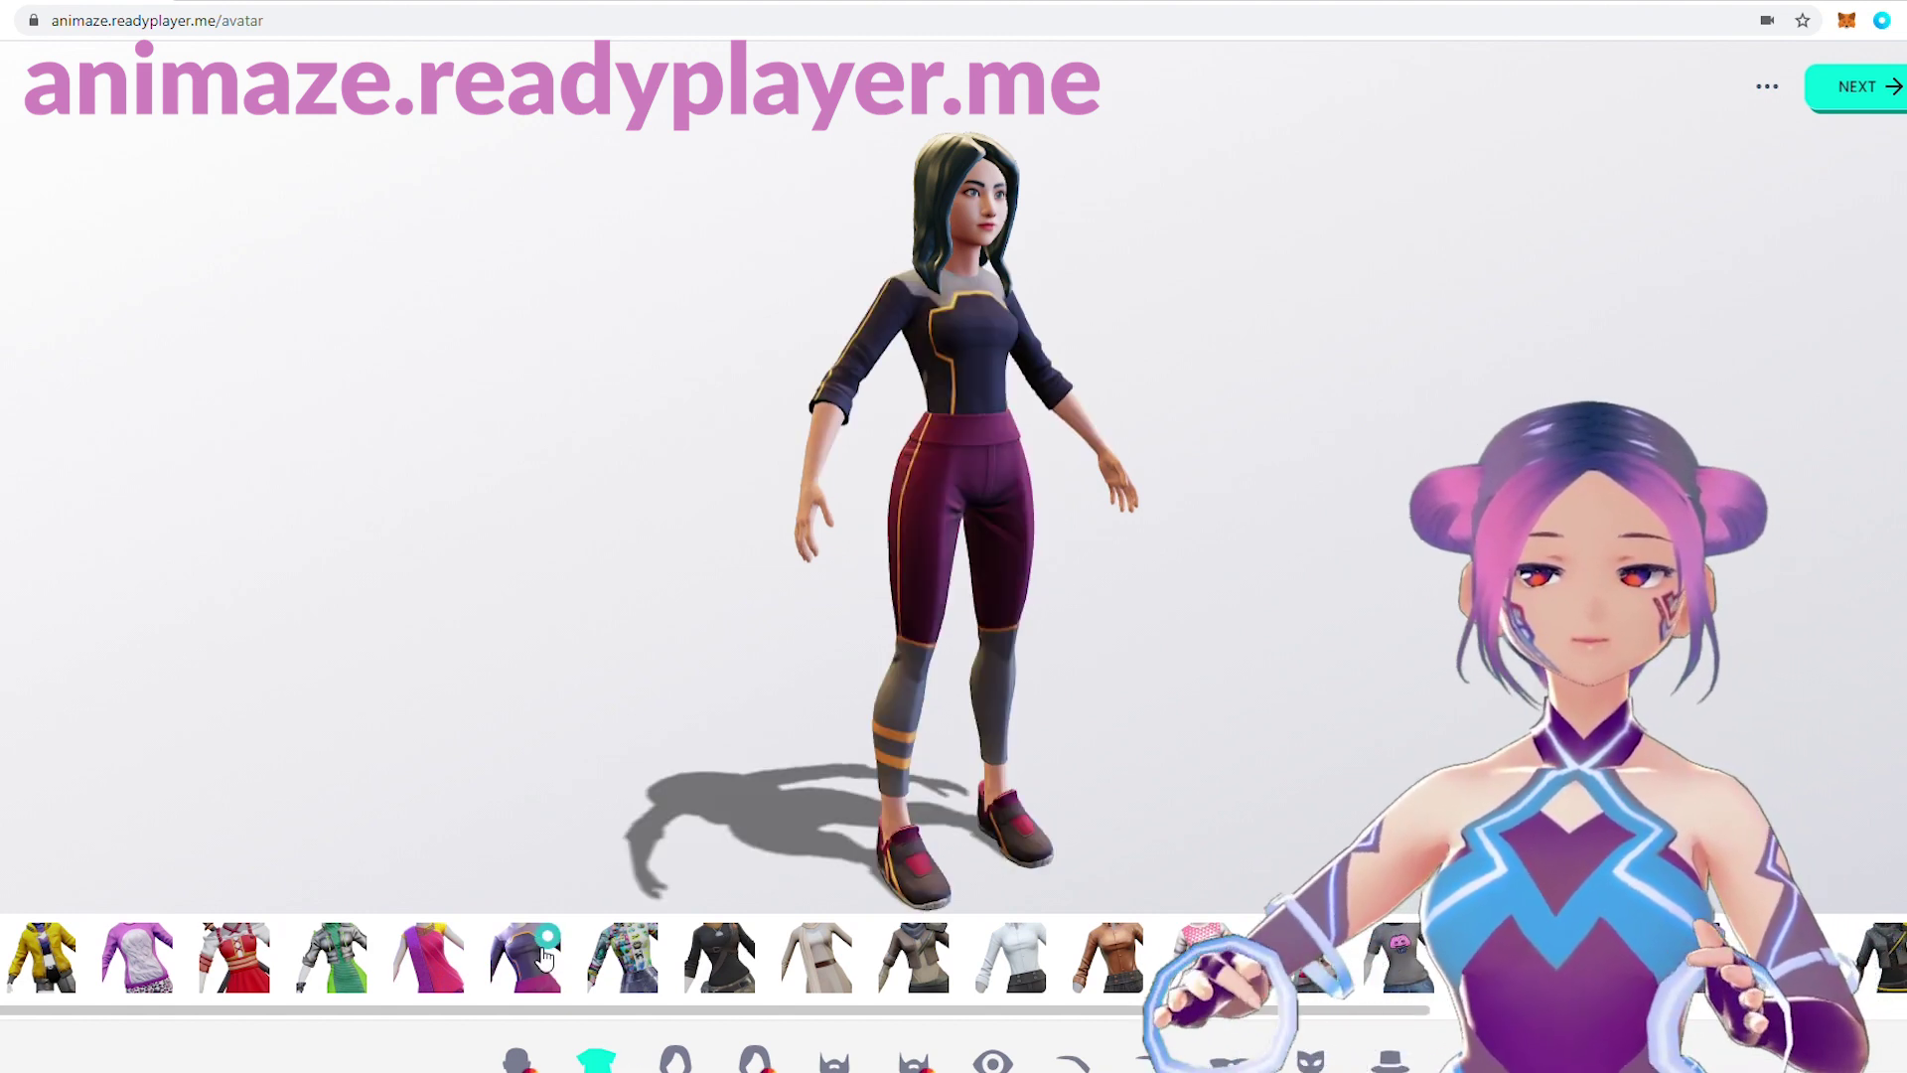
pyautogui.moveTo(991, 762); pyautogui.dragTo(872, 779)
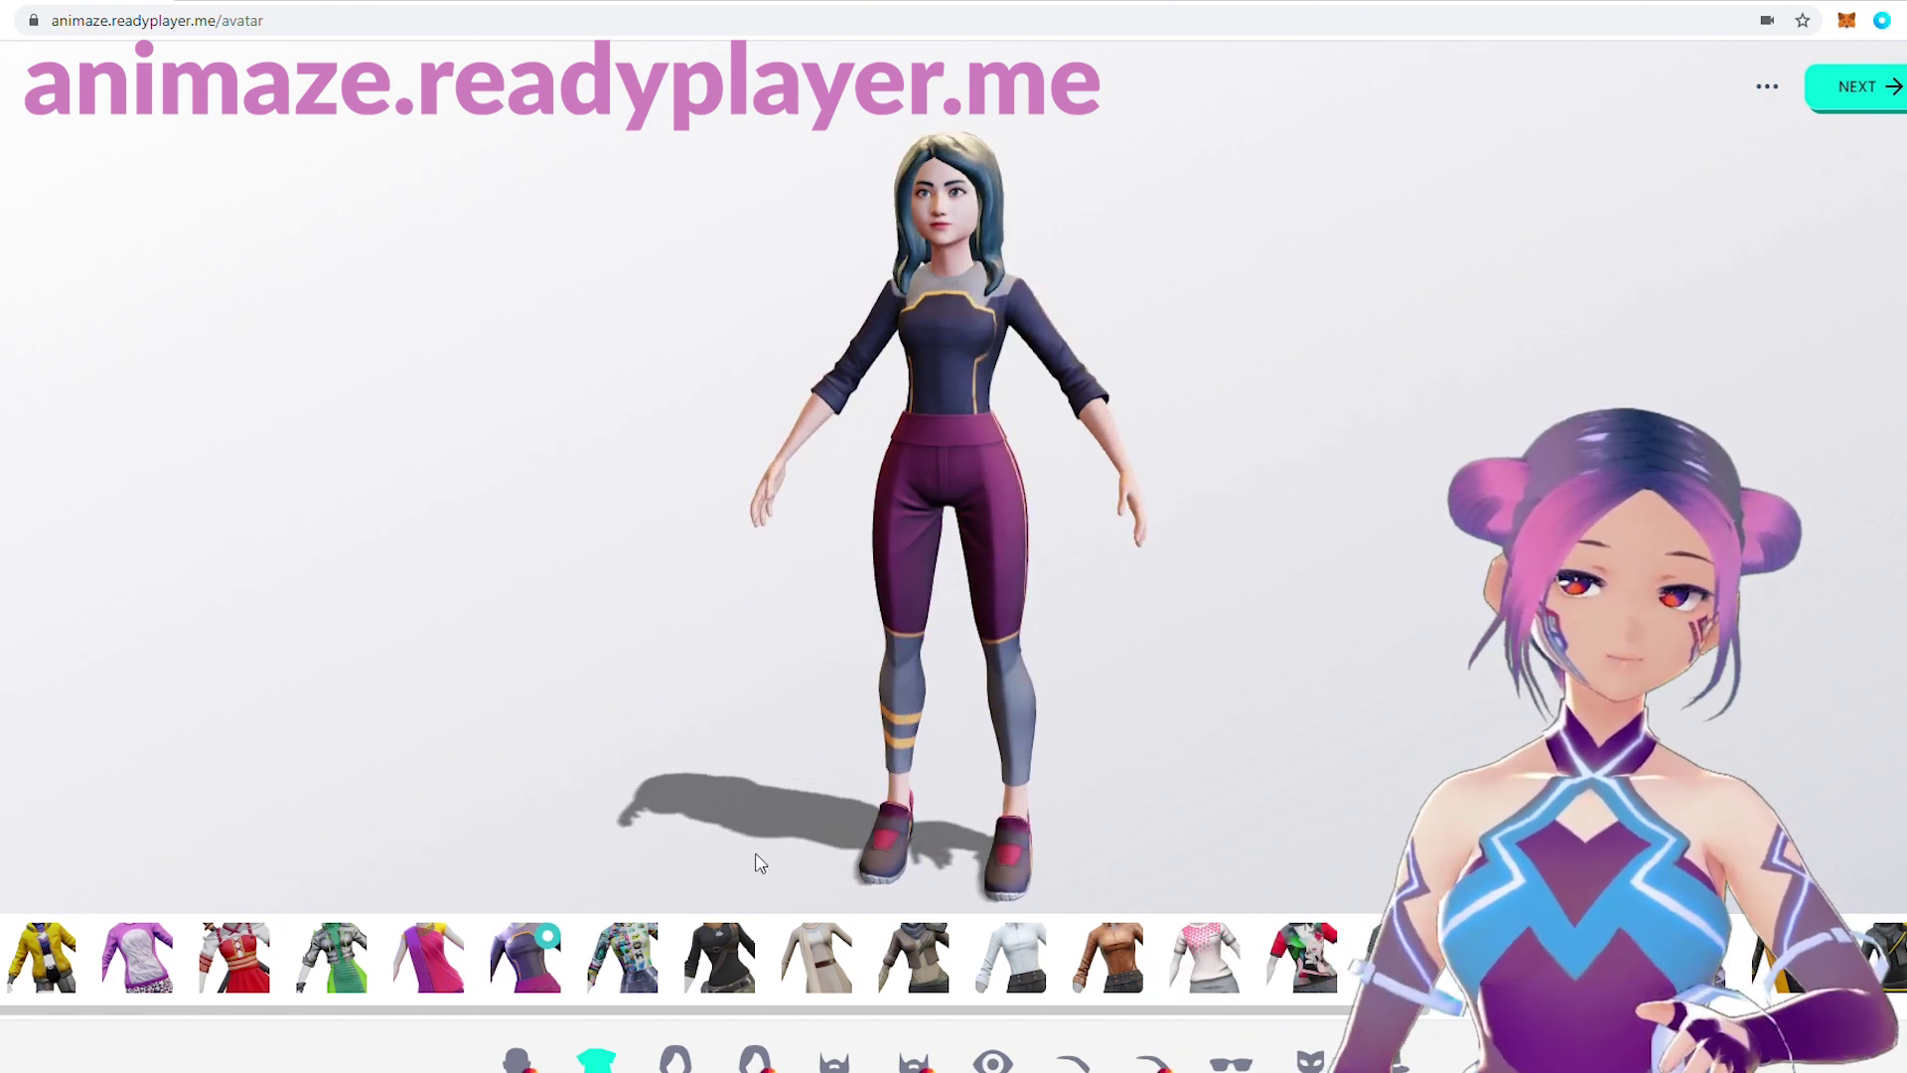
pyautogui.click(365, 978)
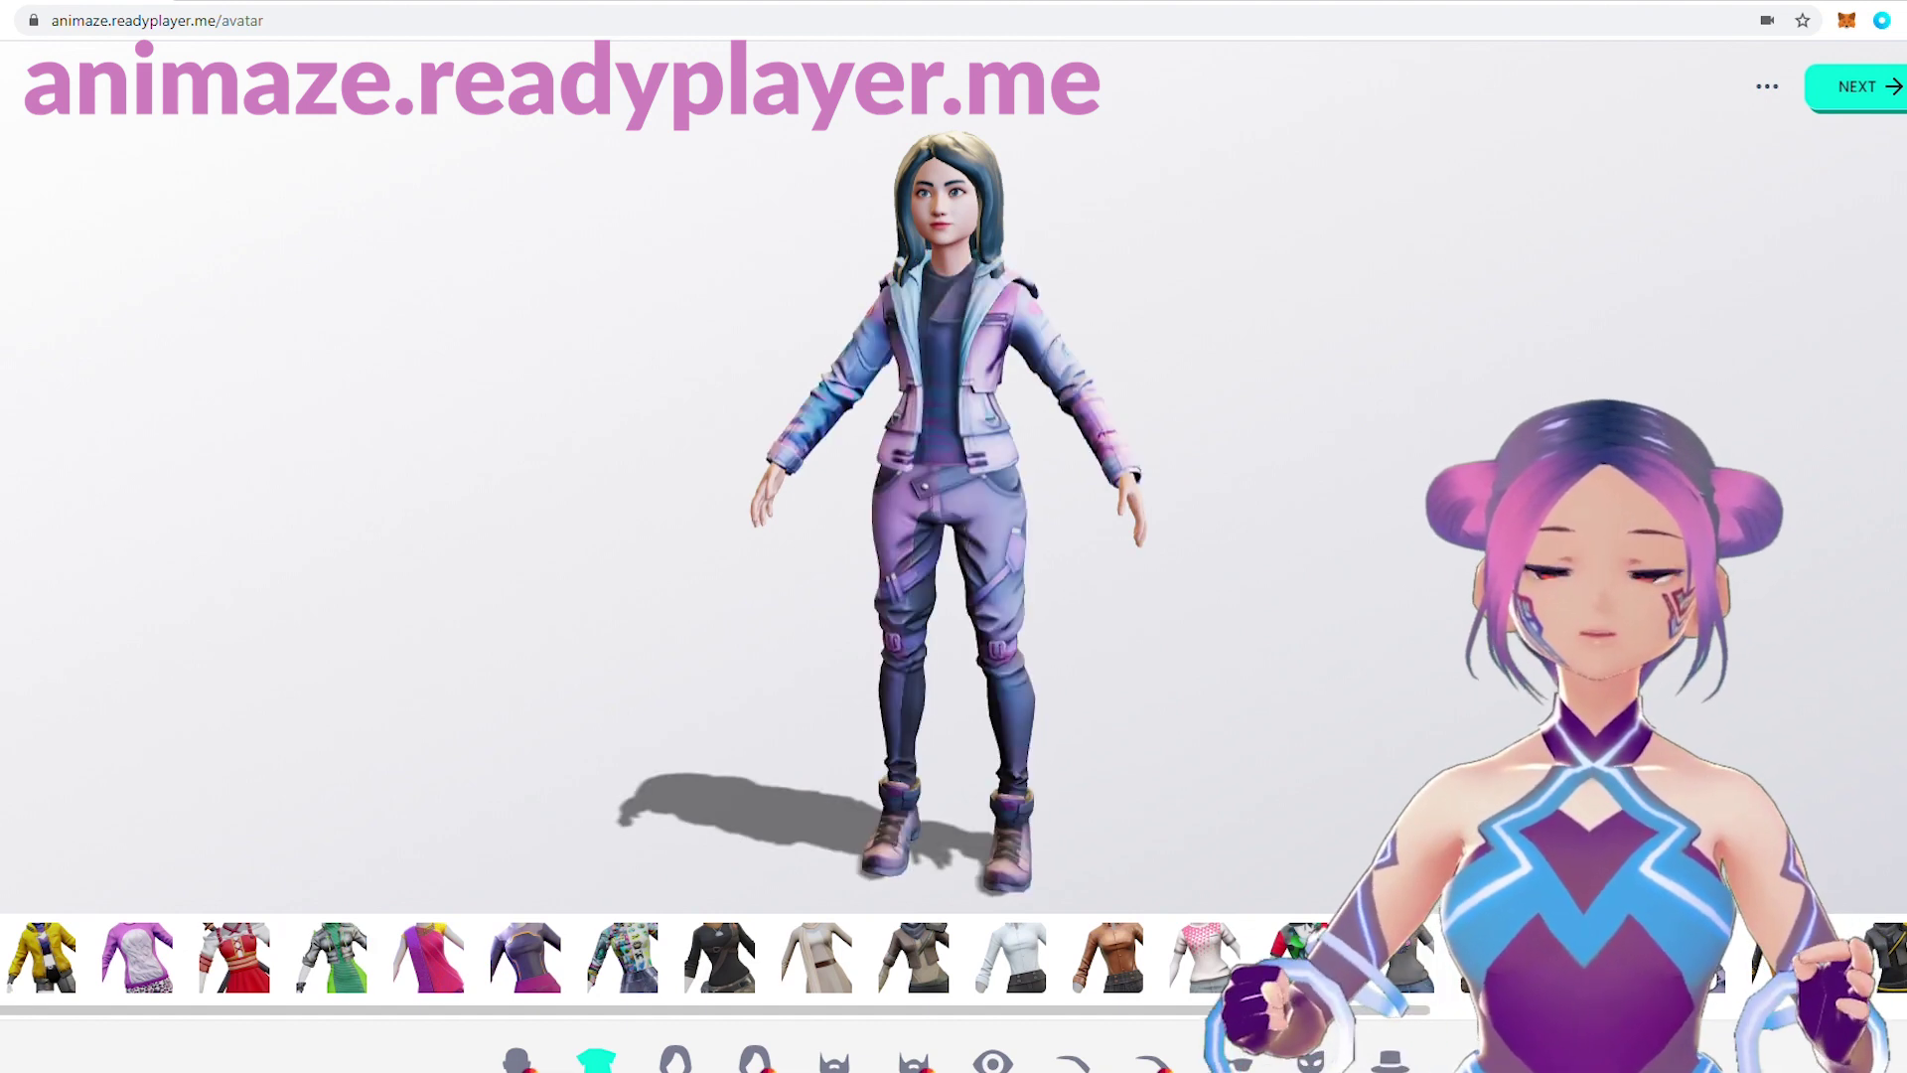
pyautogui.click(689, 1060)
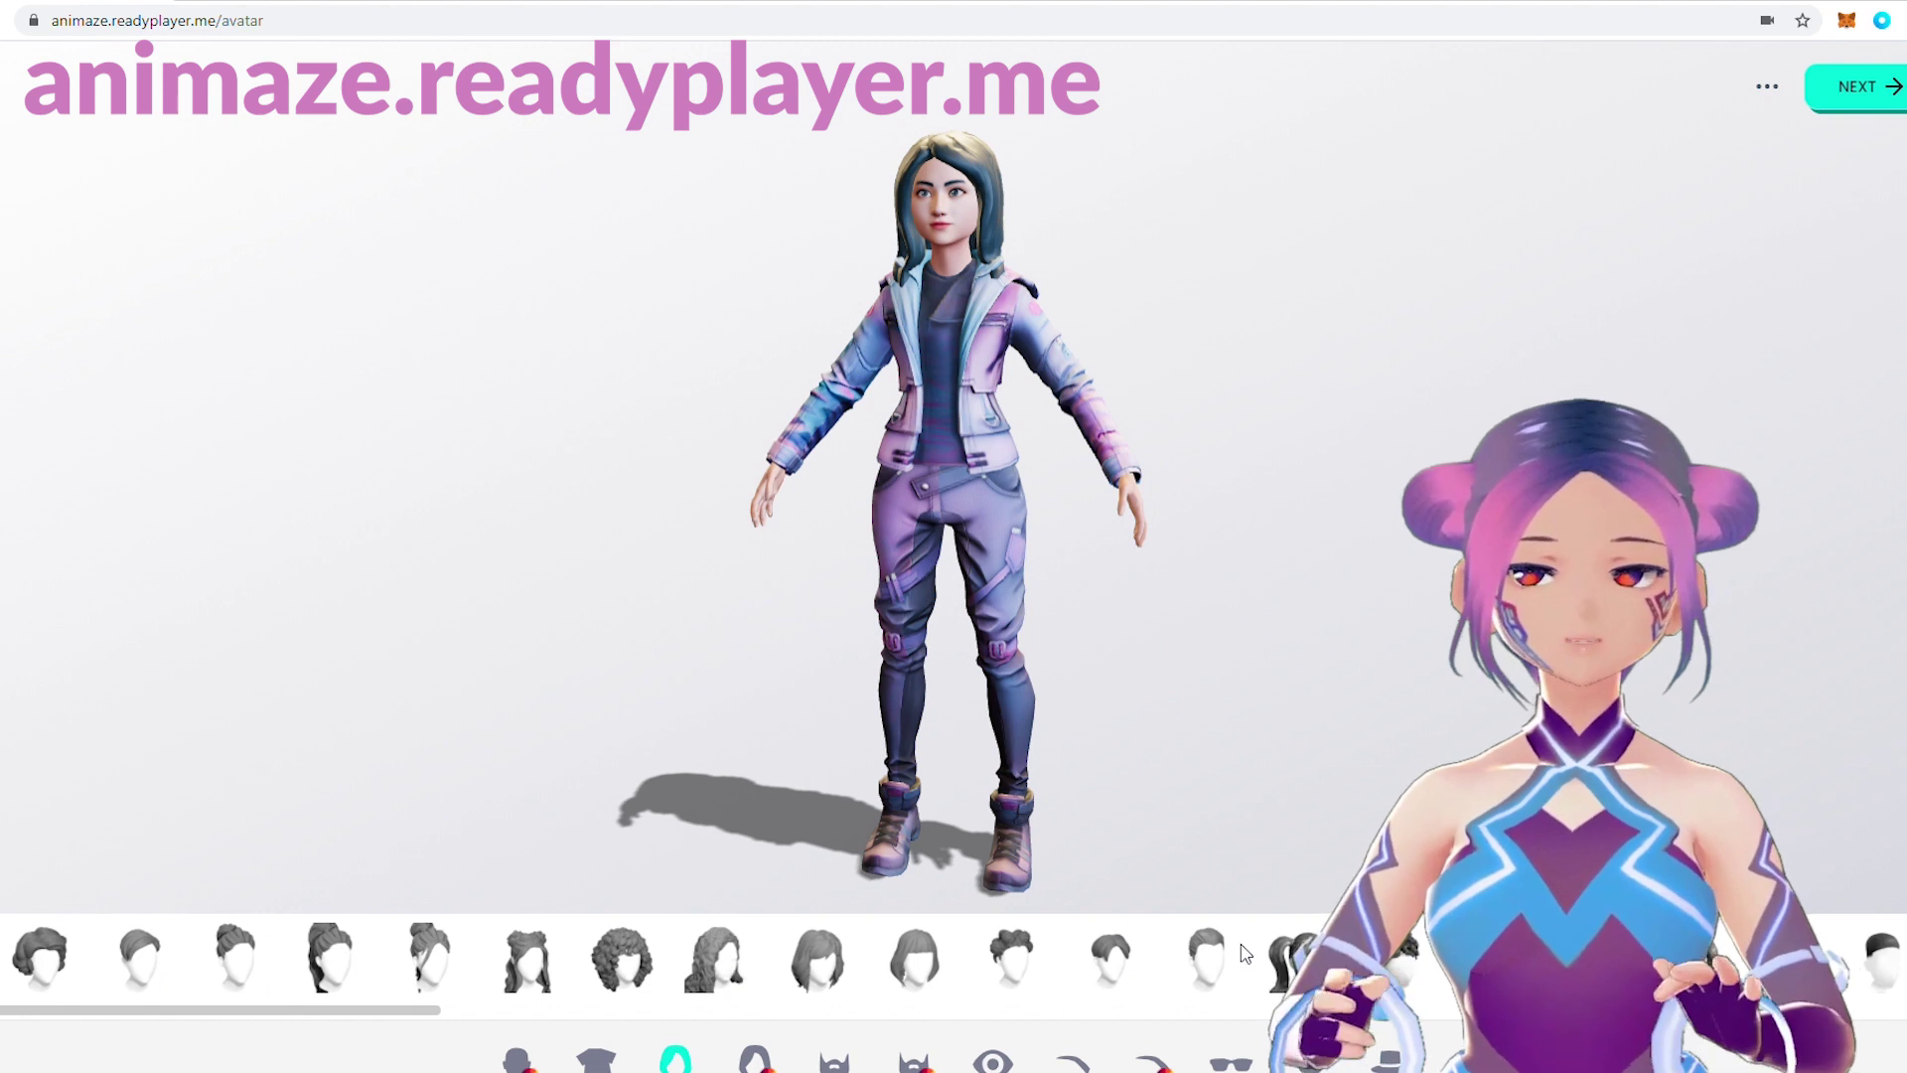
pyautogui.click(944, 984)
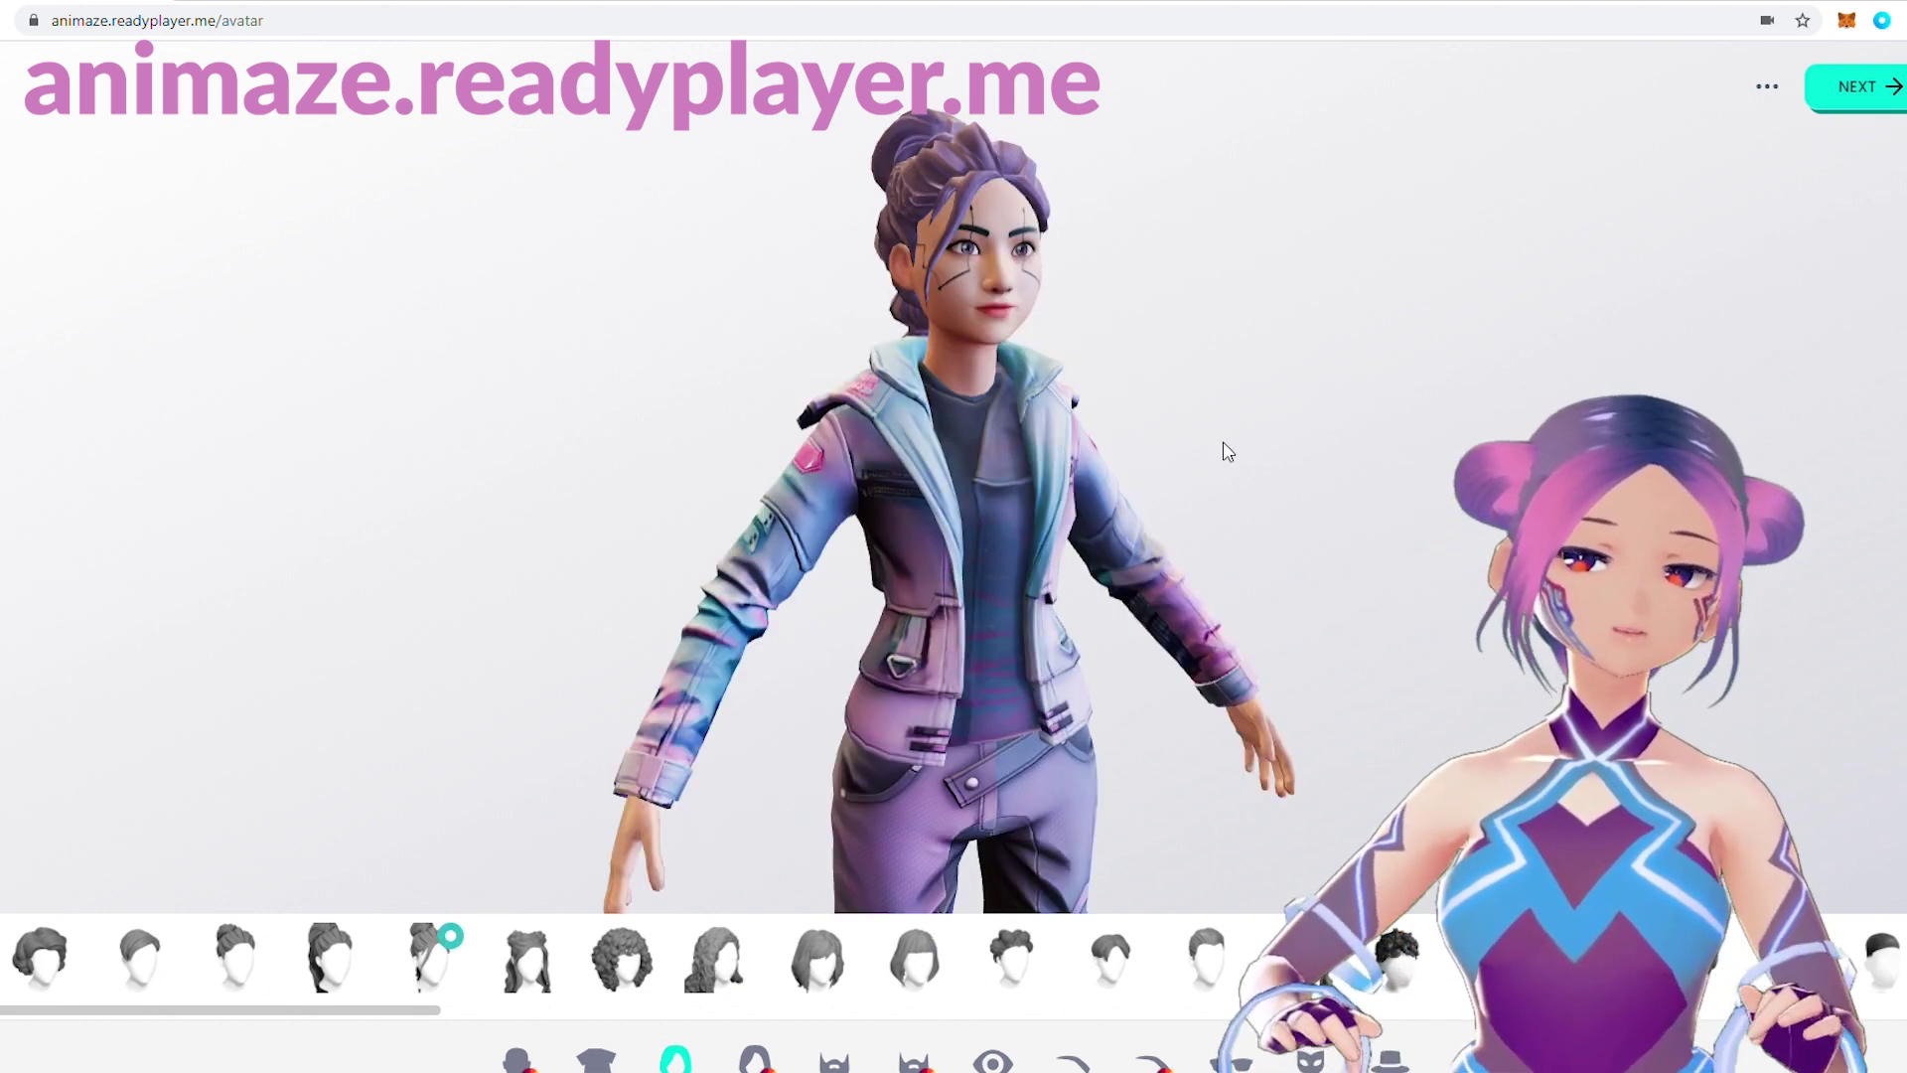
# - Finish customising, skip the email signup and copy the avatar's download link to the clipboard
pyautogui.click(1864, 93)
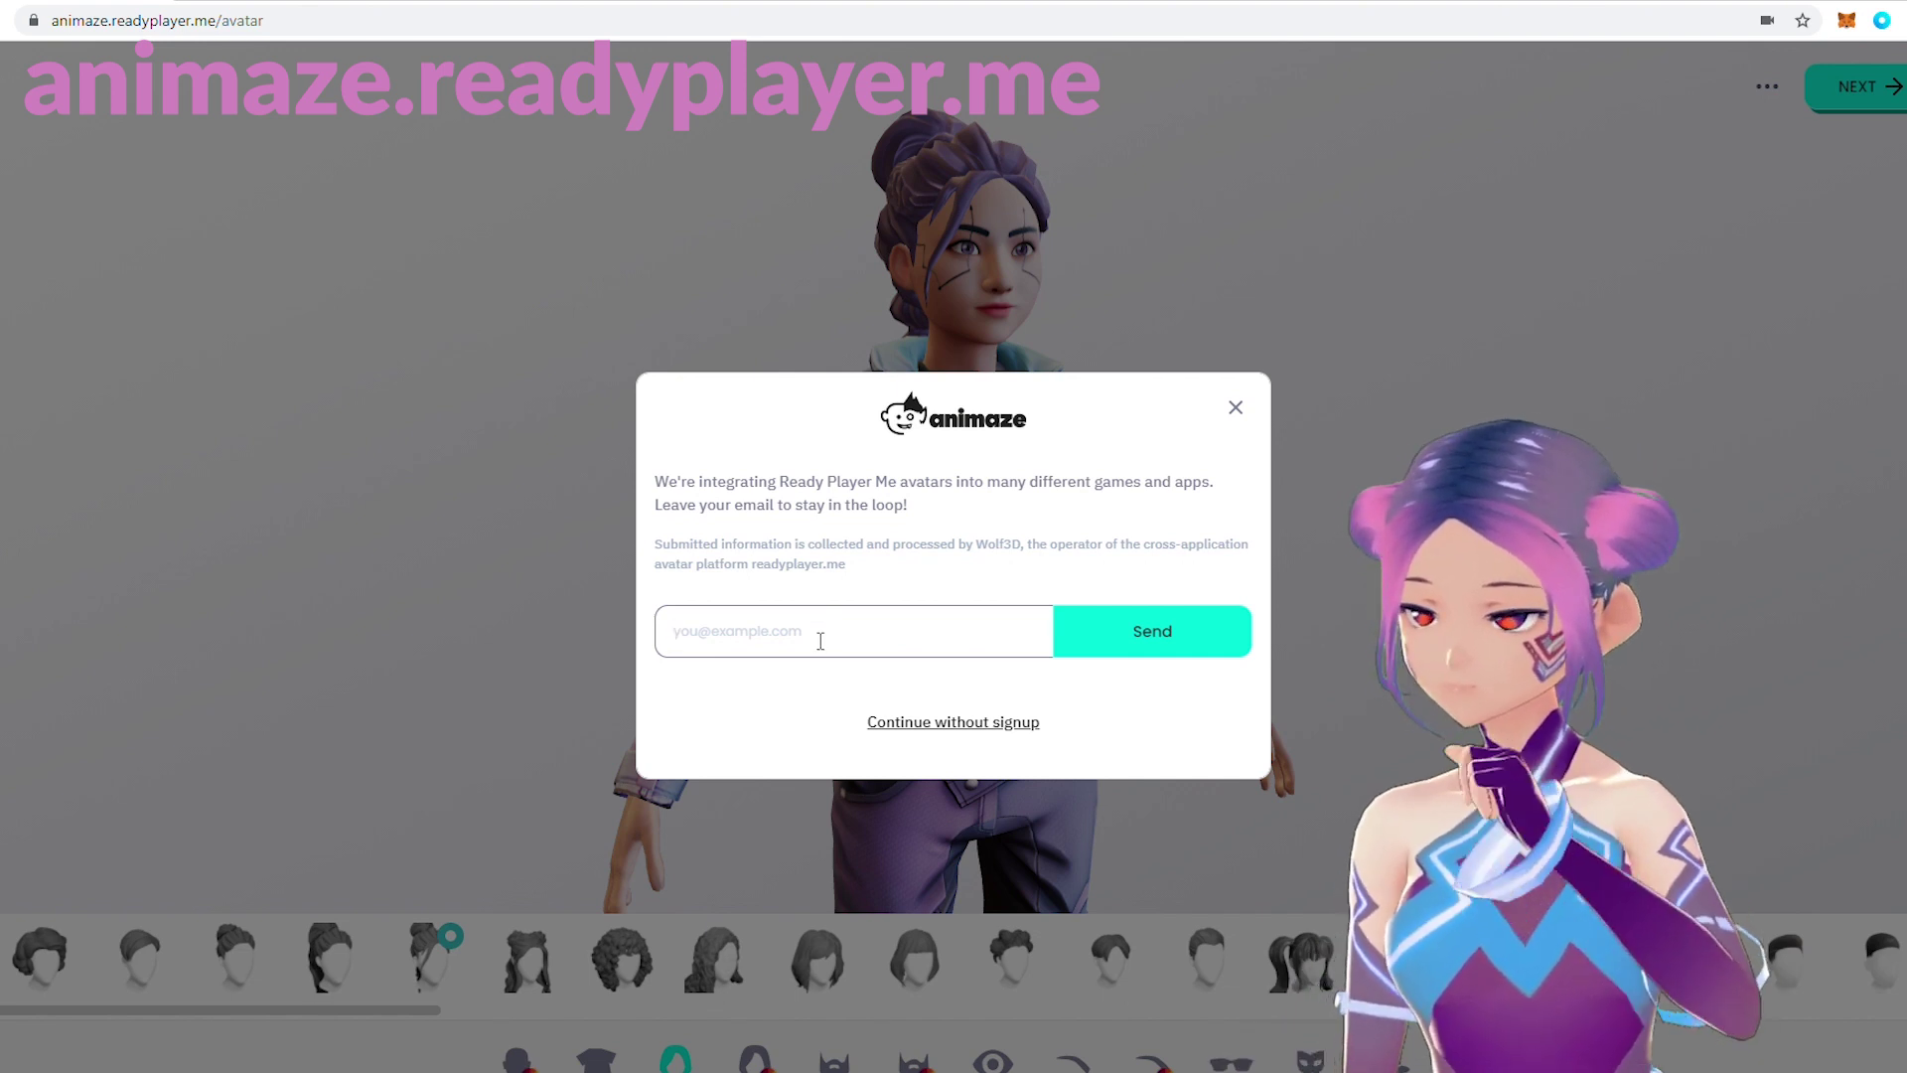
pyautogui.click(954, 733)
pyautogui.click(1222, 603)
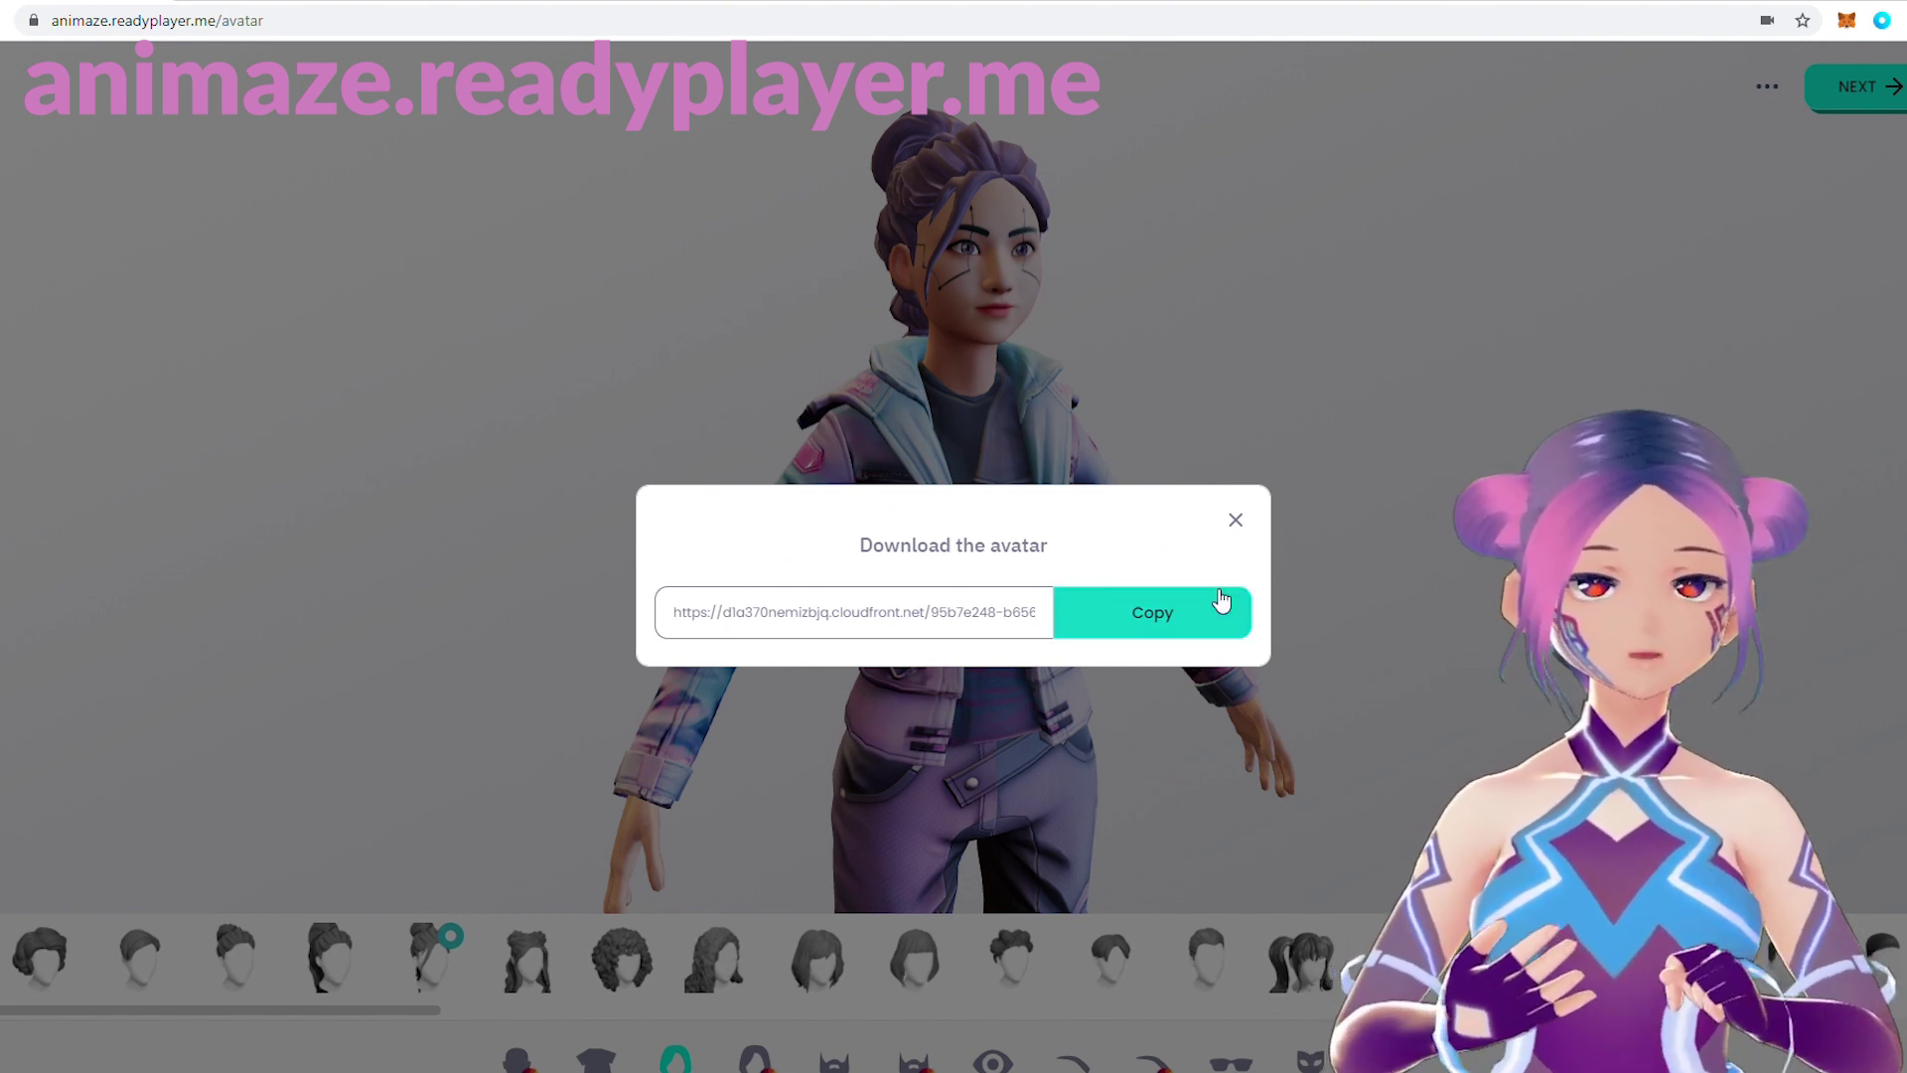
pyautogui.click(1168, 604)
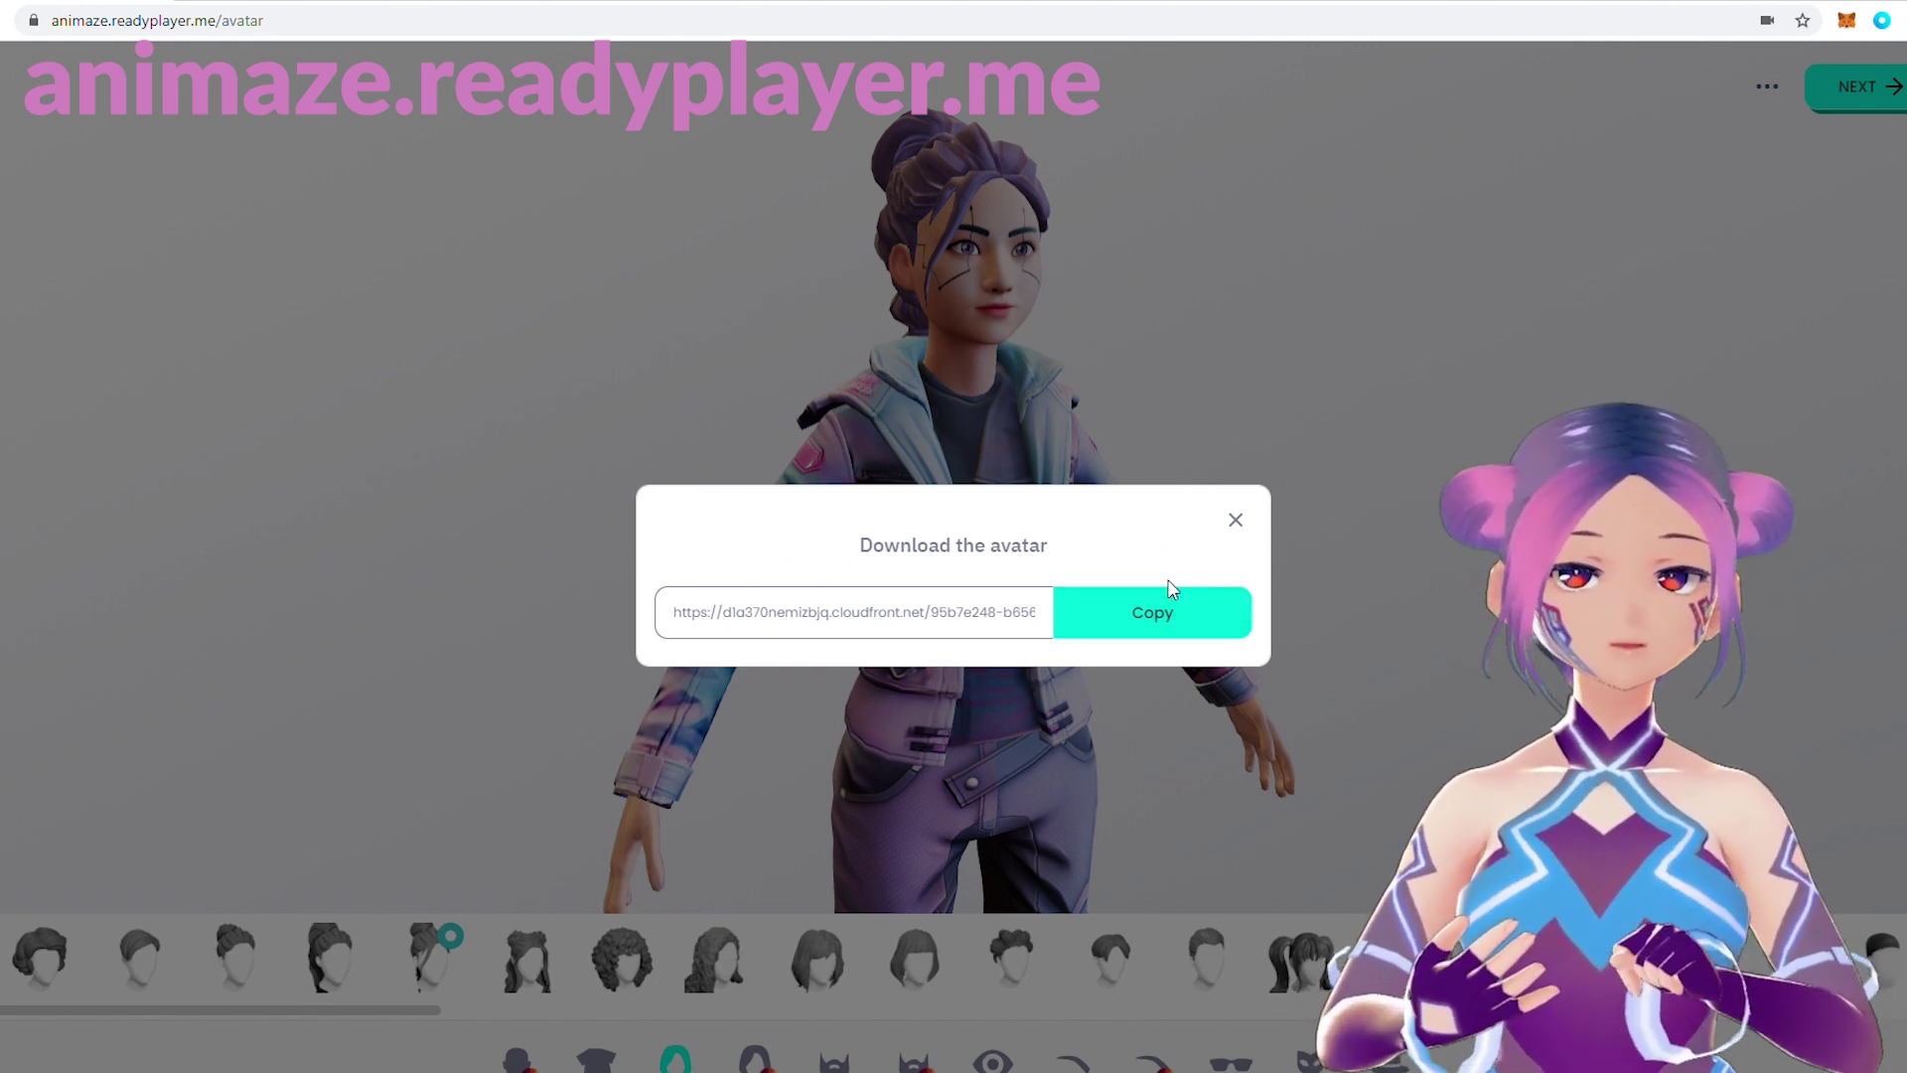
pyautogui.click(1157, 611)
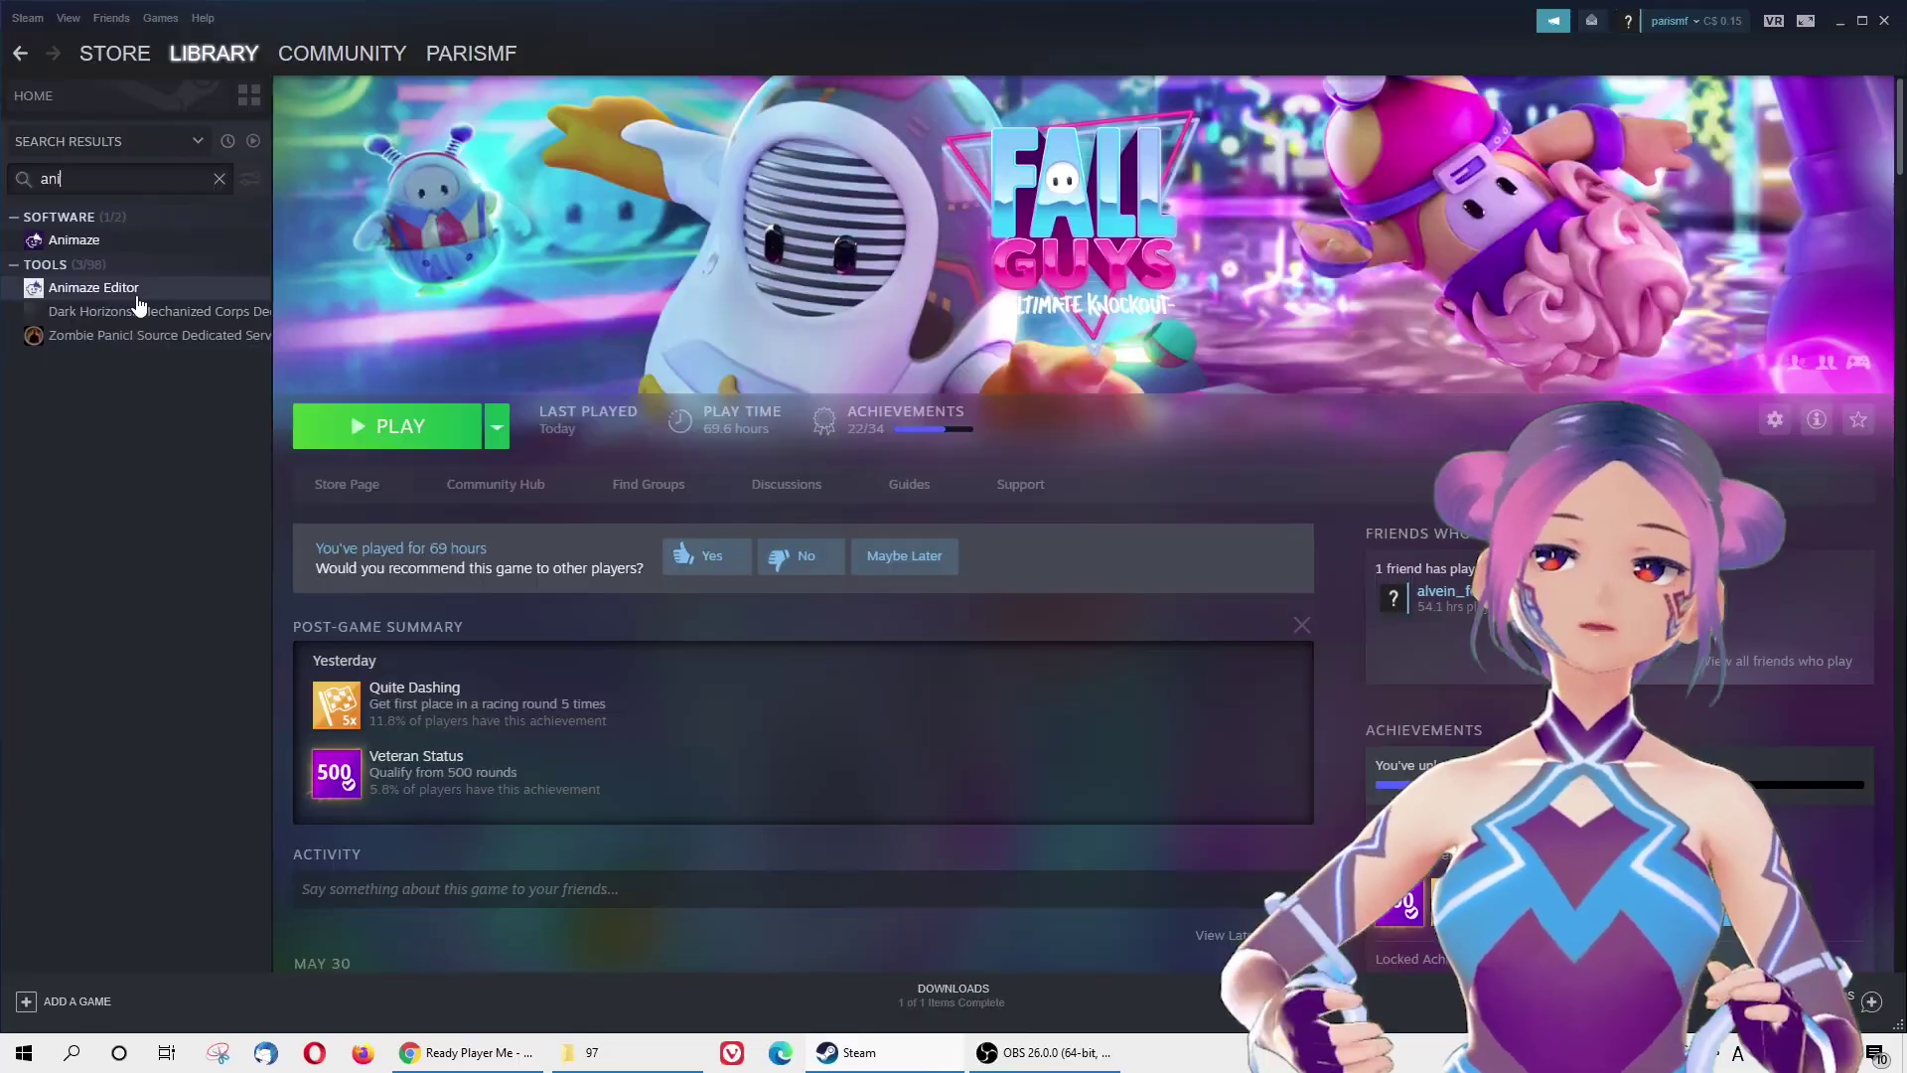
# - Launch Animaze Editor from the Tools section of the Steam library
pyautogui.click(140, 291)
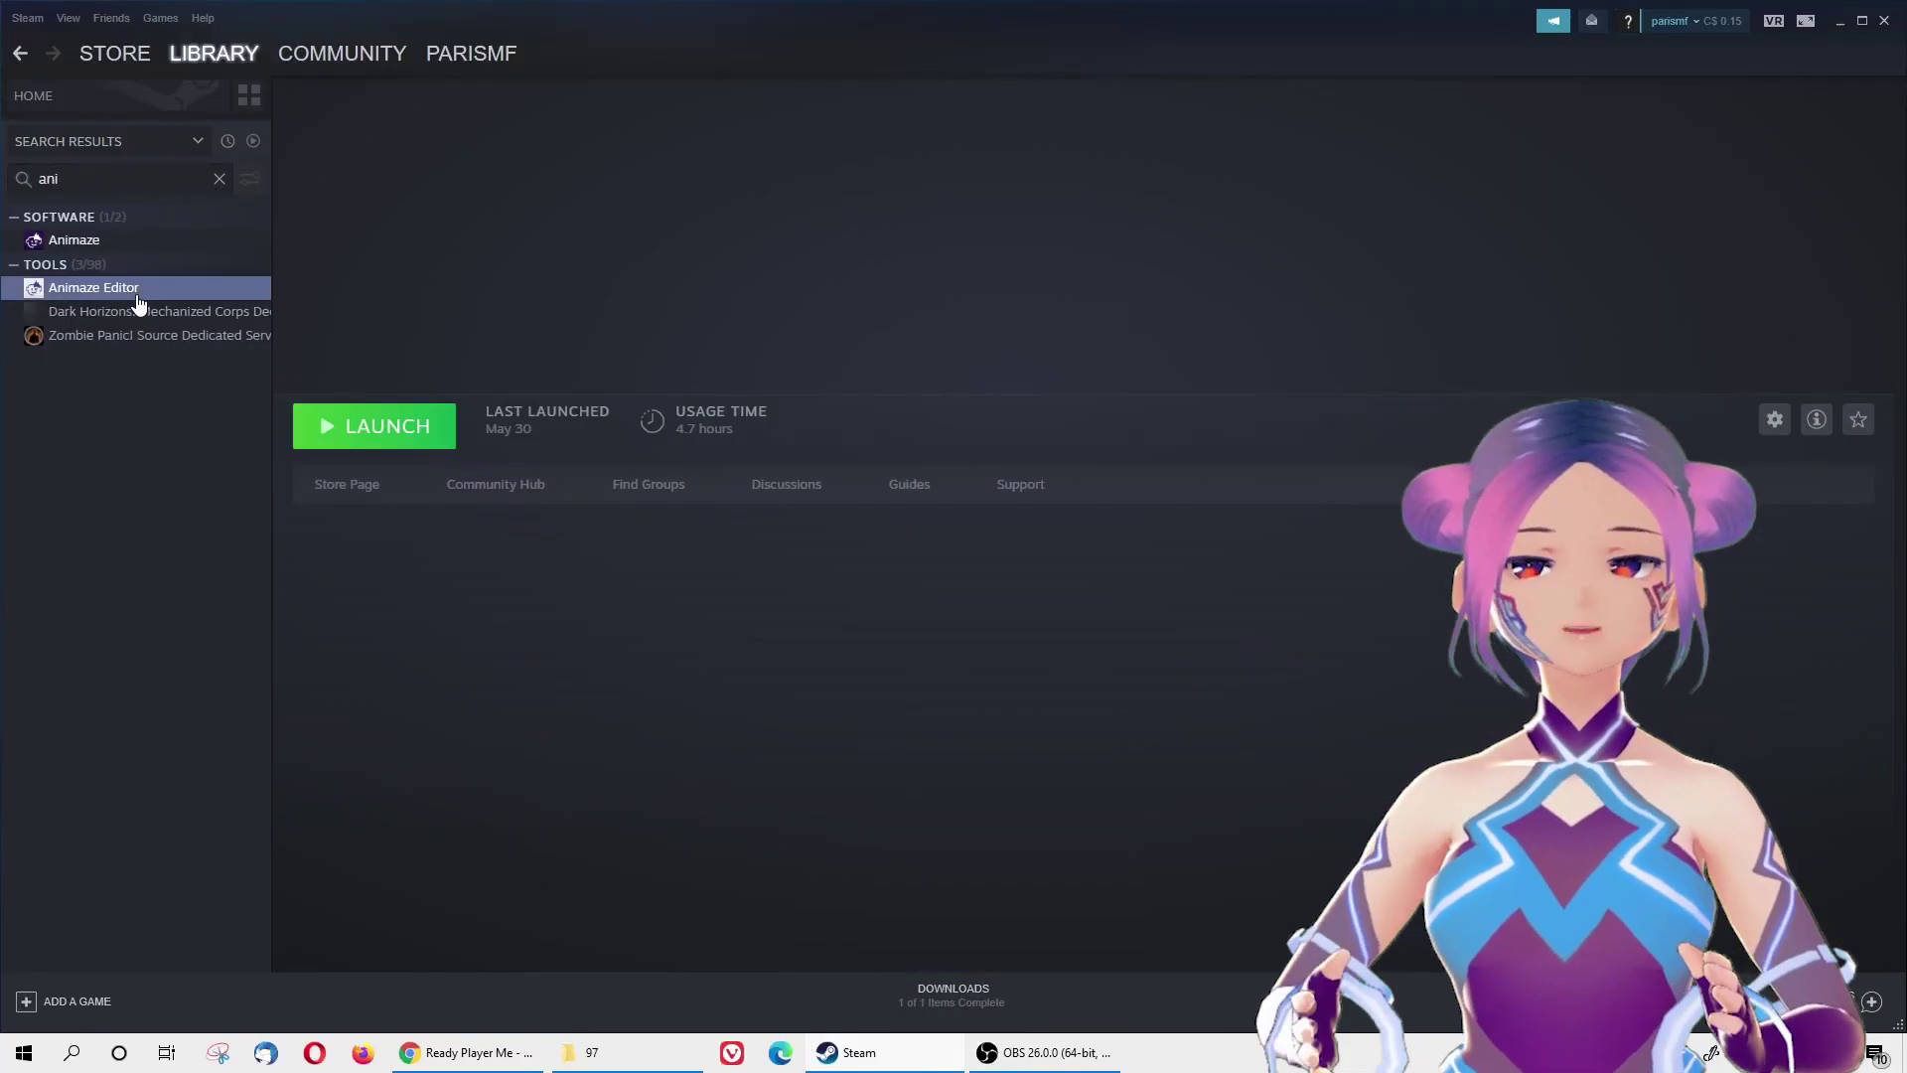
pyautogui.click(367, 423)
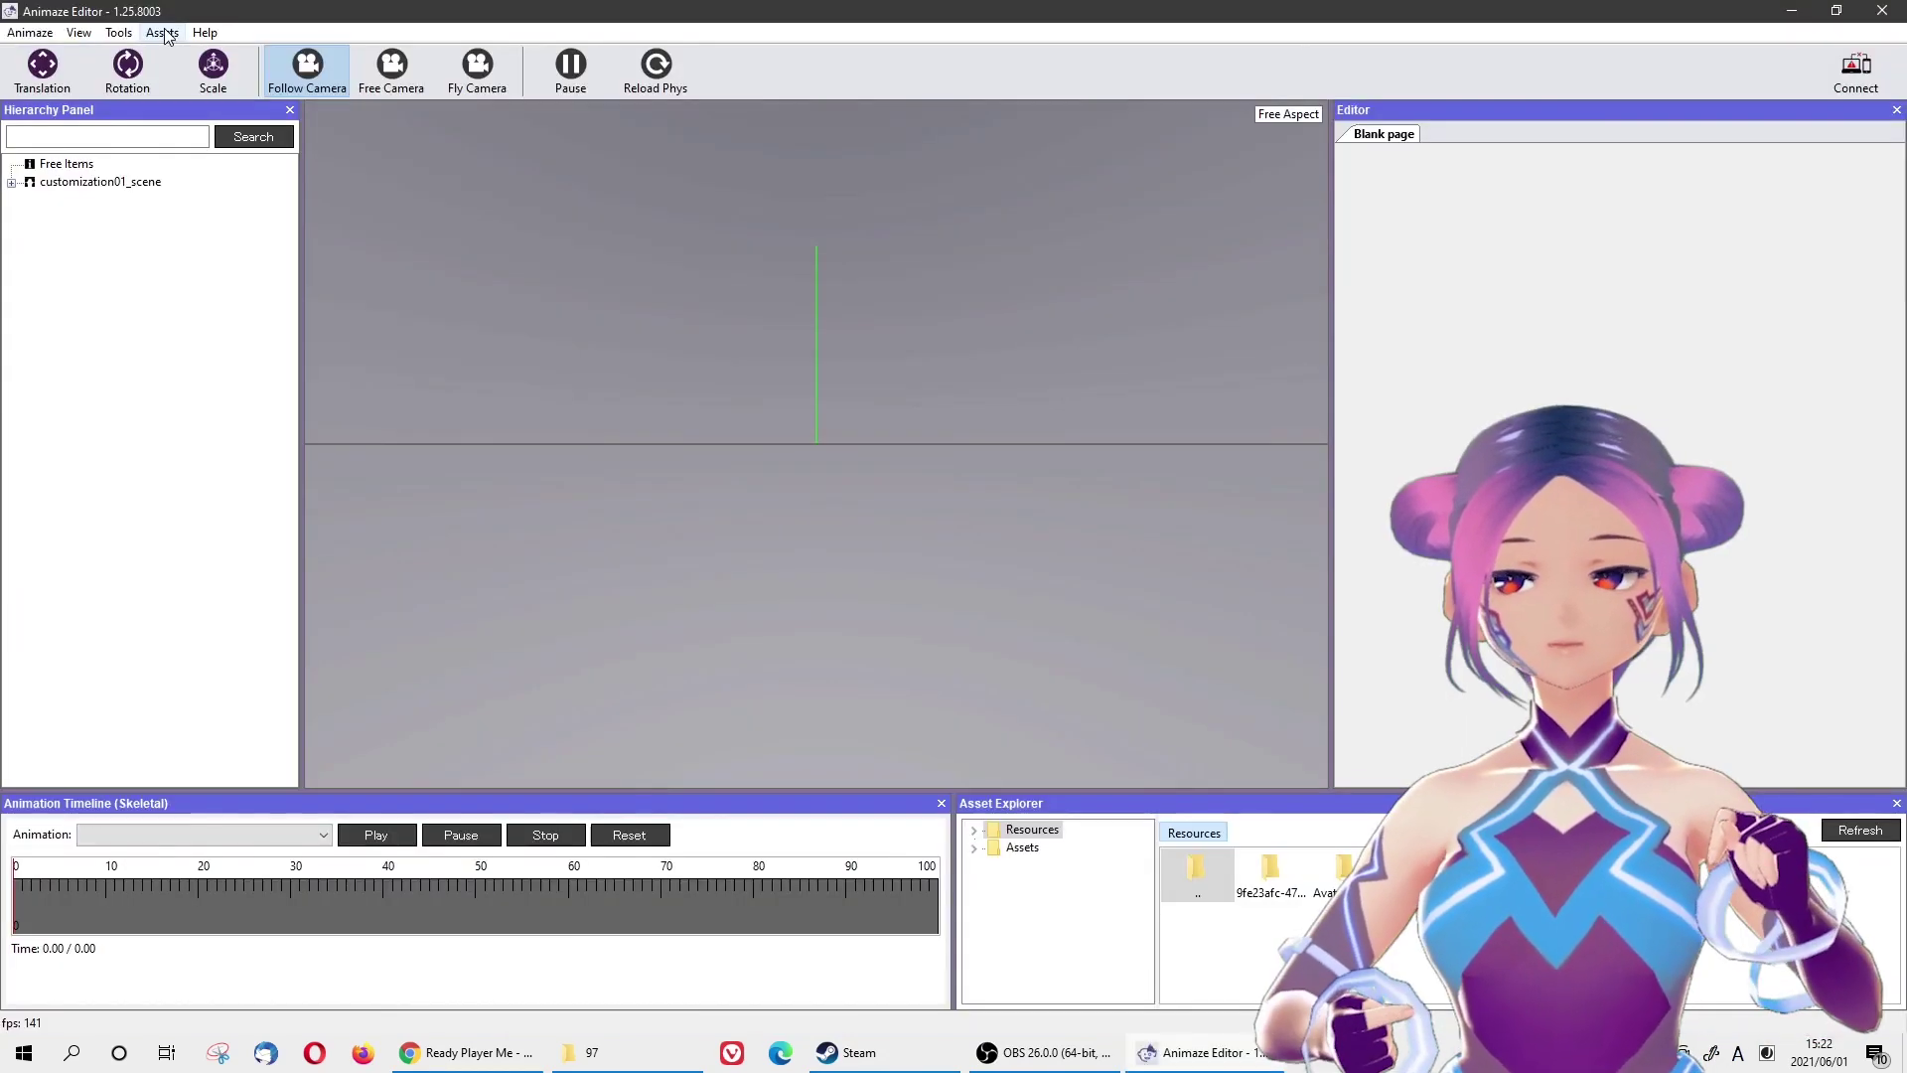
# - Import the downloaded Ready Player Me .glb file as an Avatar3D and close the Import Log
pyautogui.click(162, 33)
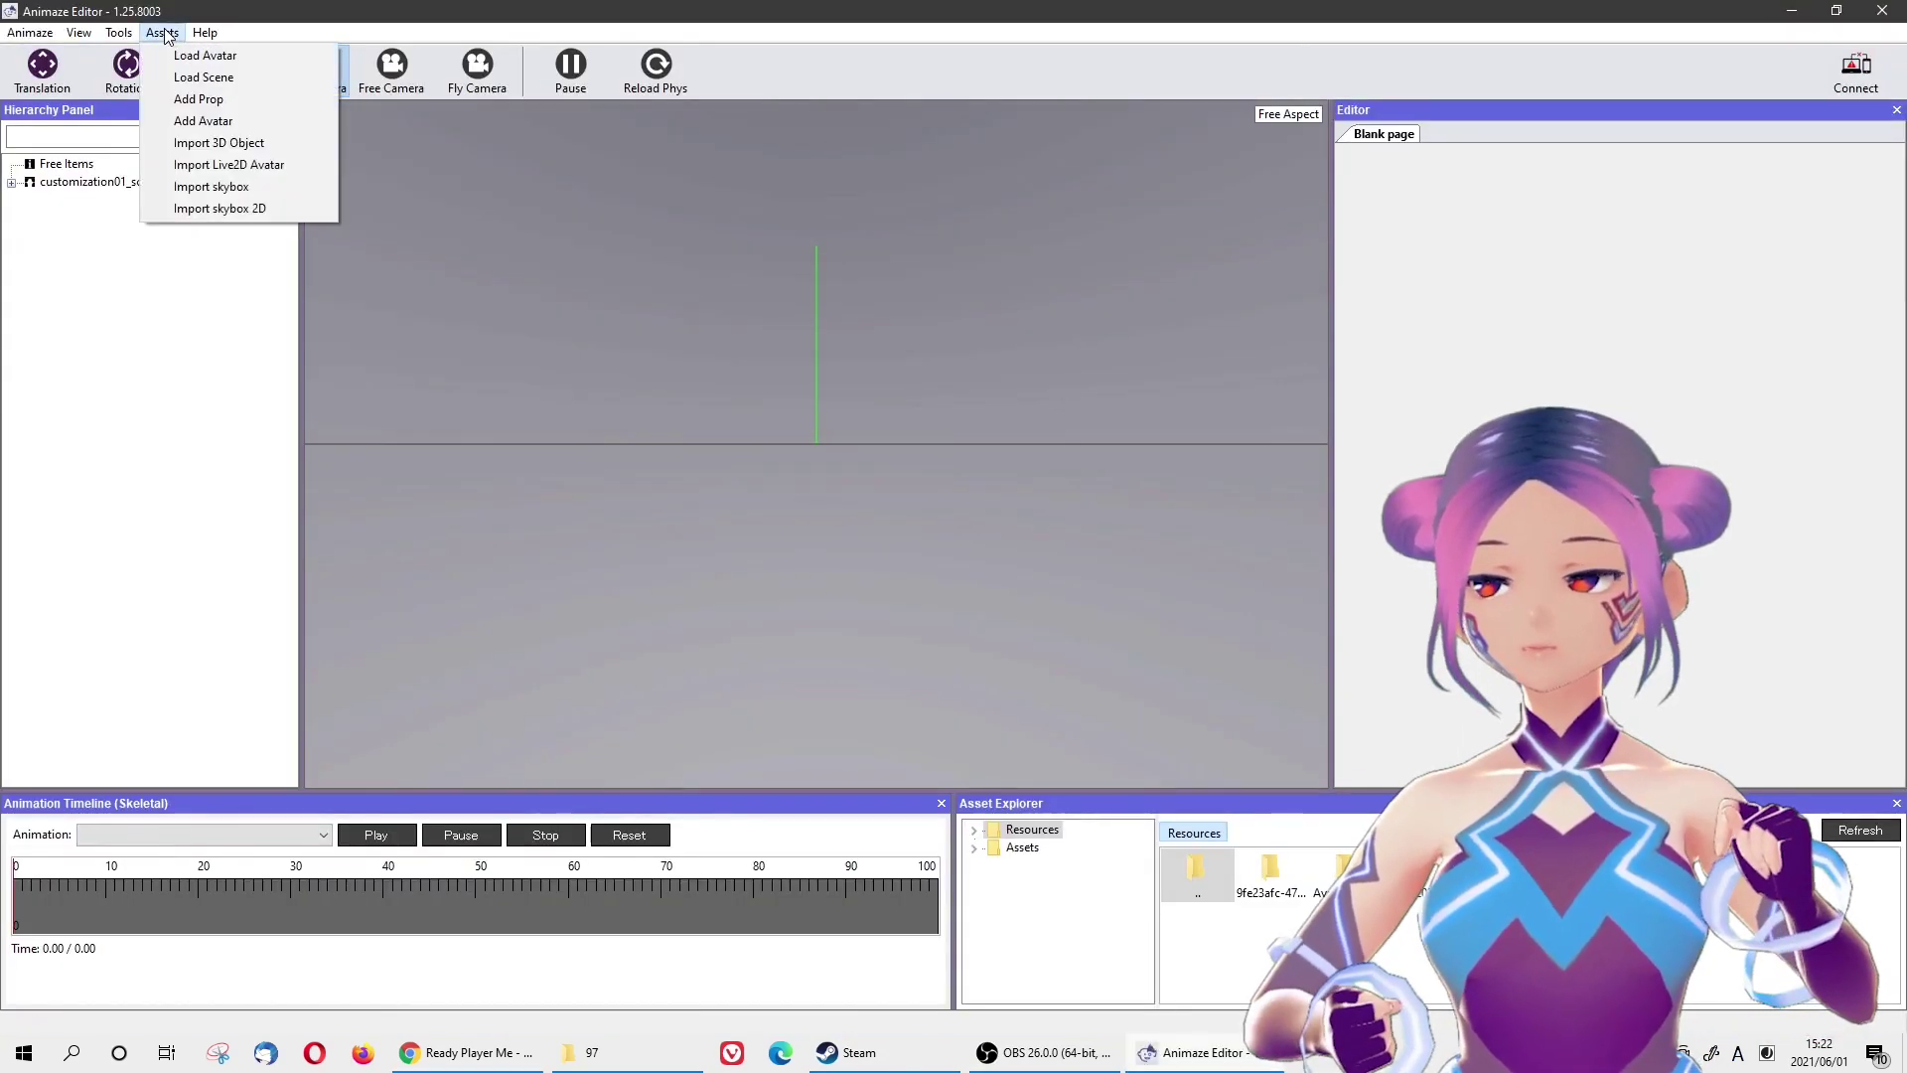
pyautogui.click(220, 149)
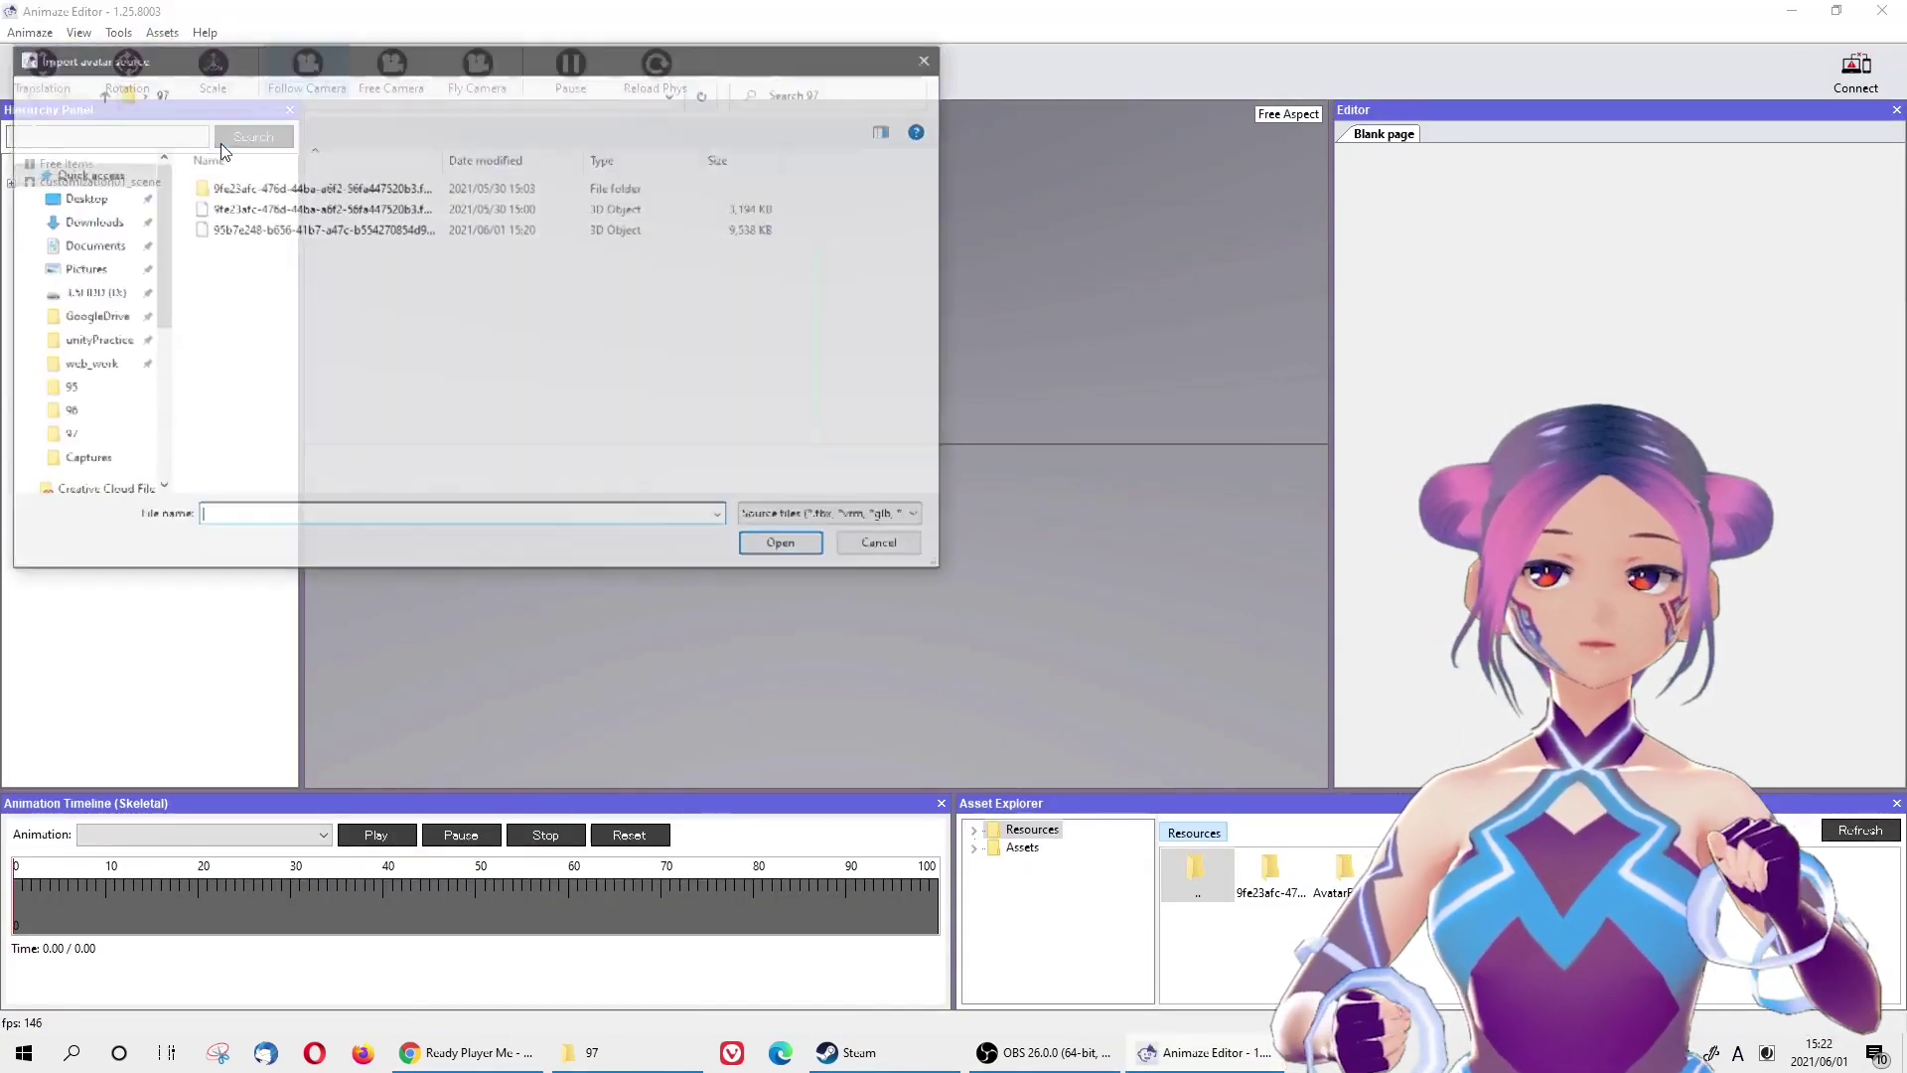
pyautogui.moveTo(444, 158); pyautogui.dragTo(648, 157)
pyautogui.doubleClick(411, 229)
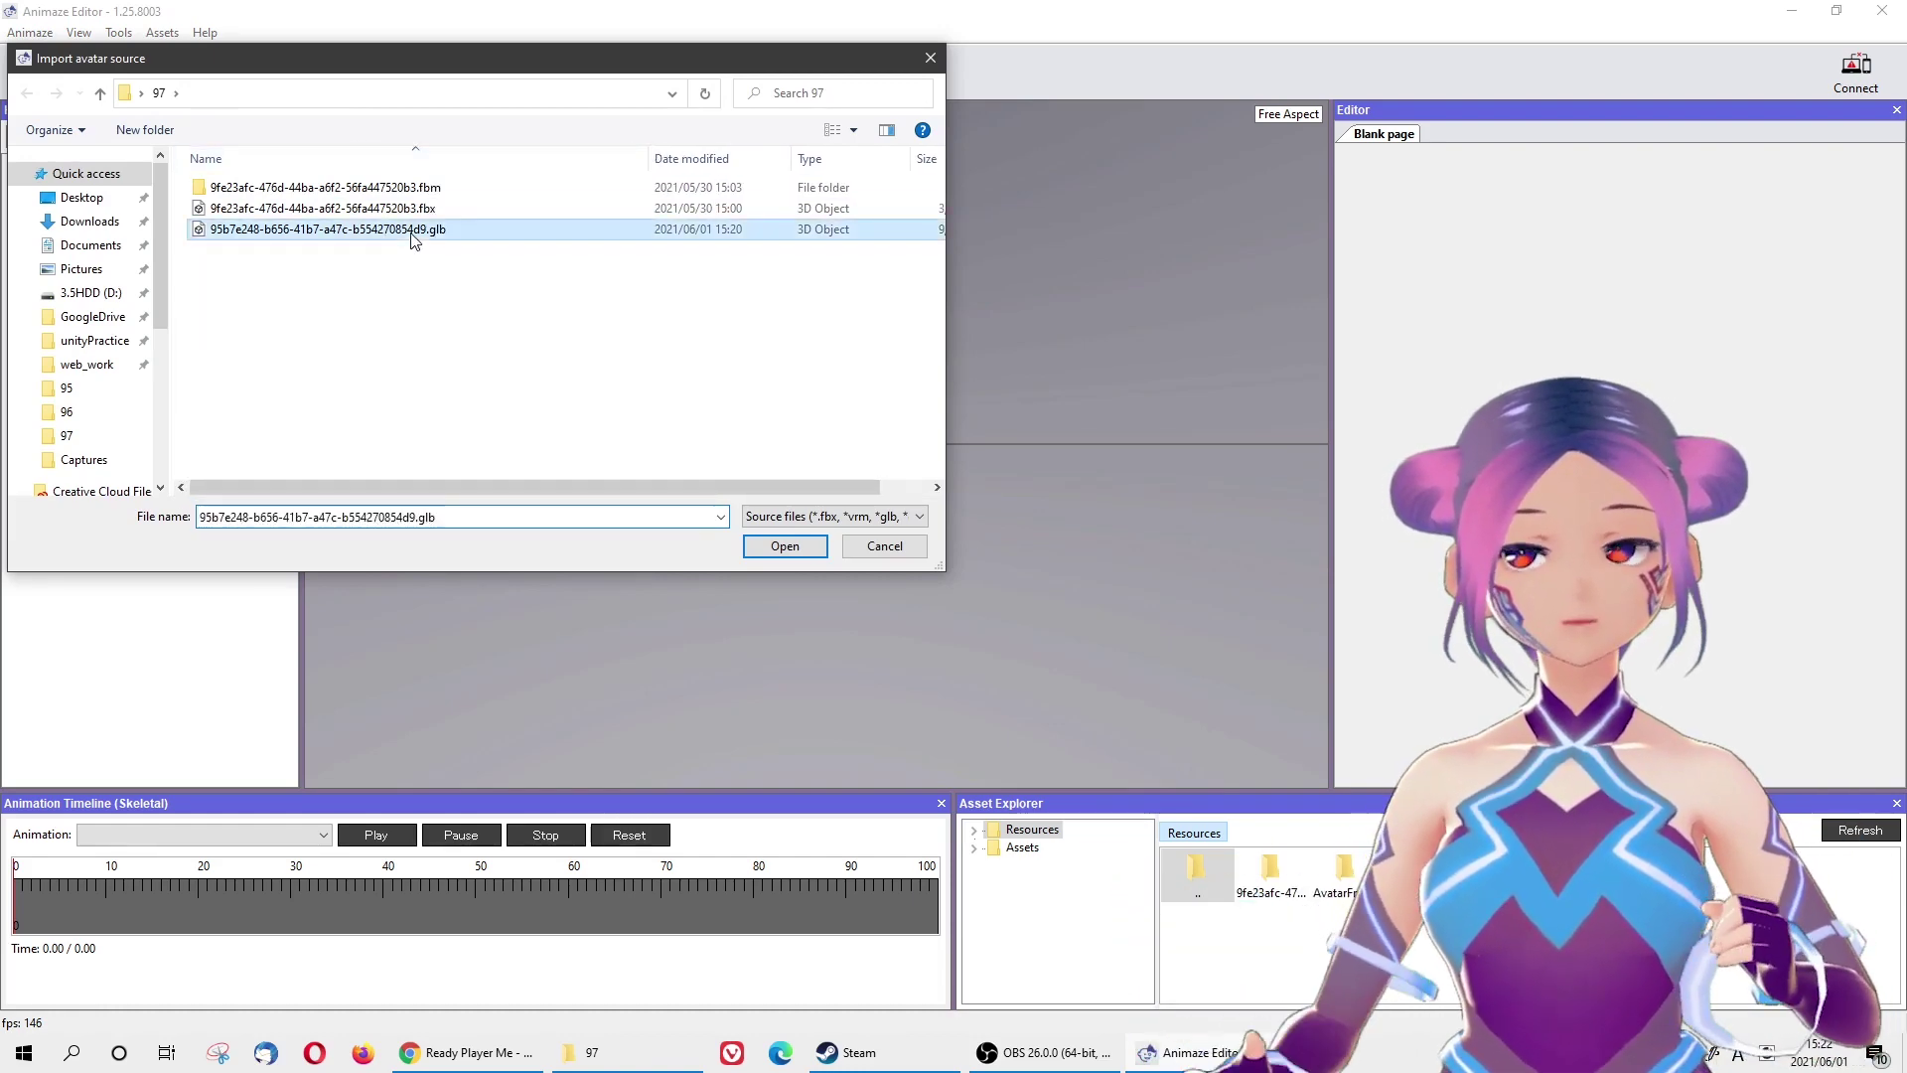
pyautogui.click(1162, 740)
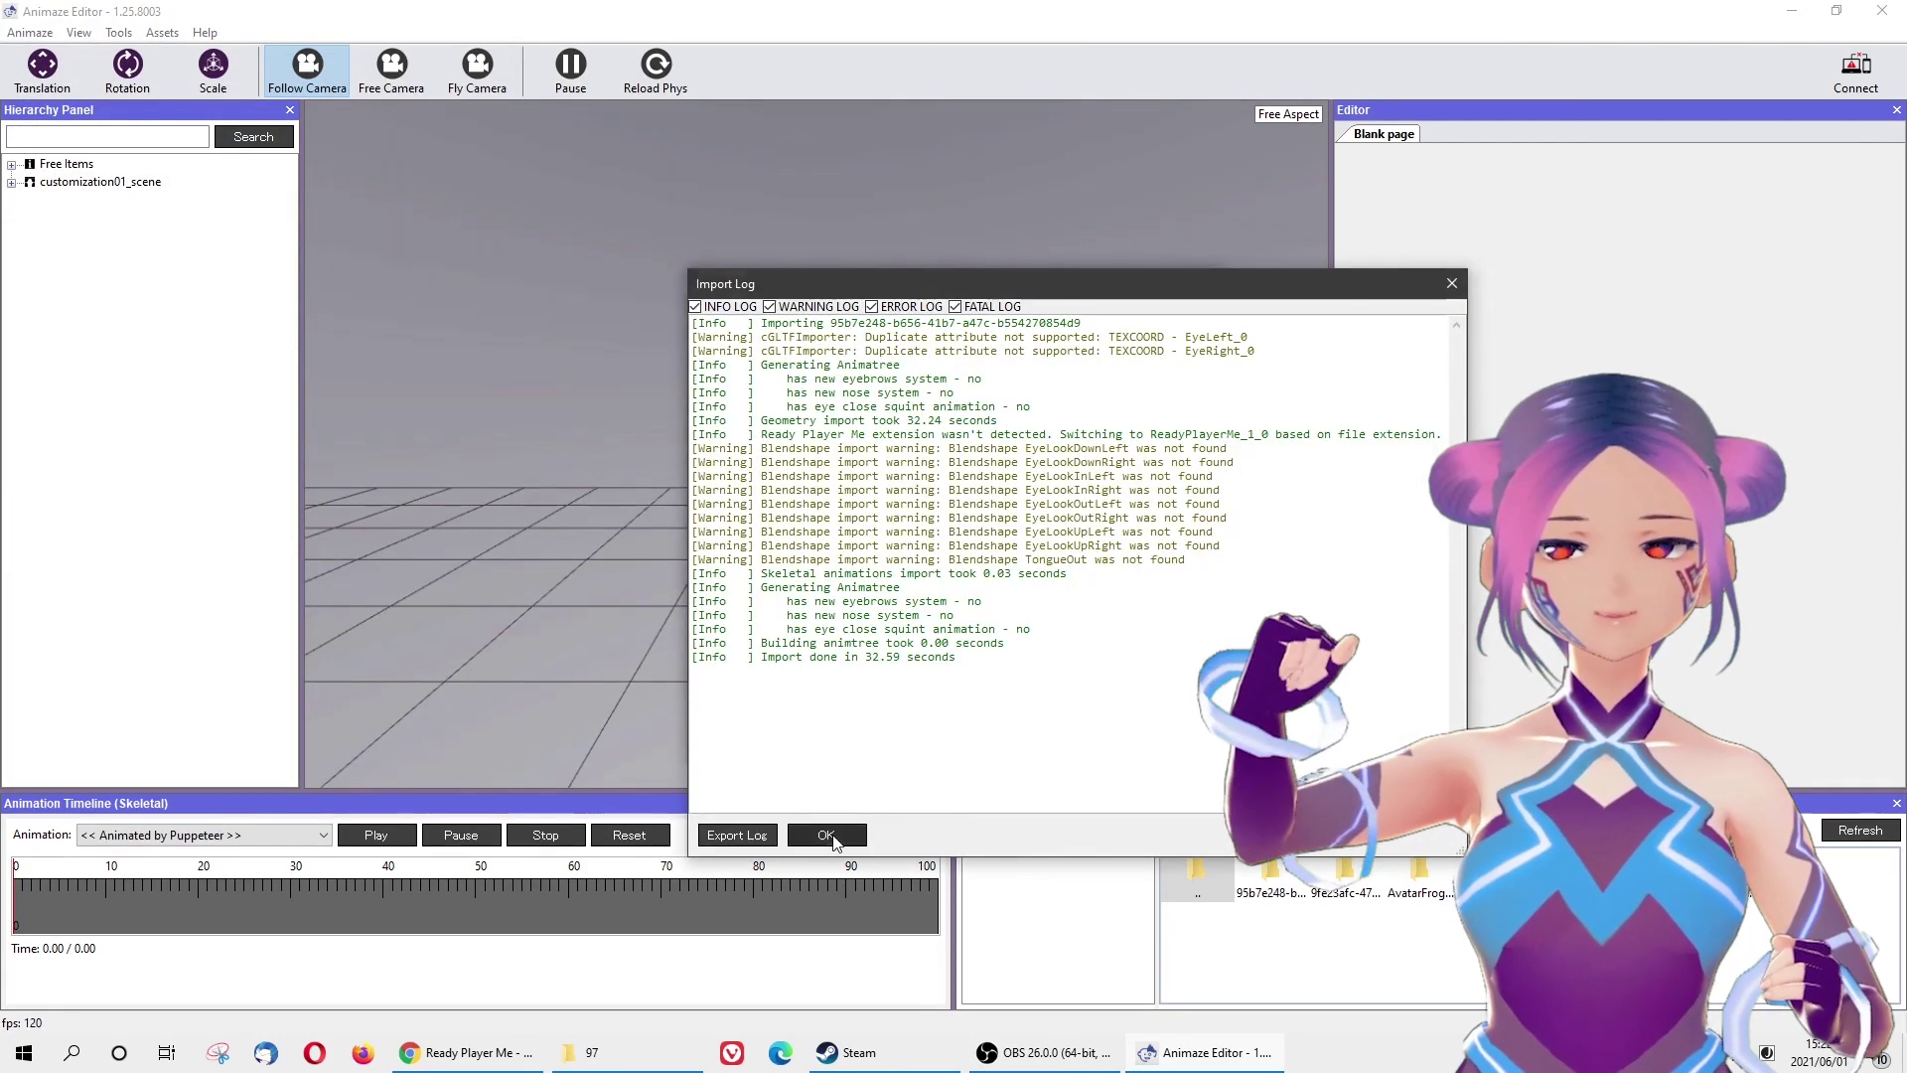
pyautogui.click(831, 838)
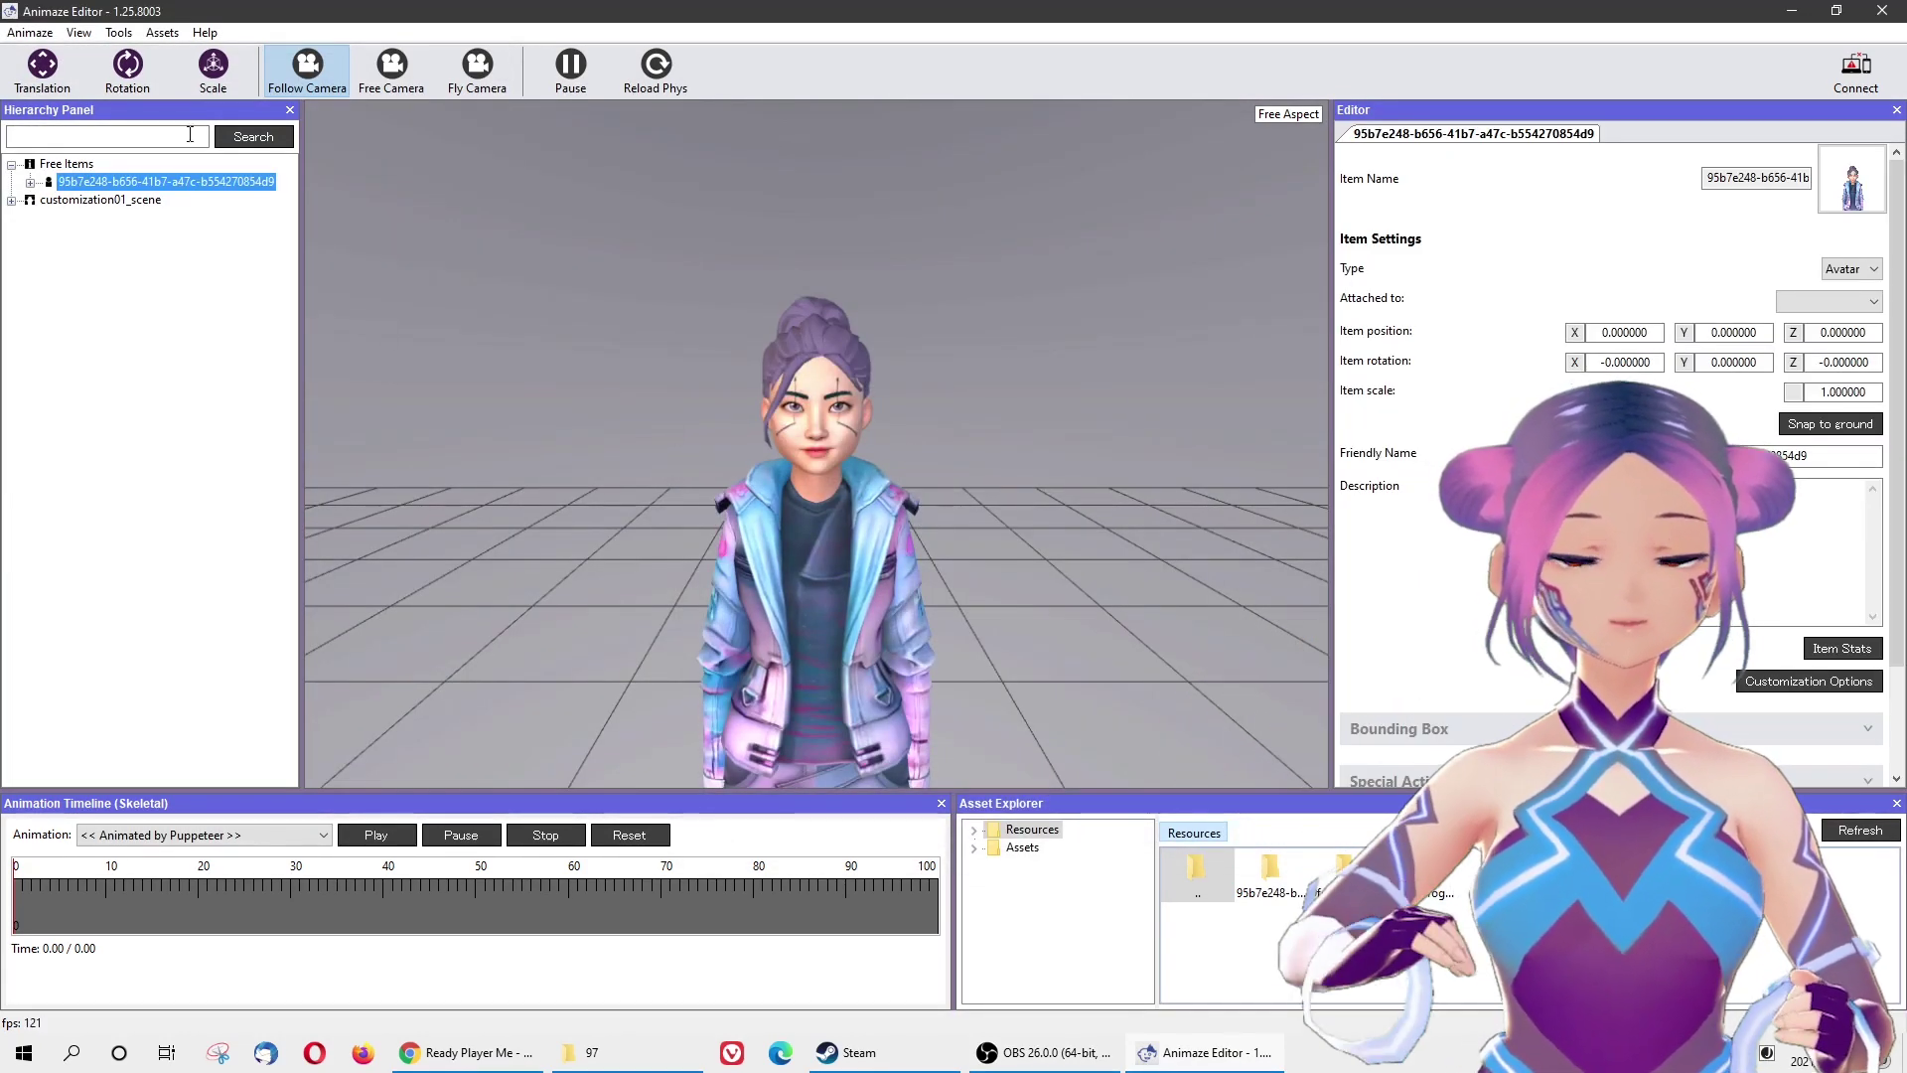
# - Bring up the context menu for the imported avatar item
pyautogui.click(179, 37)
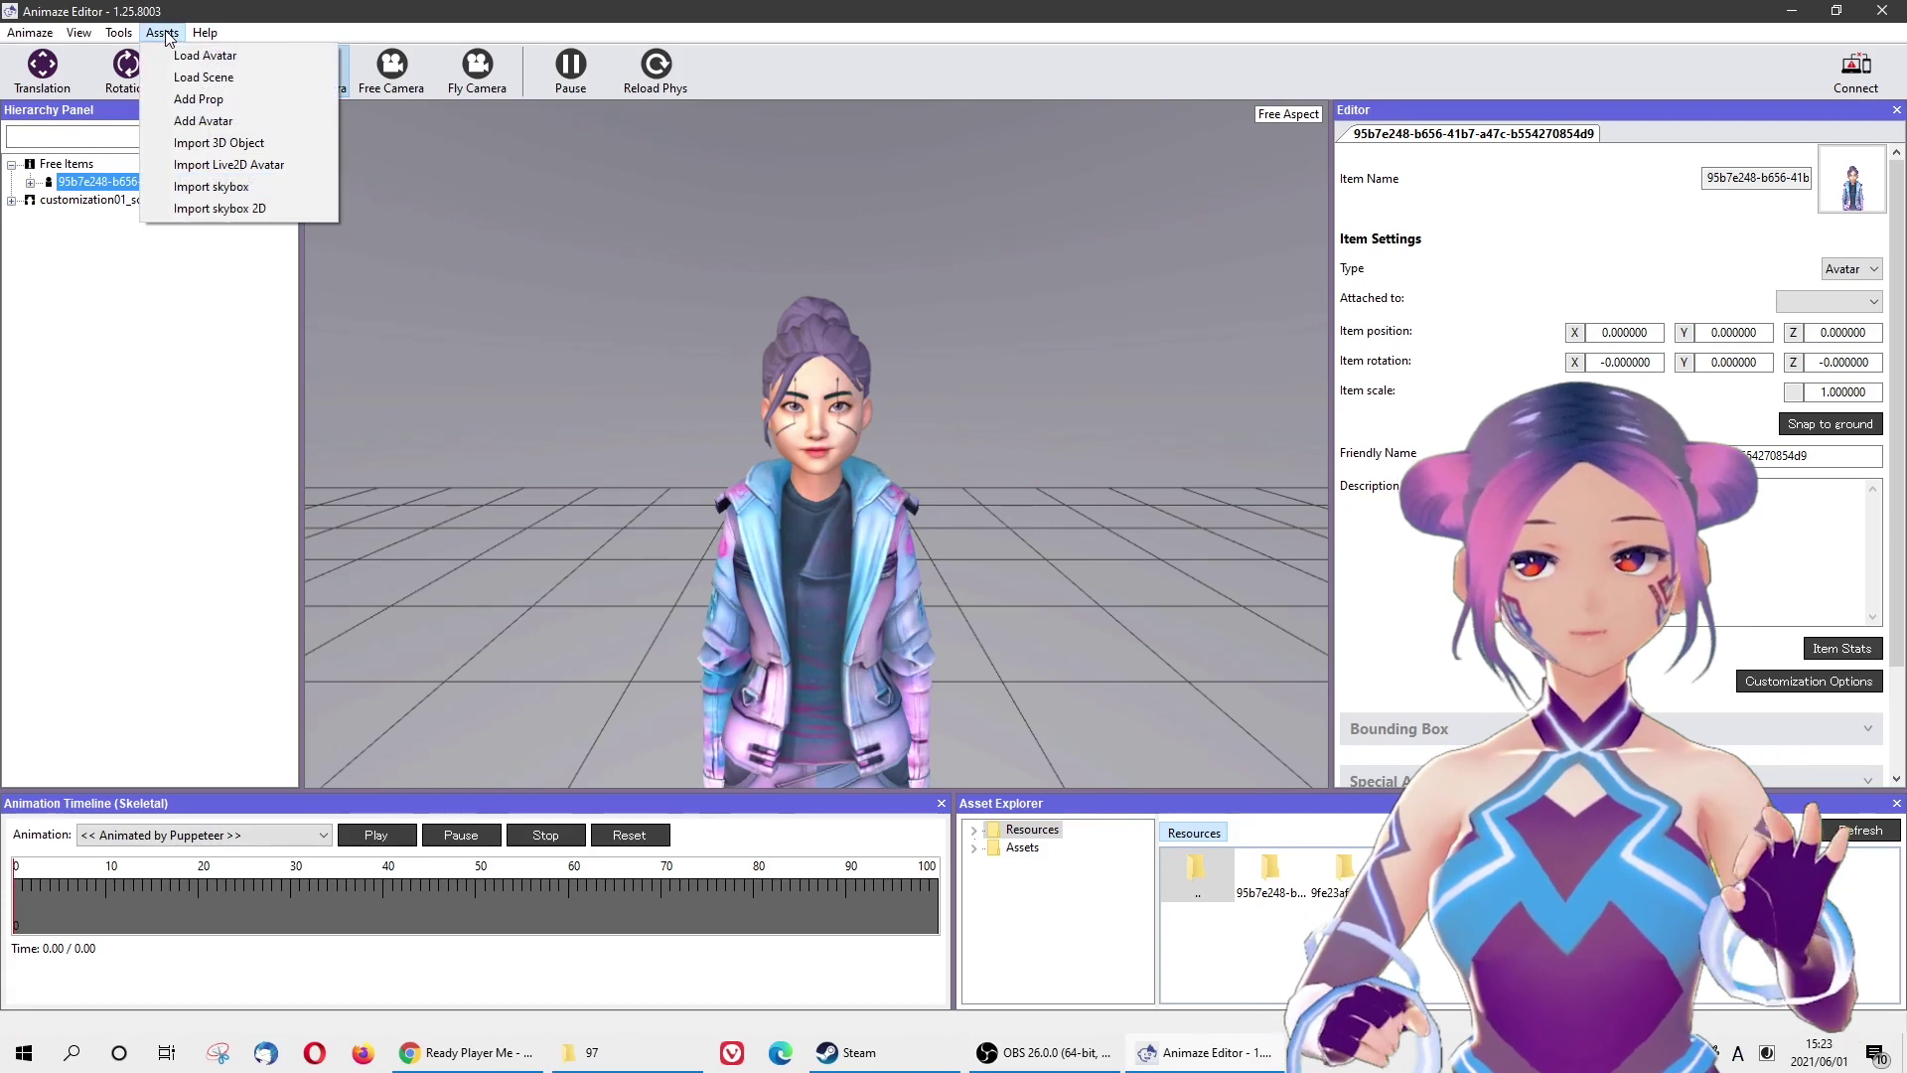
pyautogui.click(107, 182)
pyautogui.rightClick(106, 182)
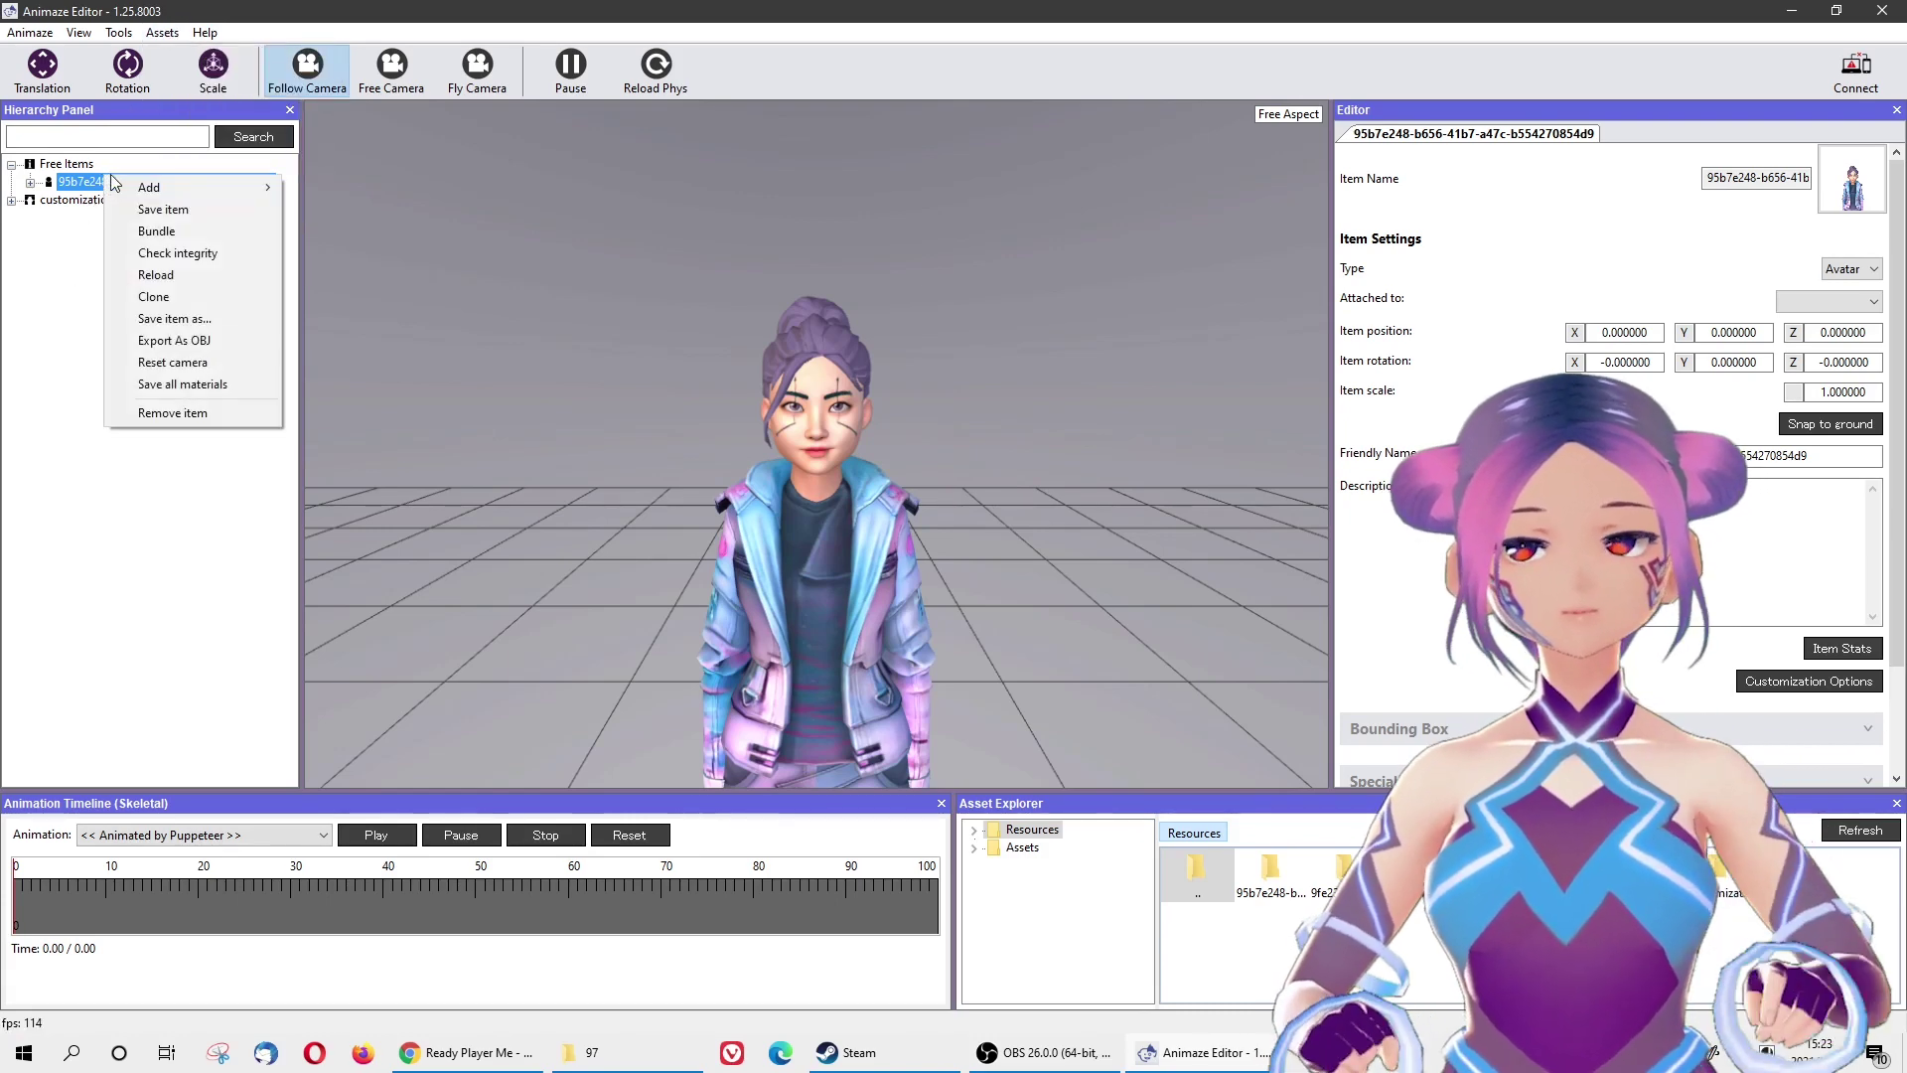
# - Bundle the avatar item, saving it first when prompted
pyautogui.click(225, 223)
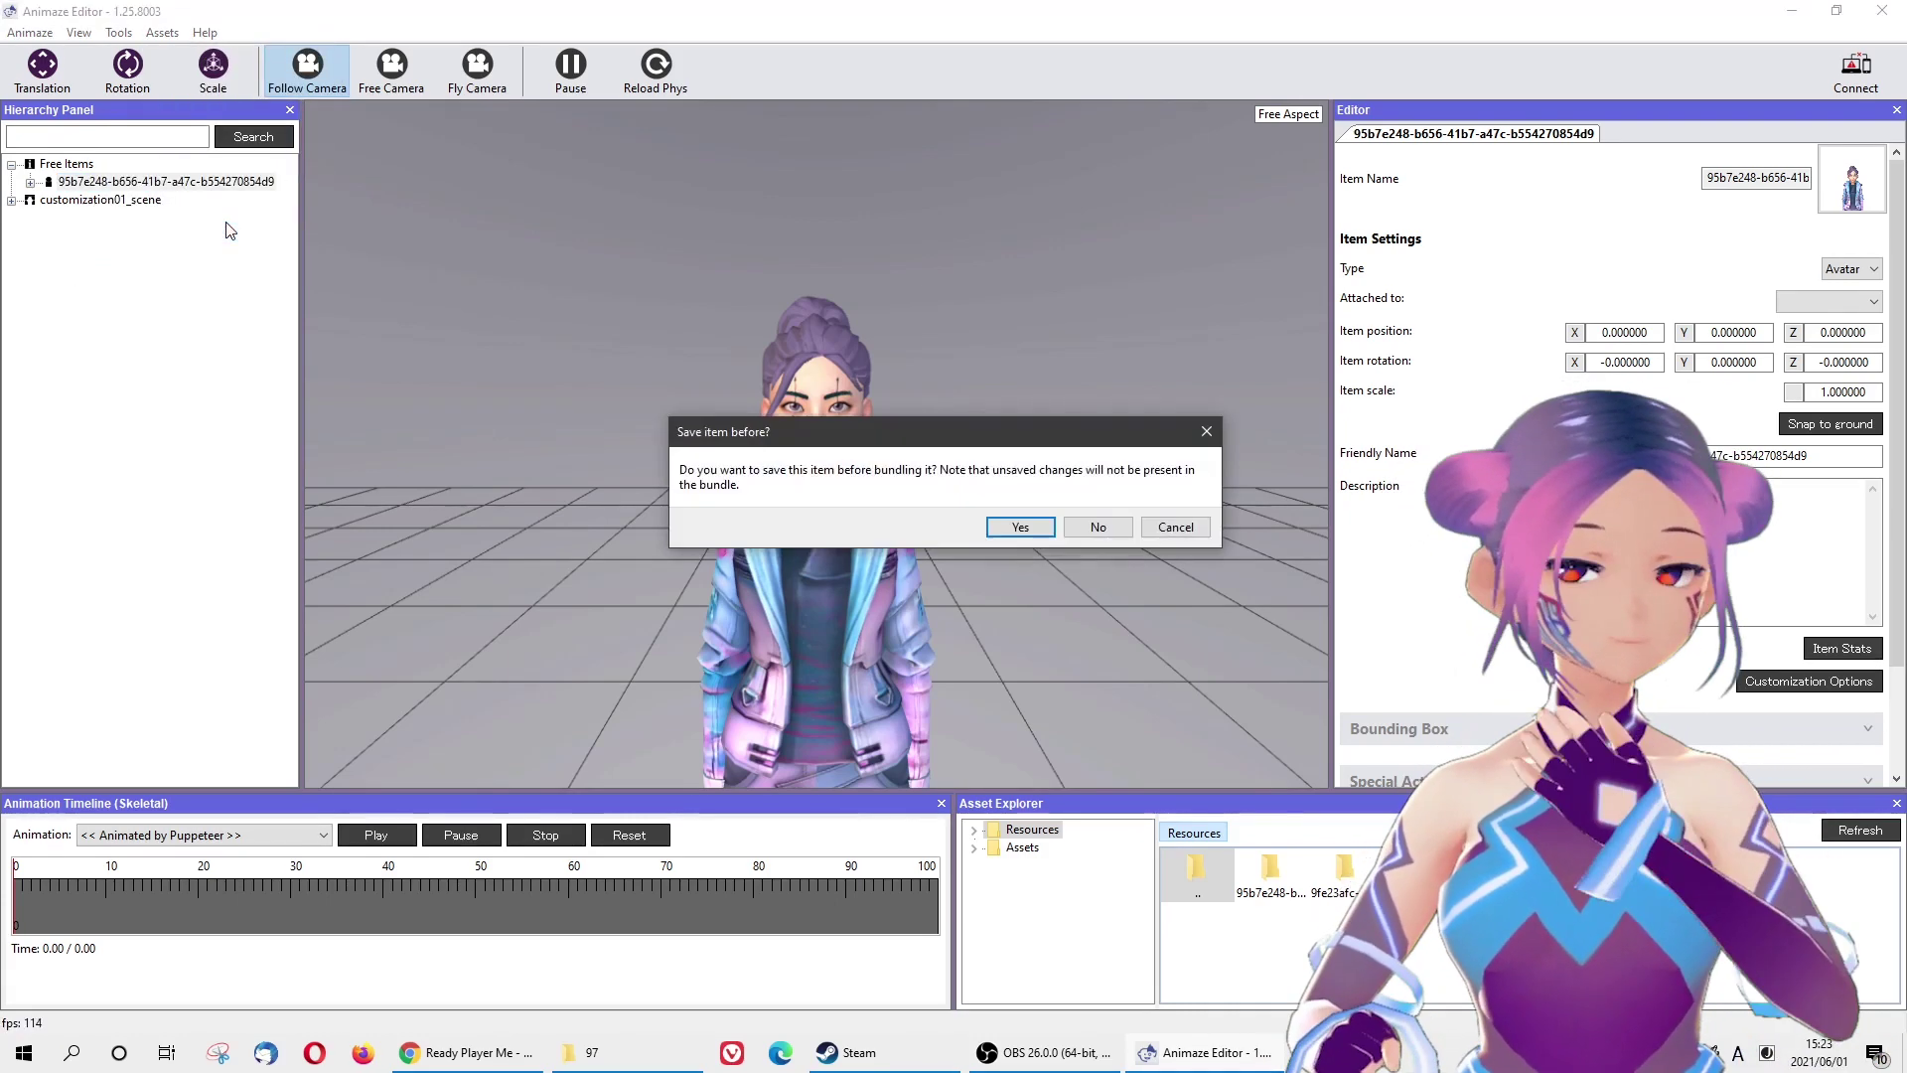
pyautogui.click(1036, 536)
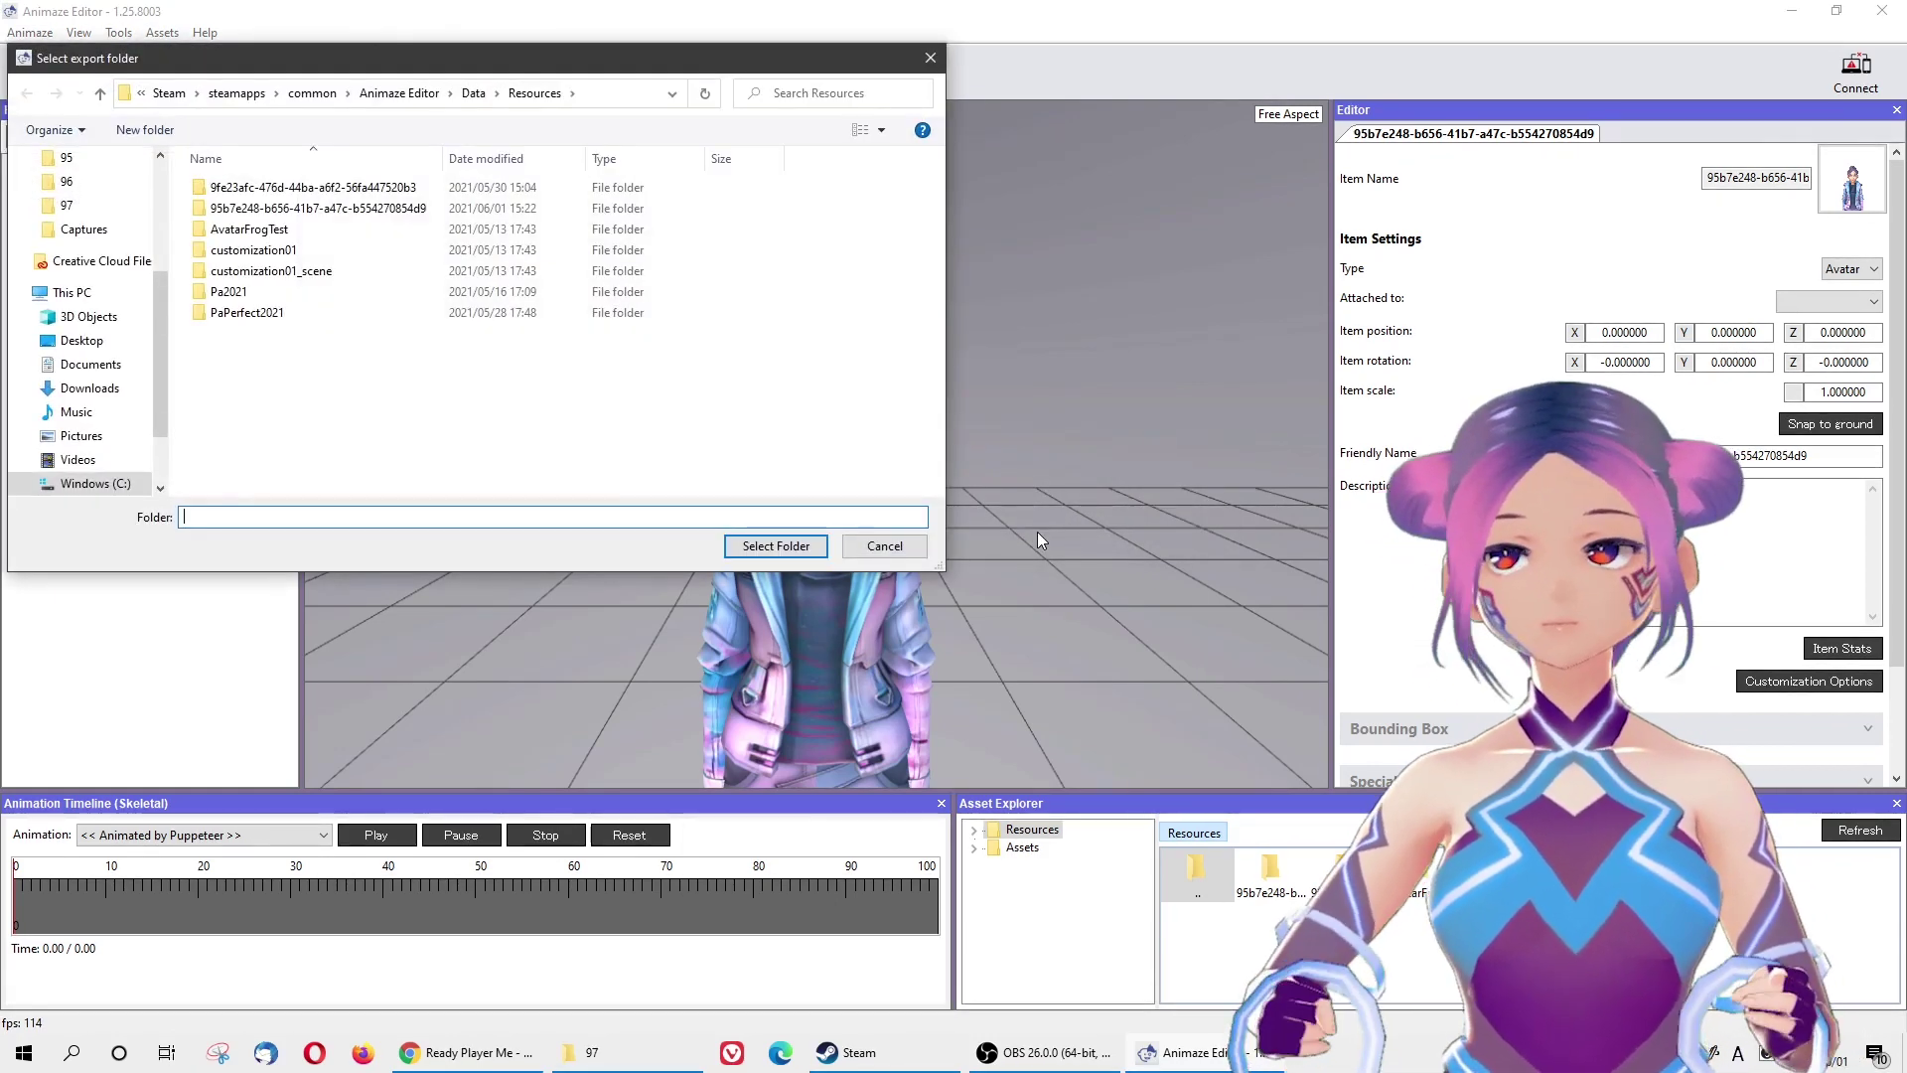
pyautogui.click(684, 1068)
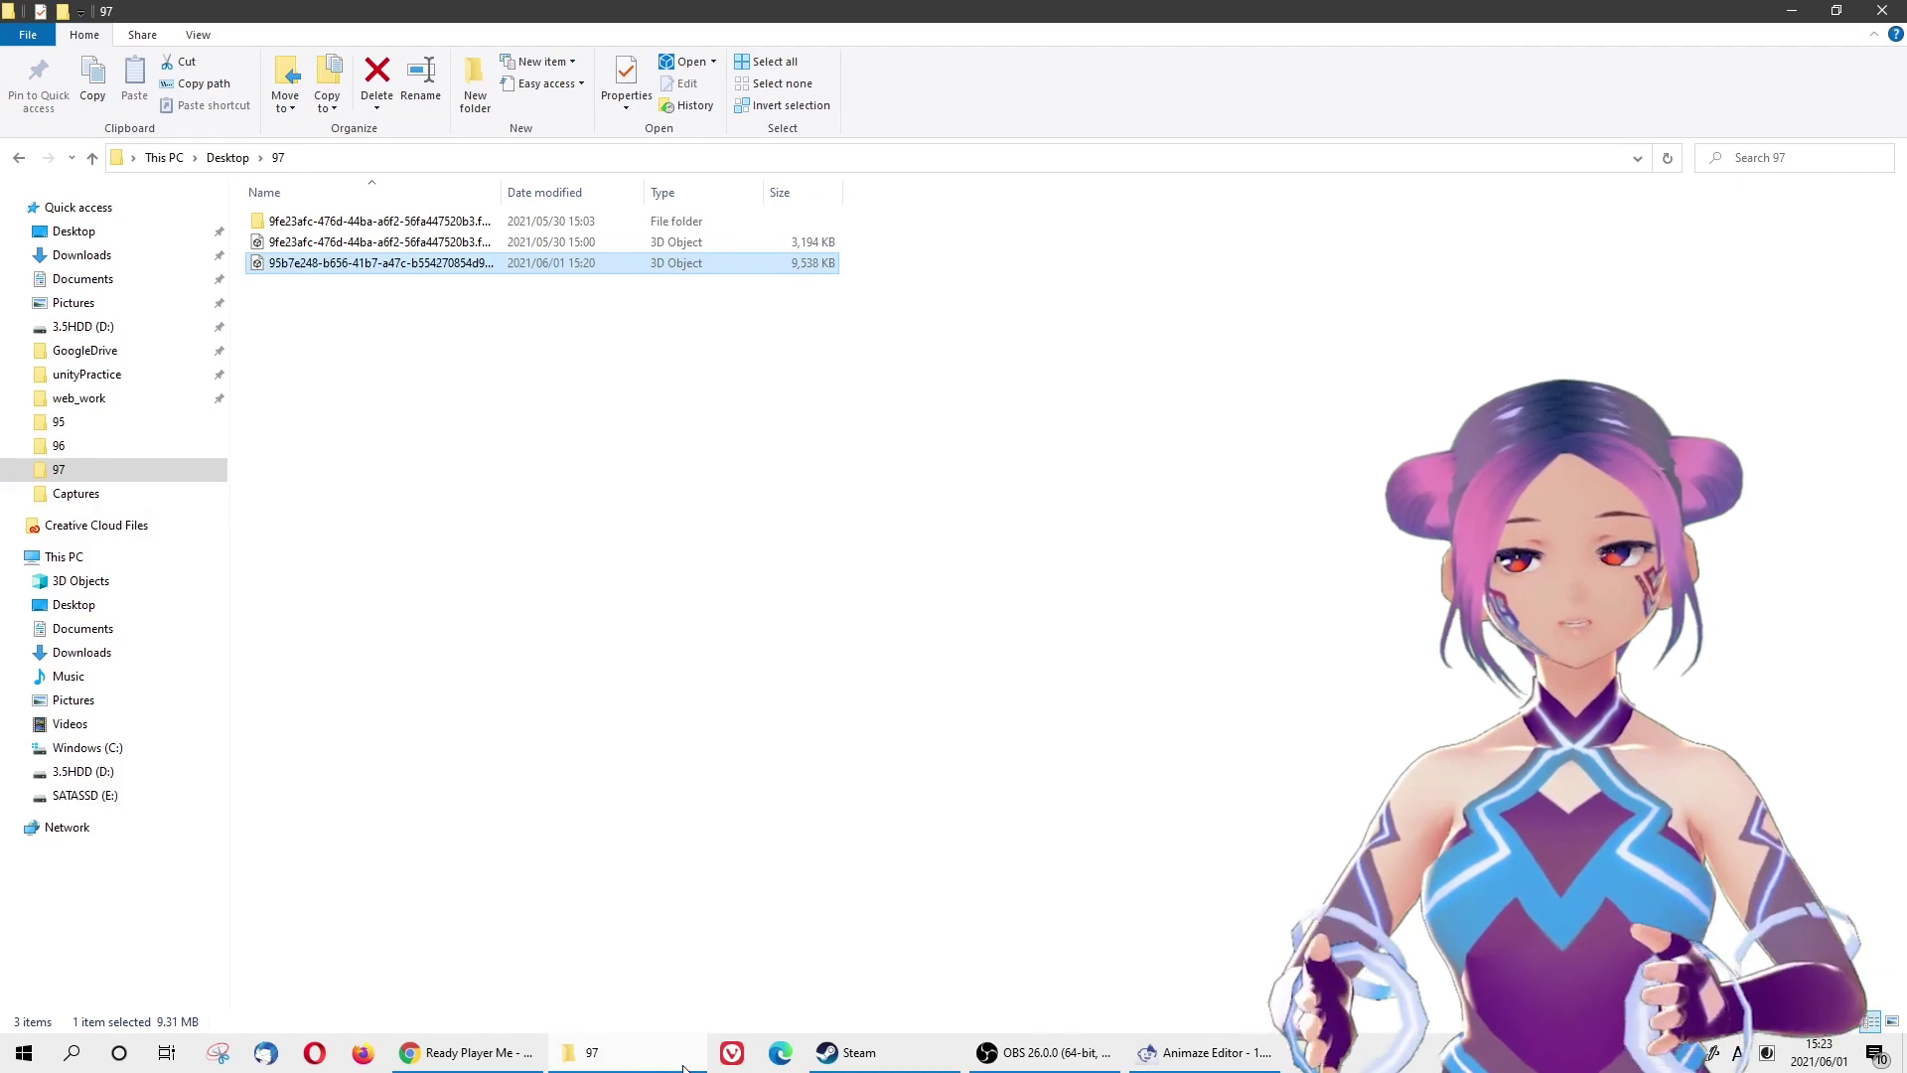
pyautogui.click(683, 1068)
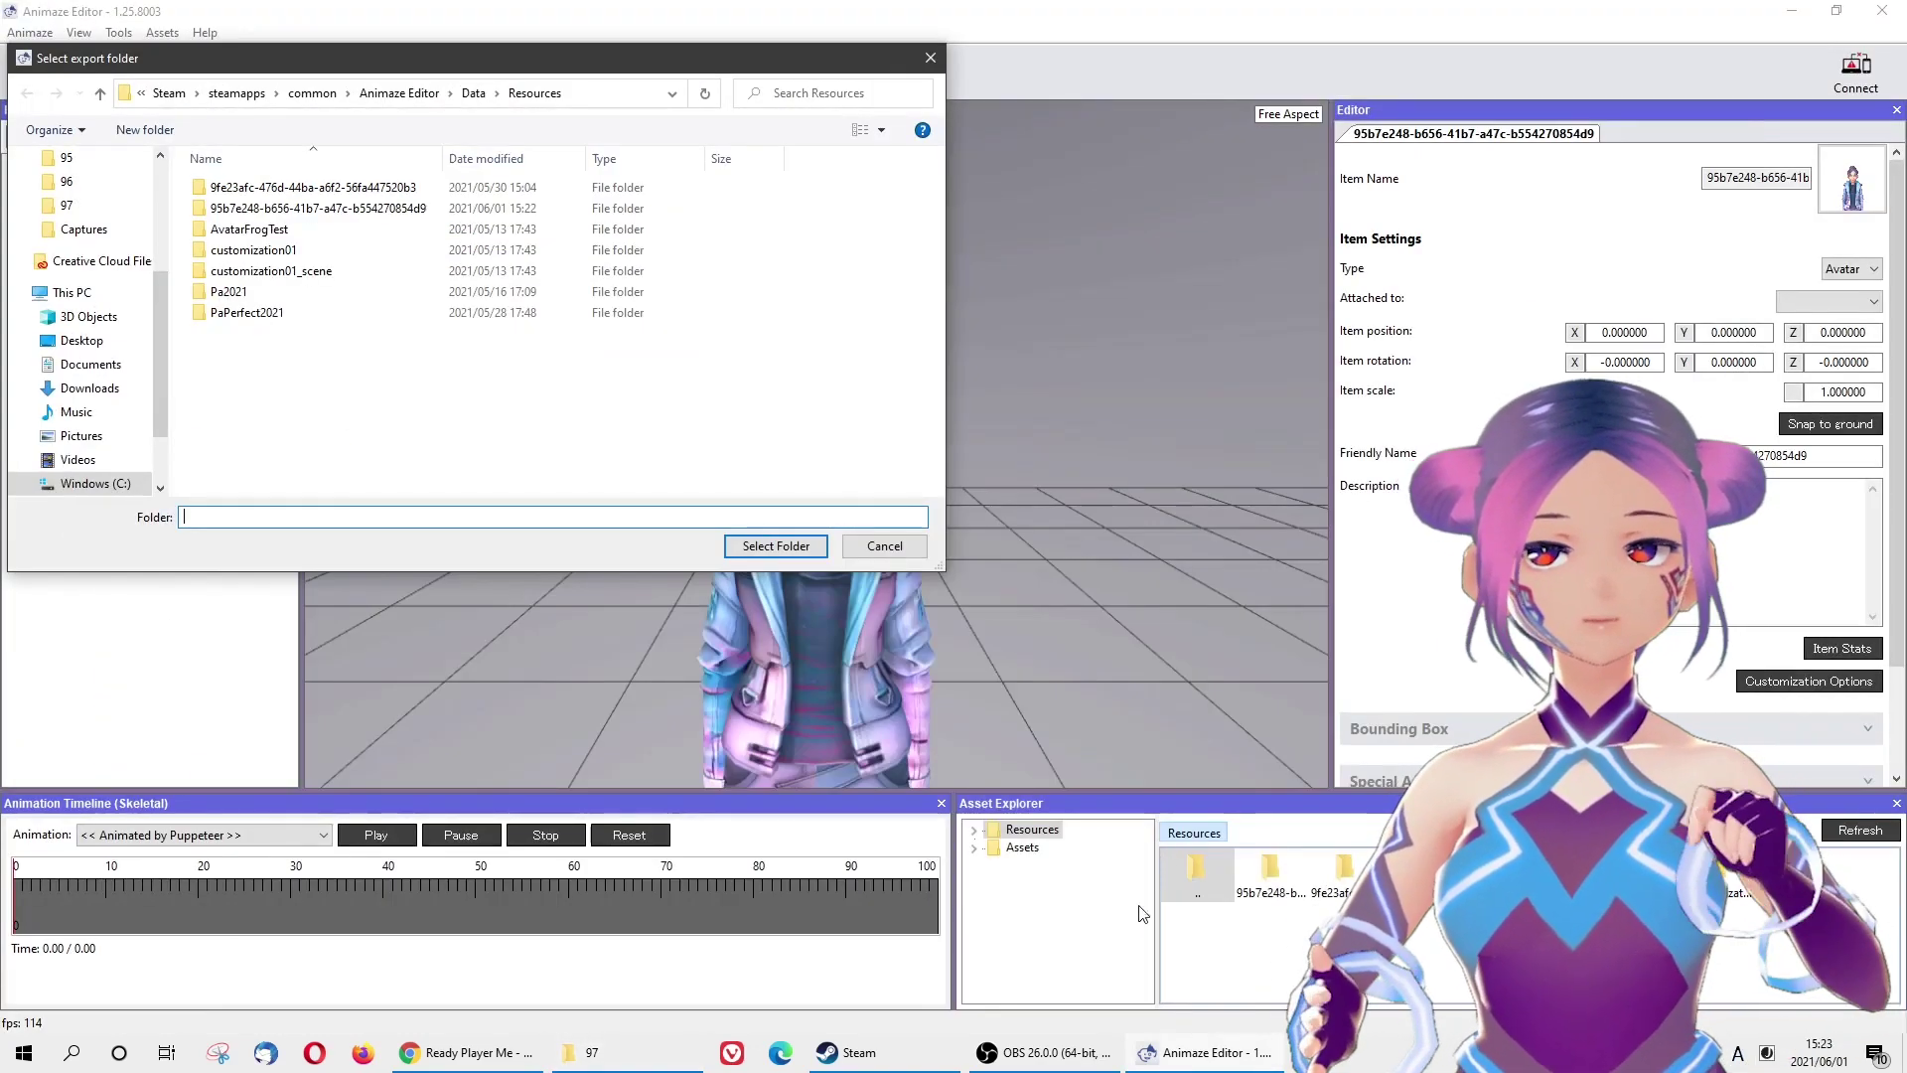
# - Choose the avatar's own Resources folder as the bundle export destination
pyautogui.click(1274, 874)
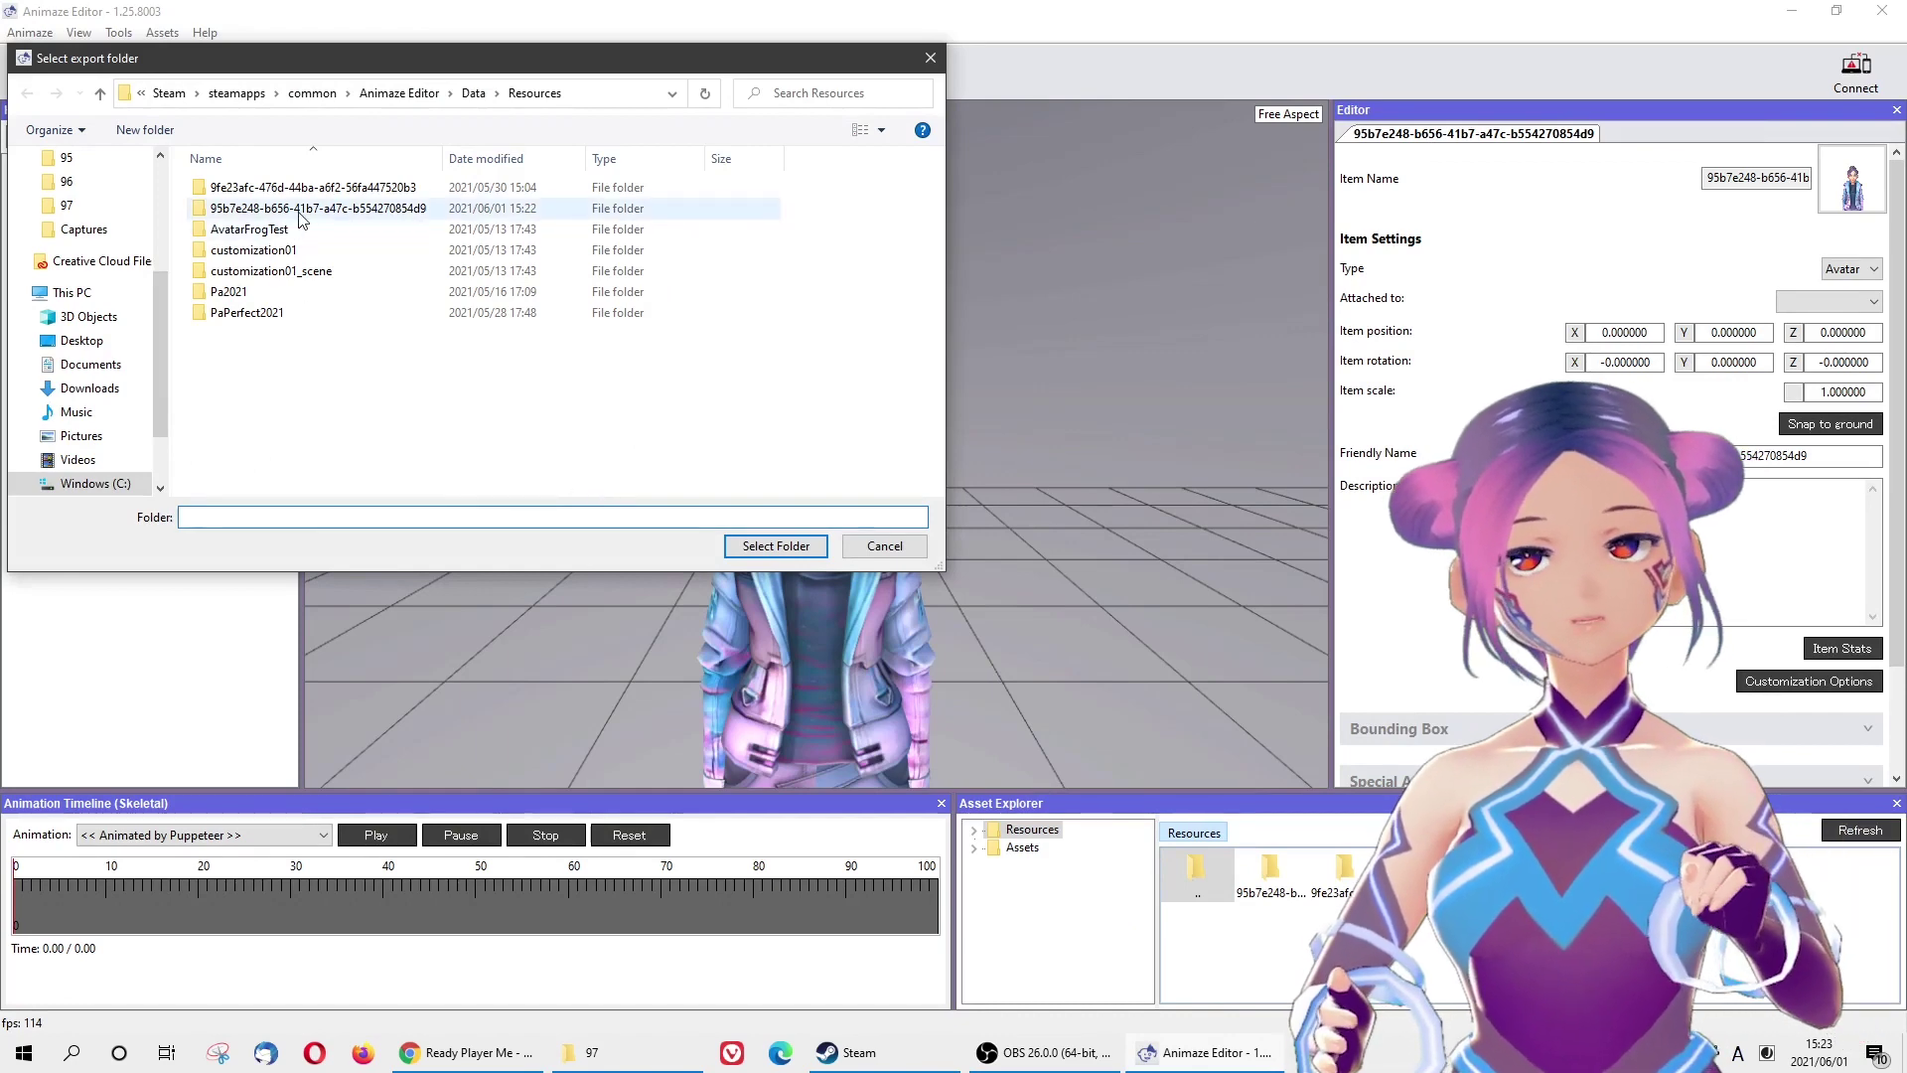
pyautogui.doubleClick(301, 208)
pyautogui.click(780, 546)
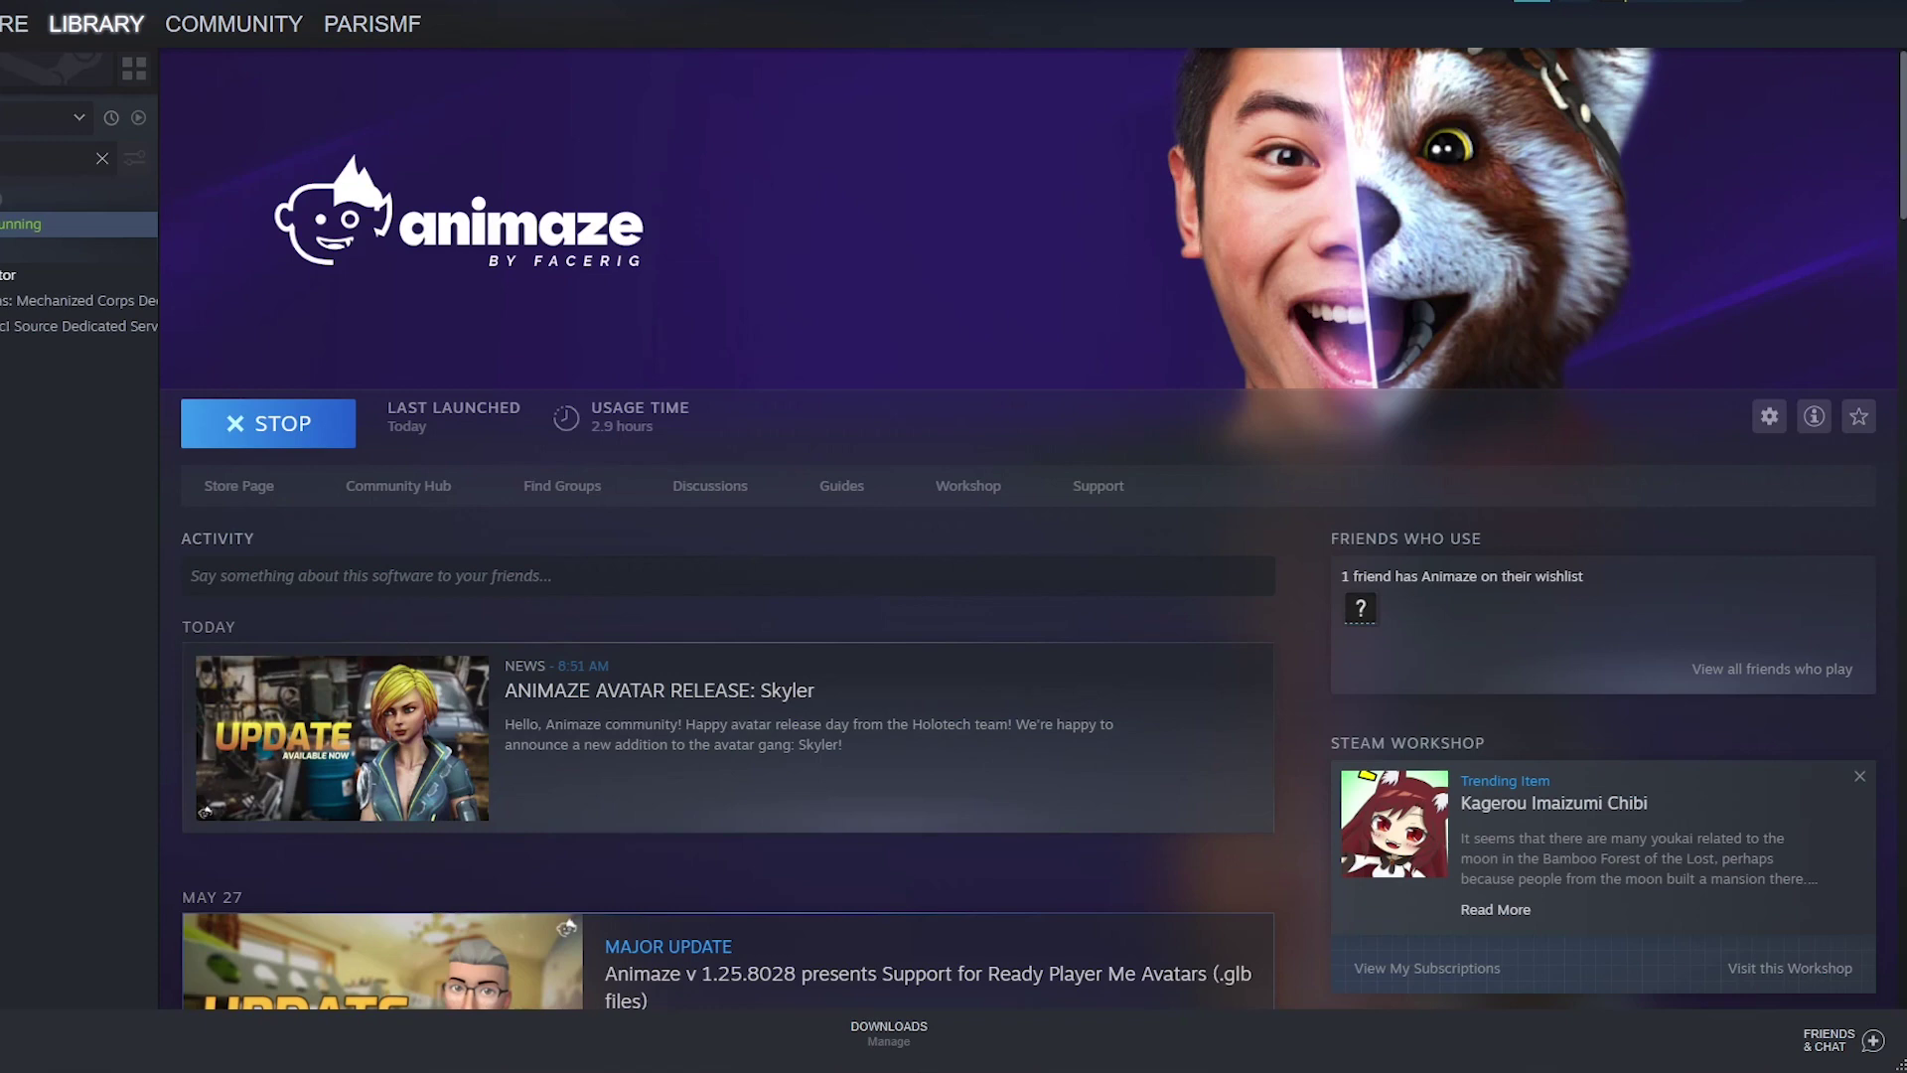
# - Bring the running Animaze window in front of the Steam library
pyautogui.moveTo(1087, 1068)
pyautogui.click(1083, 998)
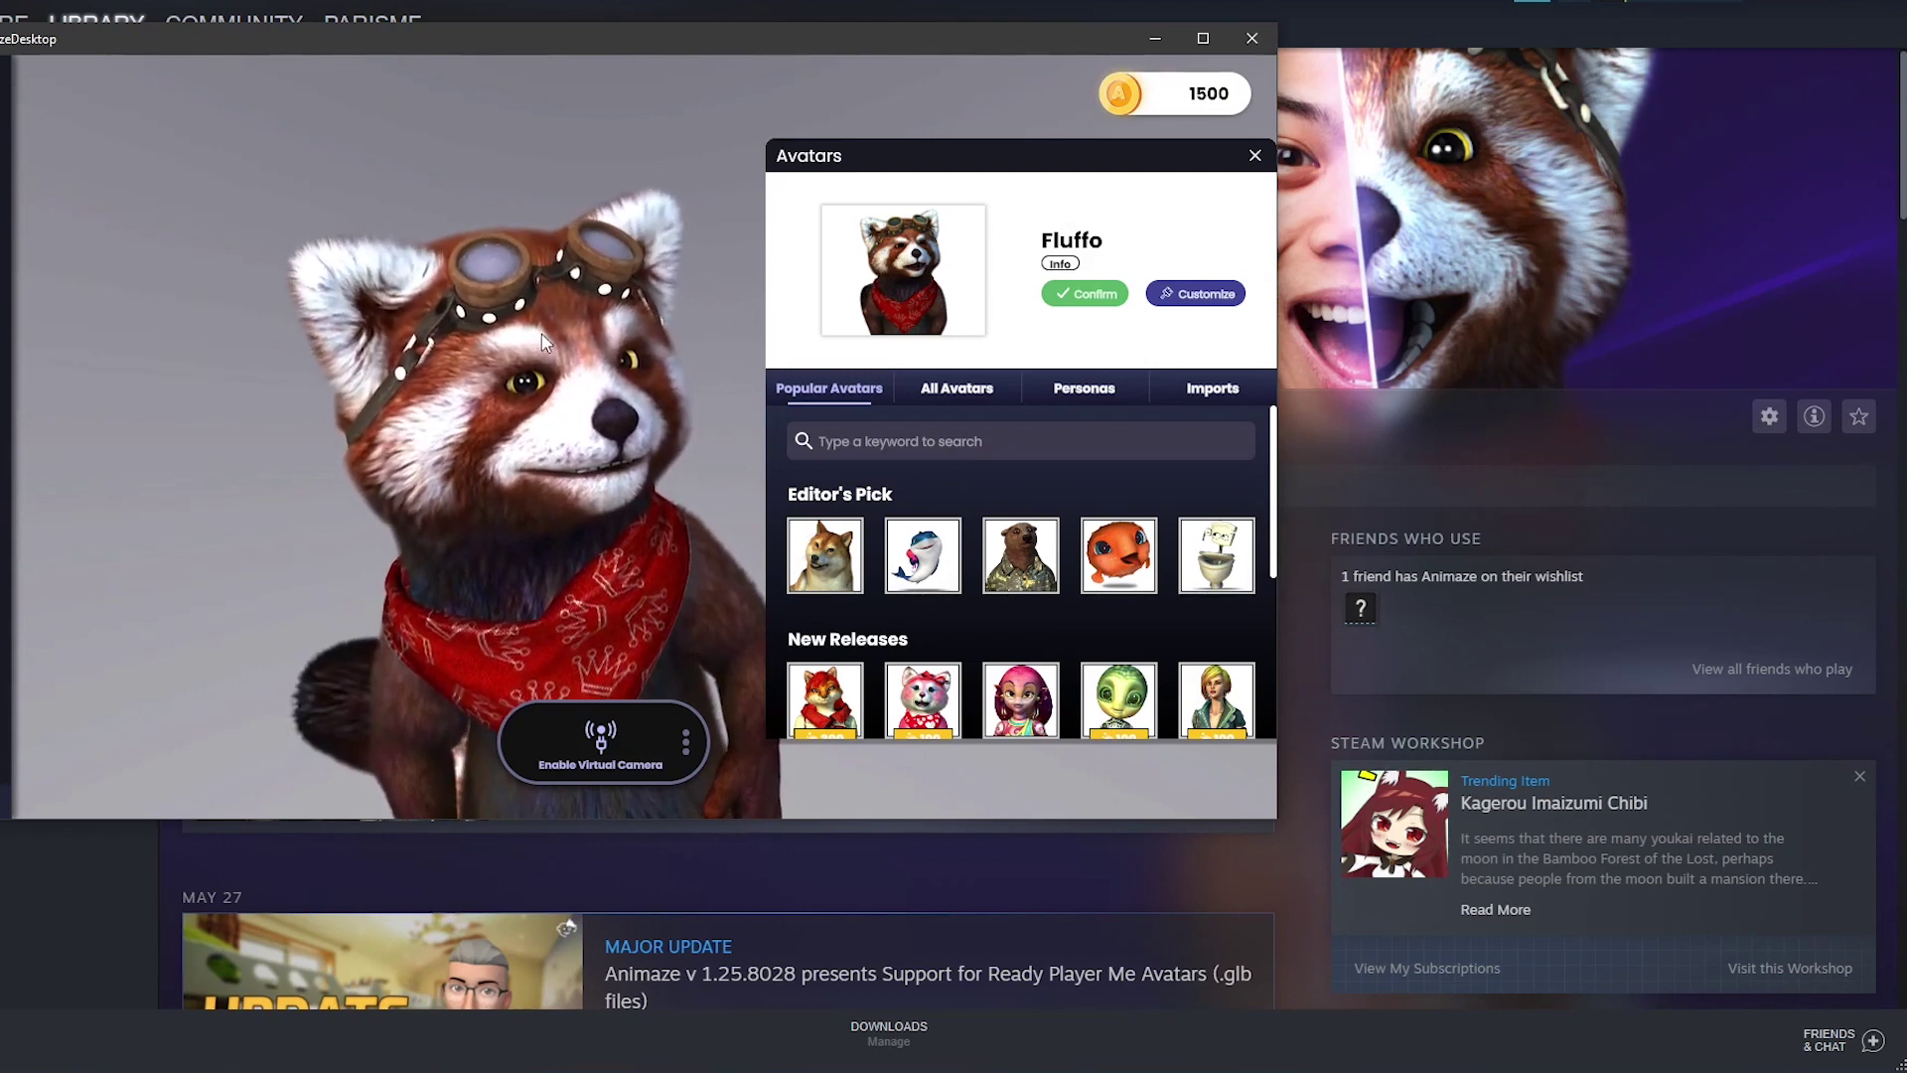
# - Import the bundled .avatar file from the avatar's Resources folder as a custom avatar
pyautogui.click(1209, 390)
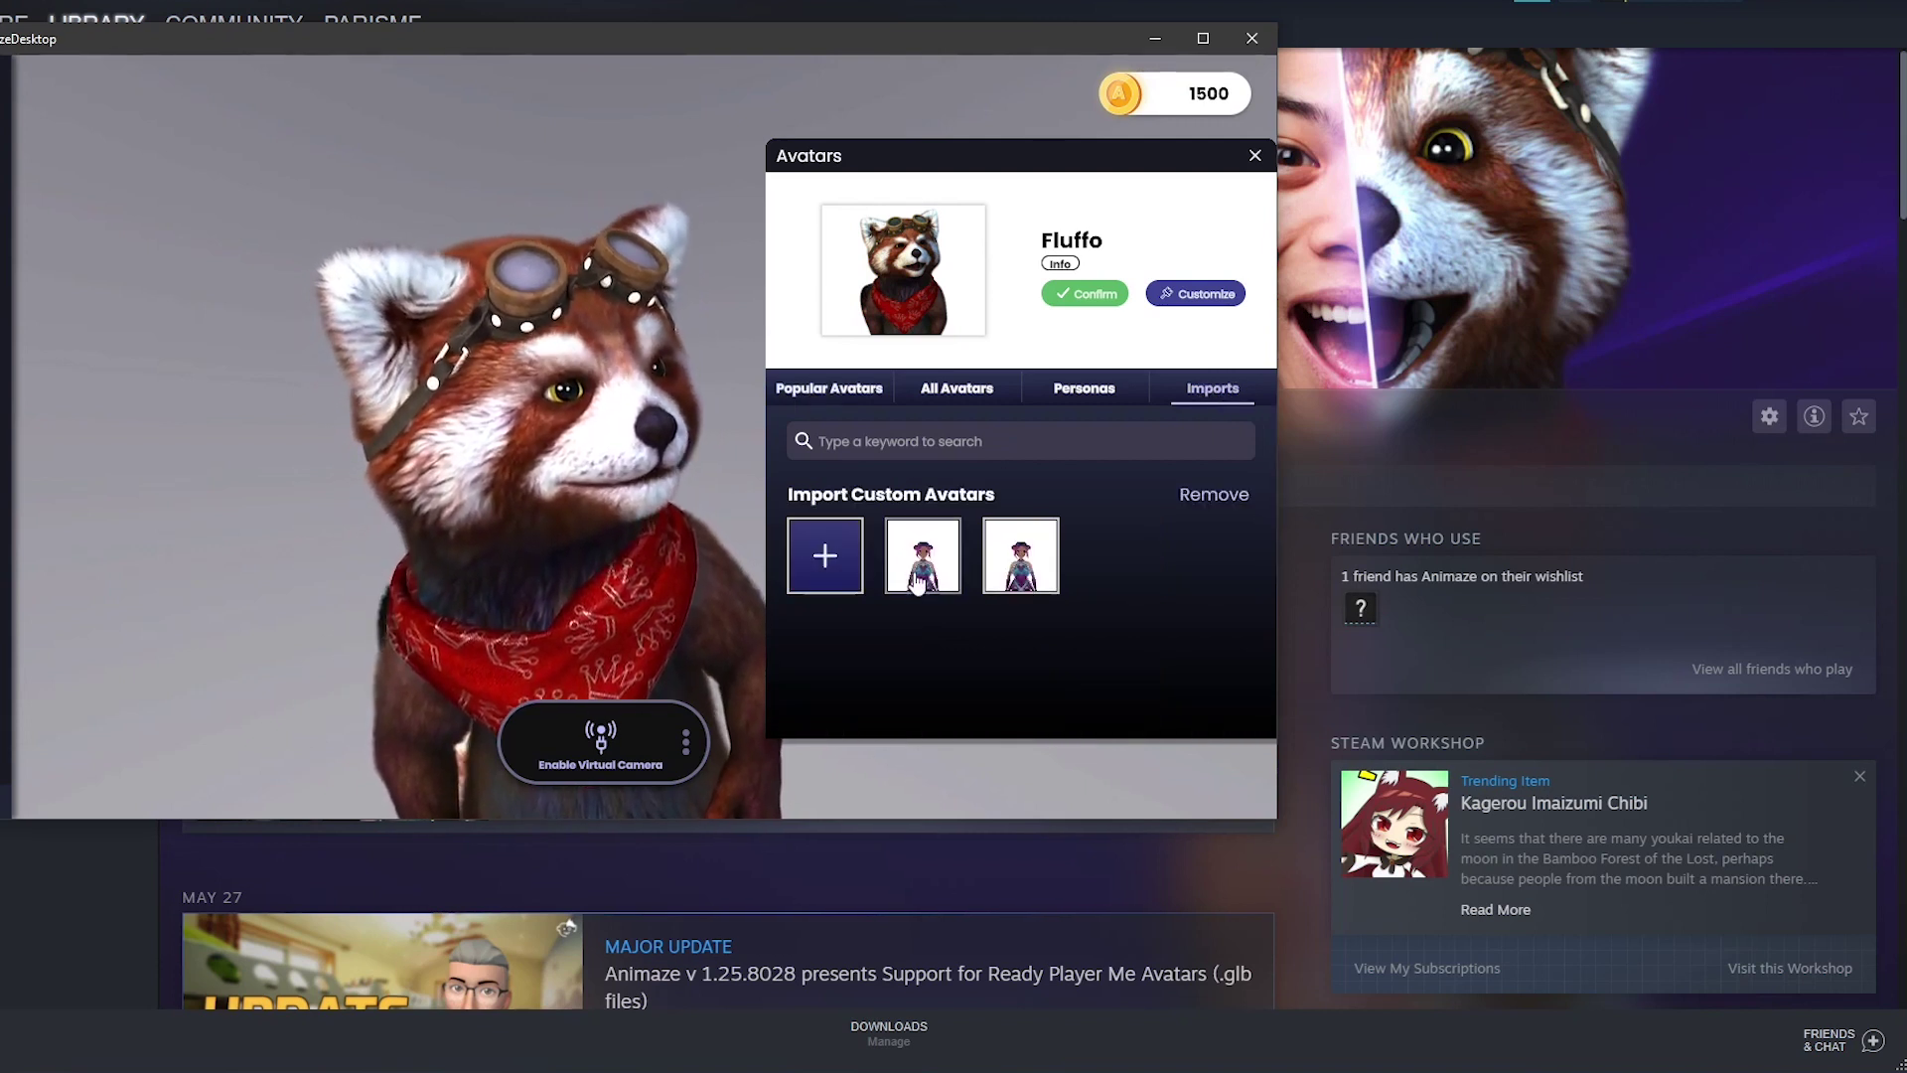
pyautogui.click(829, 558)
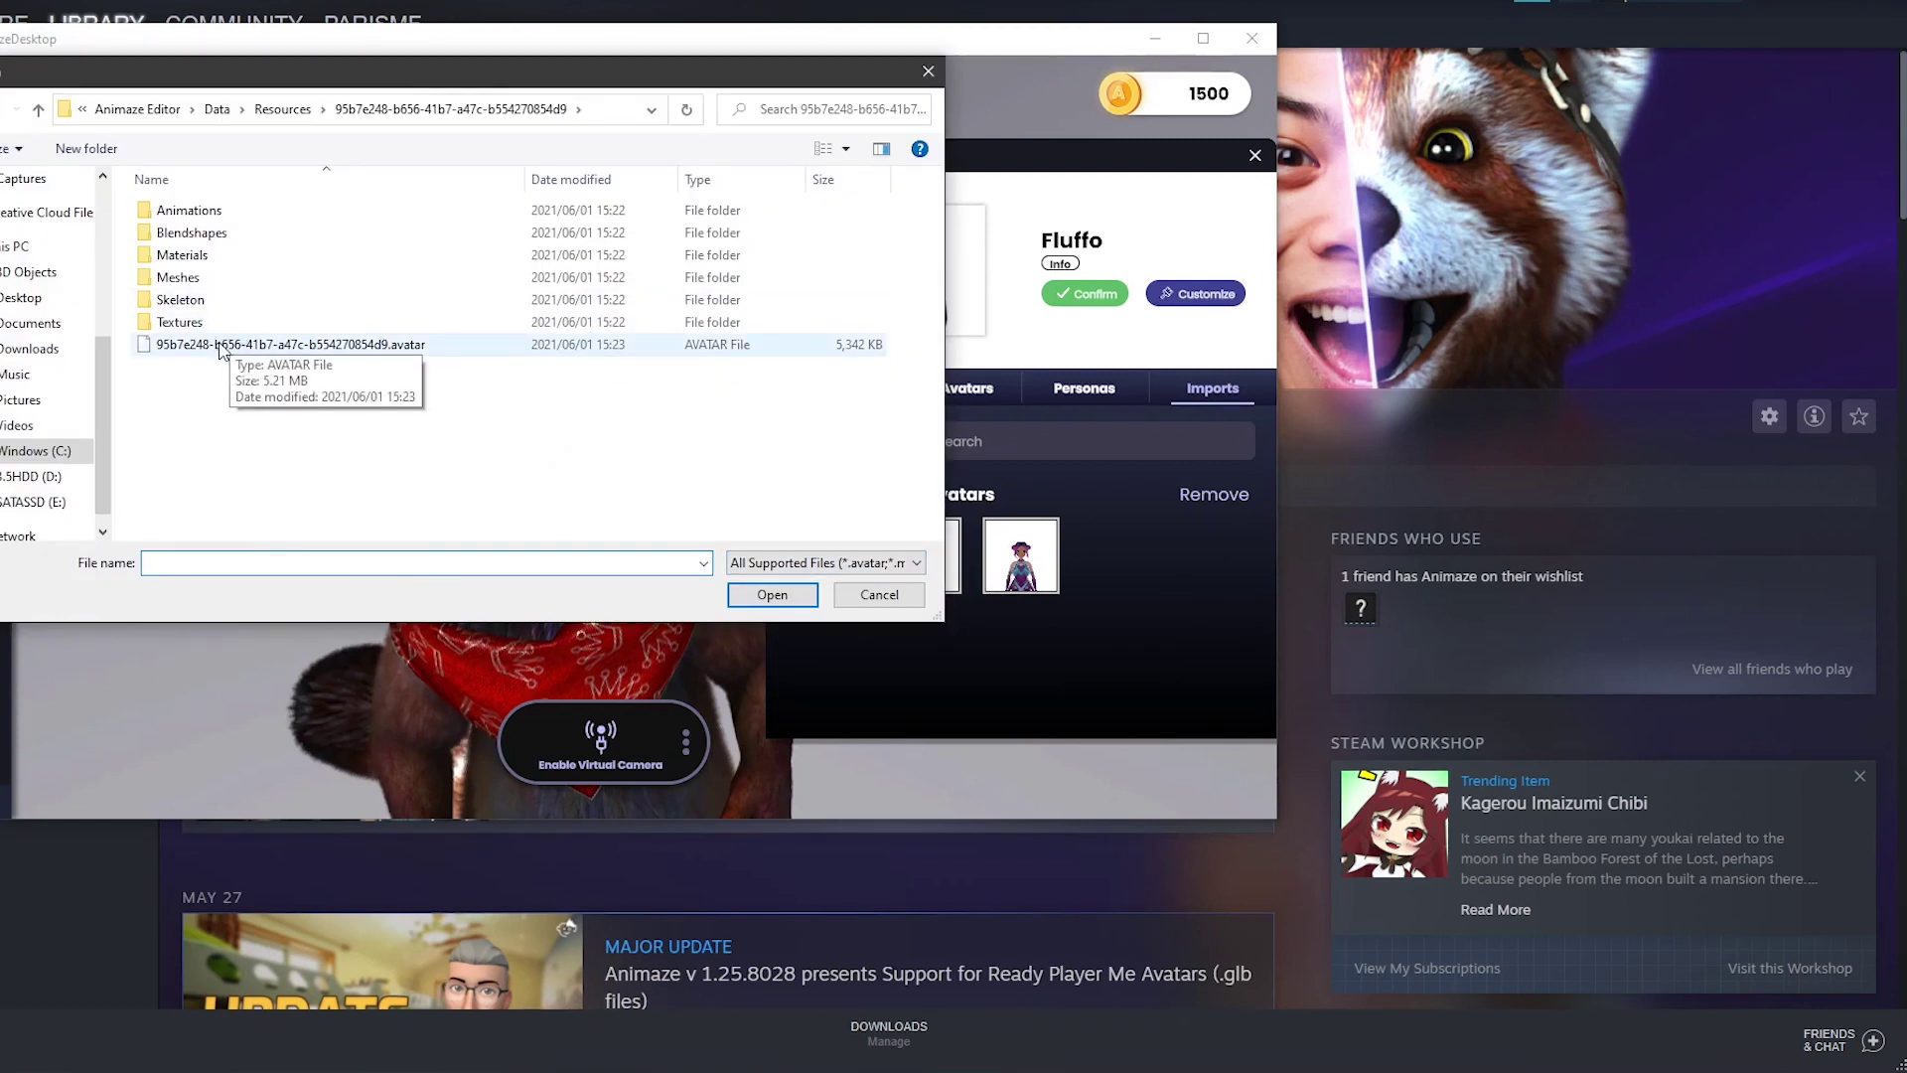
pyautogui.click(221, 346)
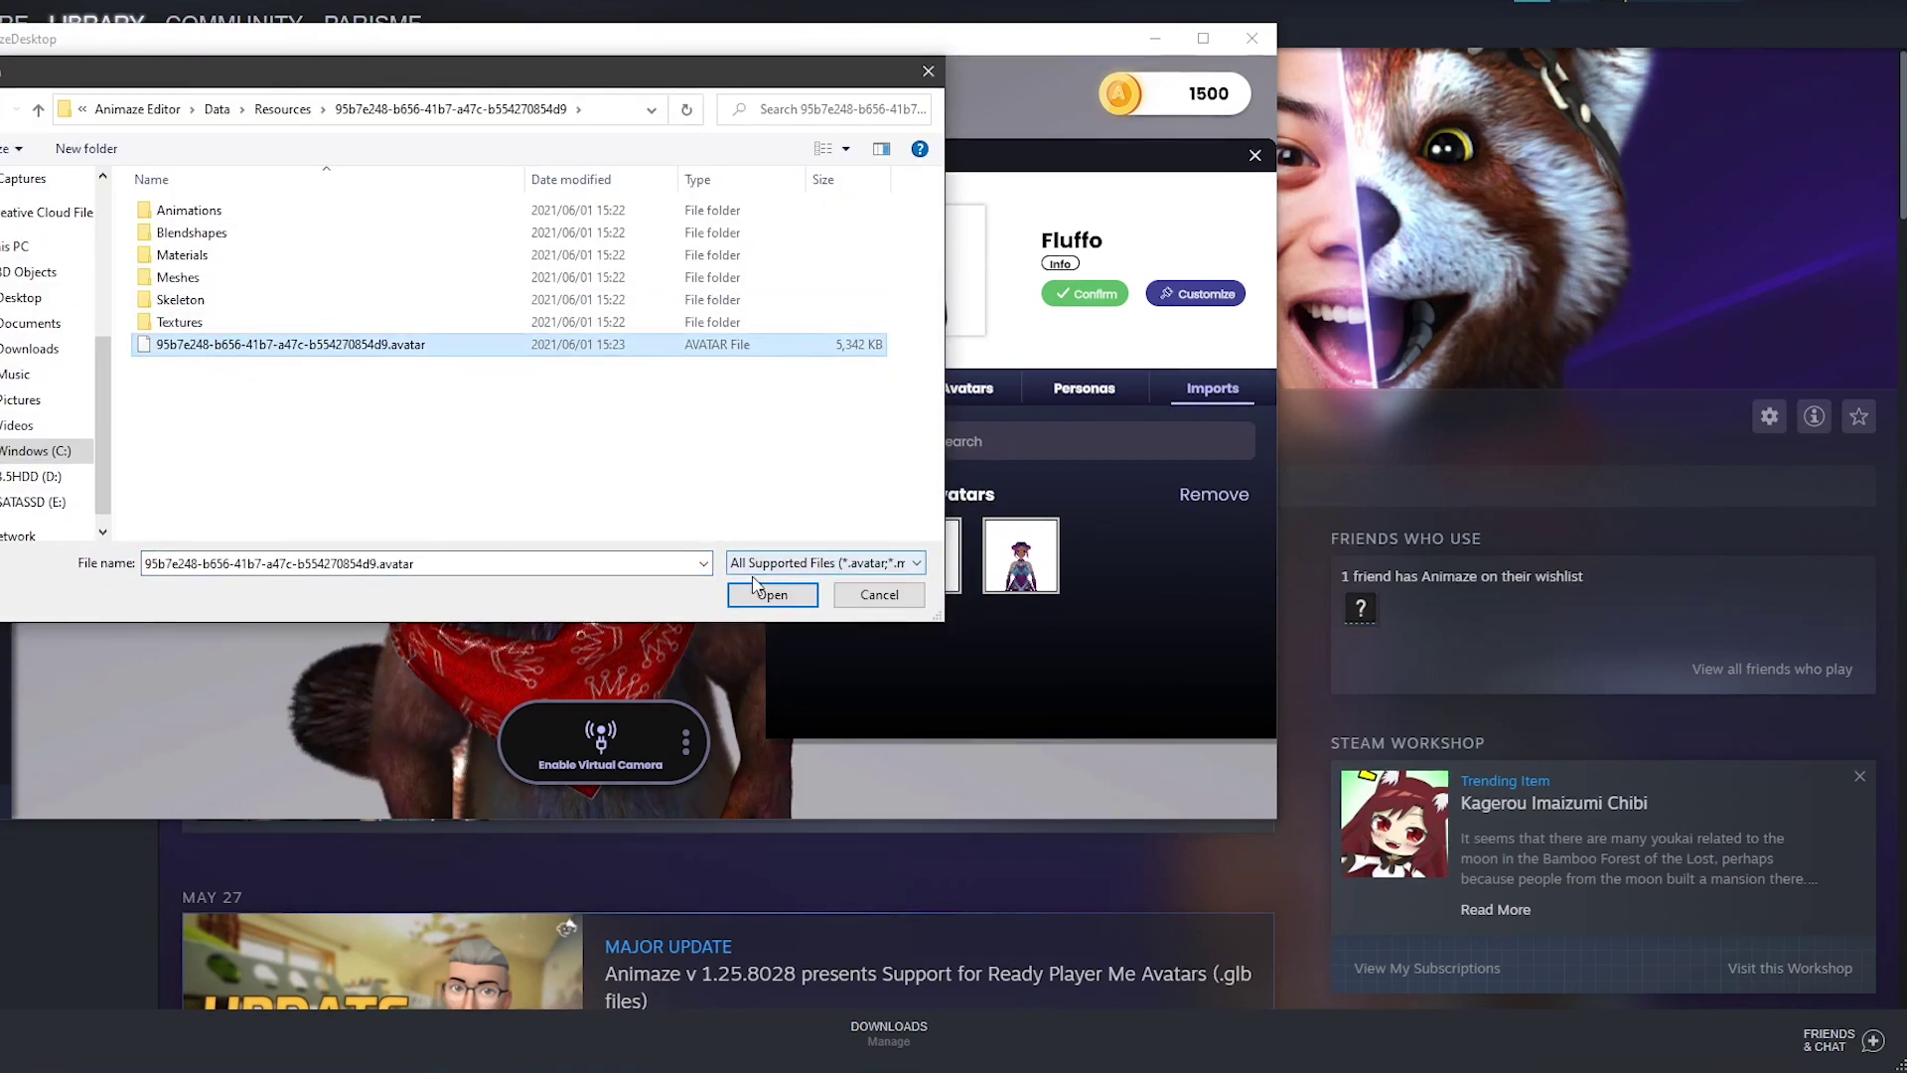
pyautogui.click(772, 595)
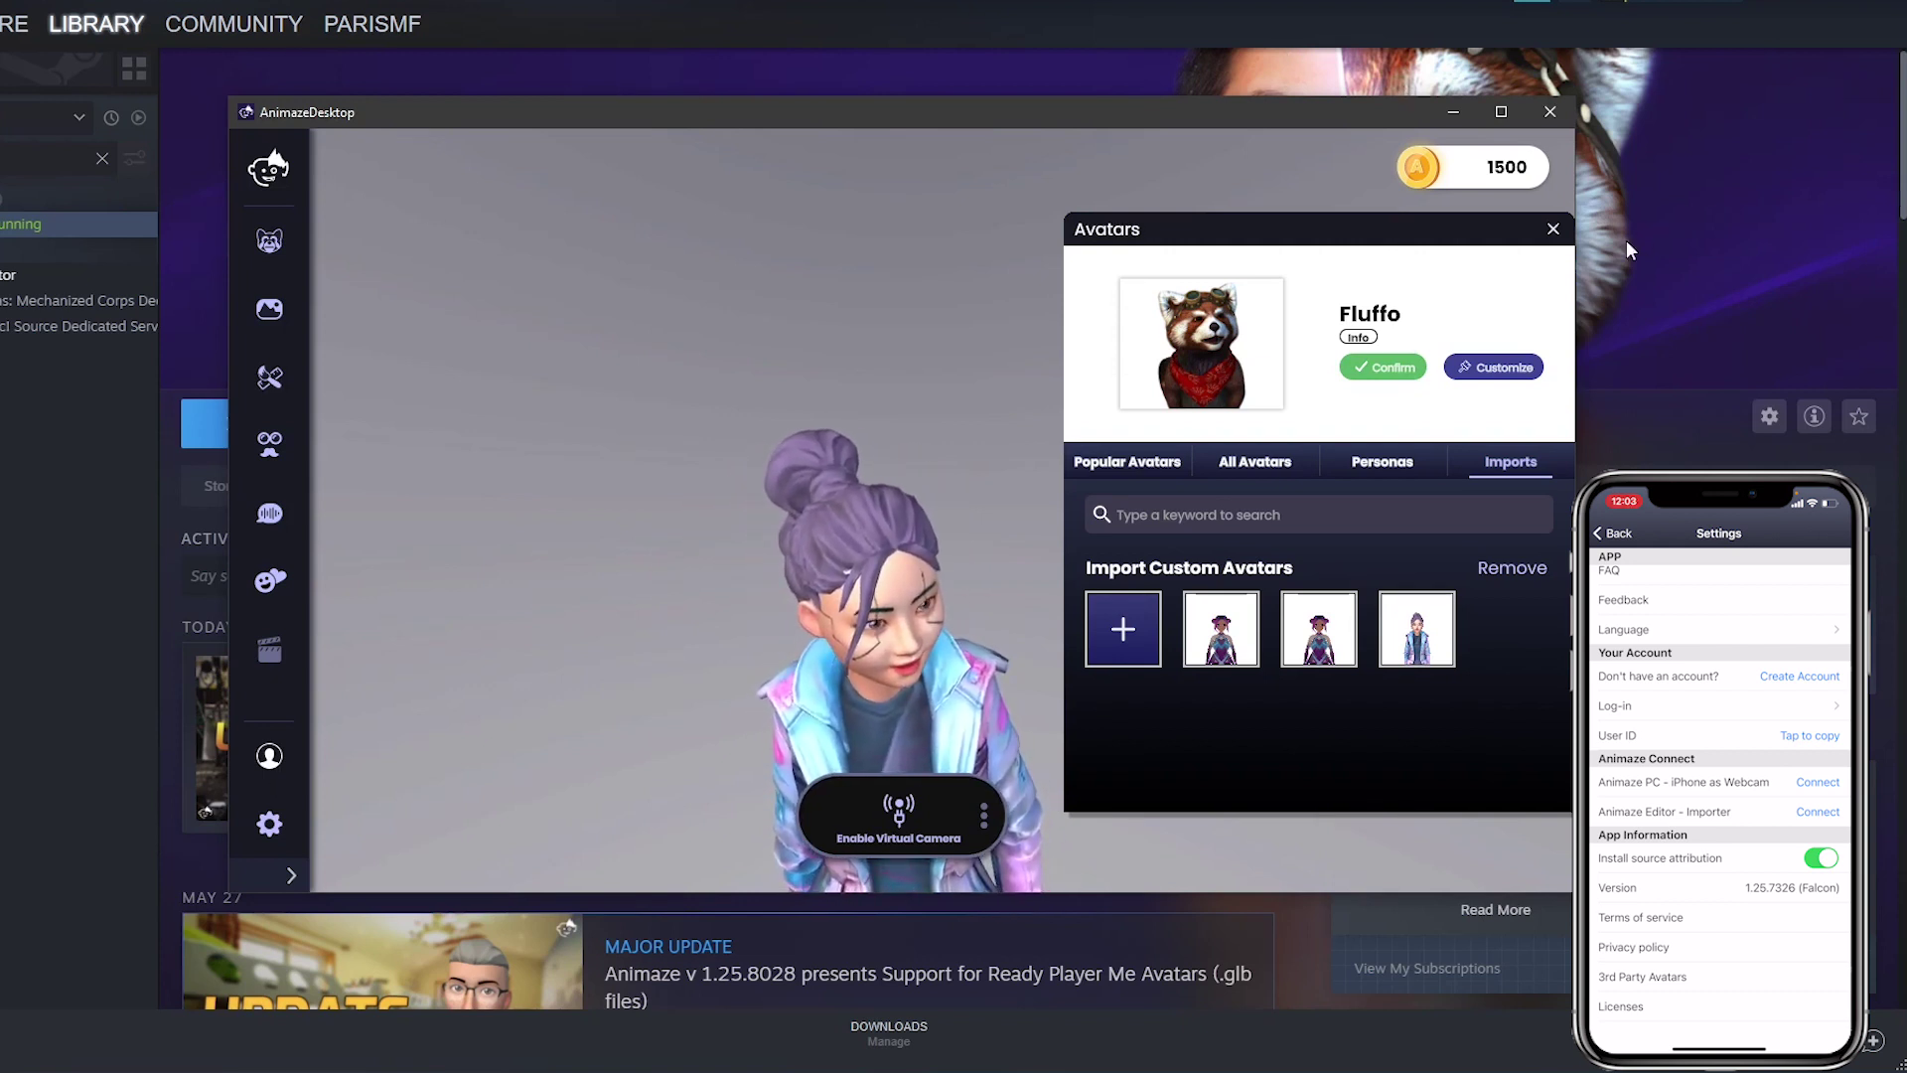
# - Close the Avatars panel and start an iPhone Tracking connection, displaying its QR code for the phone
pyautogui.click(1556, 230)
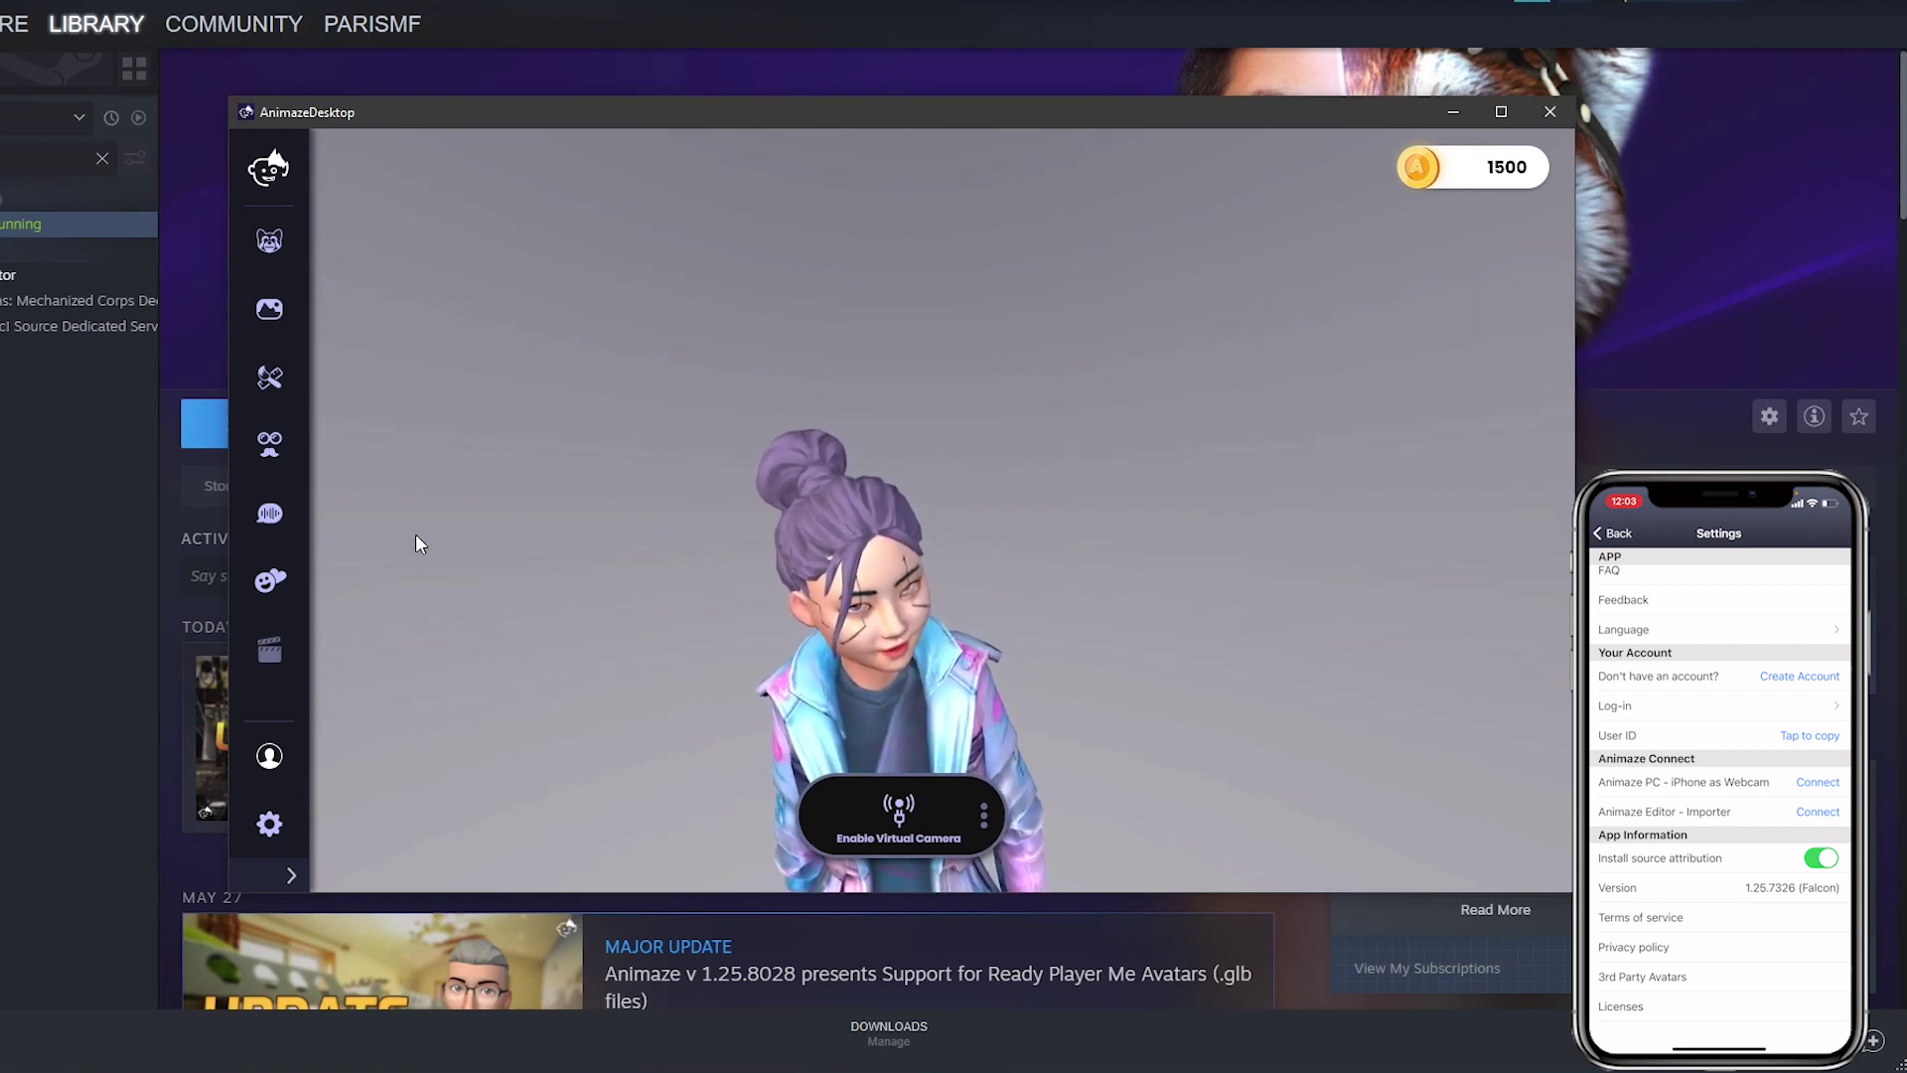
pyautogui.click(269, 757)
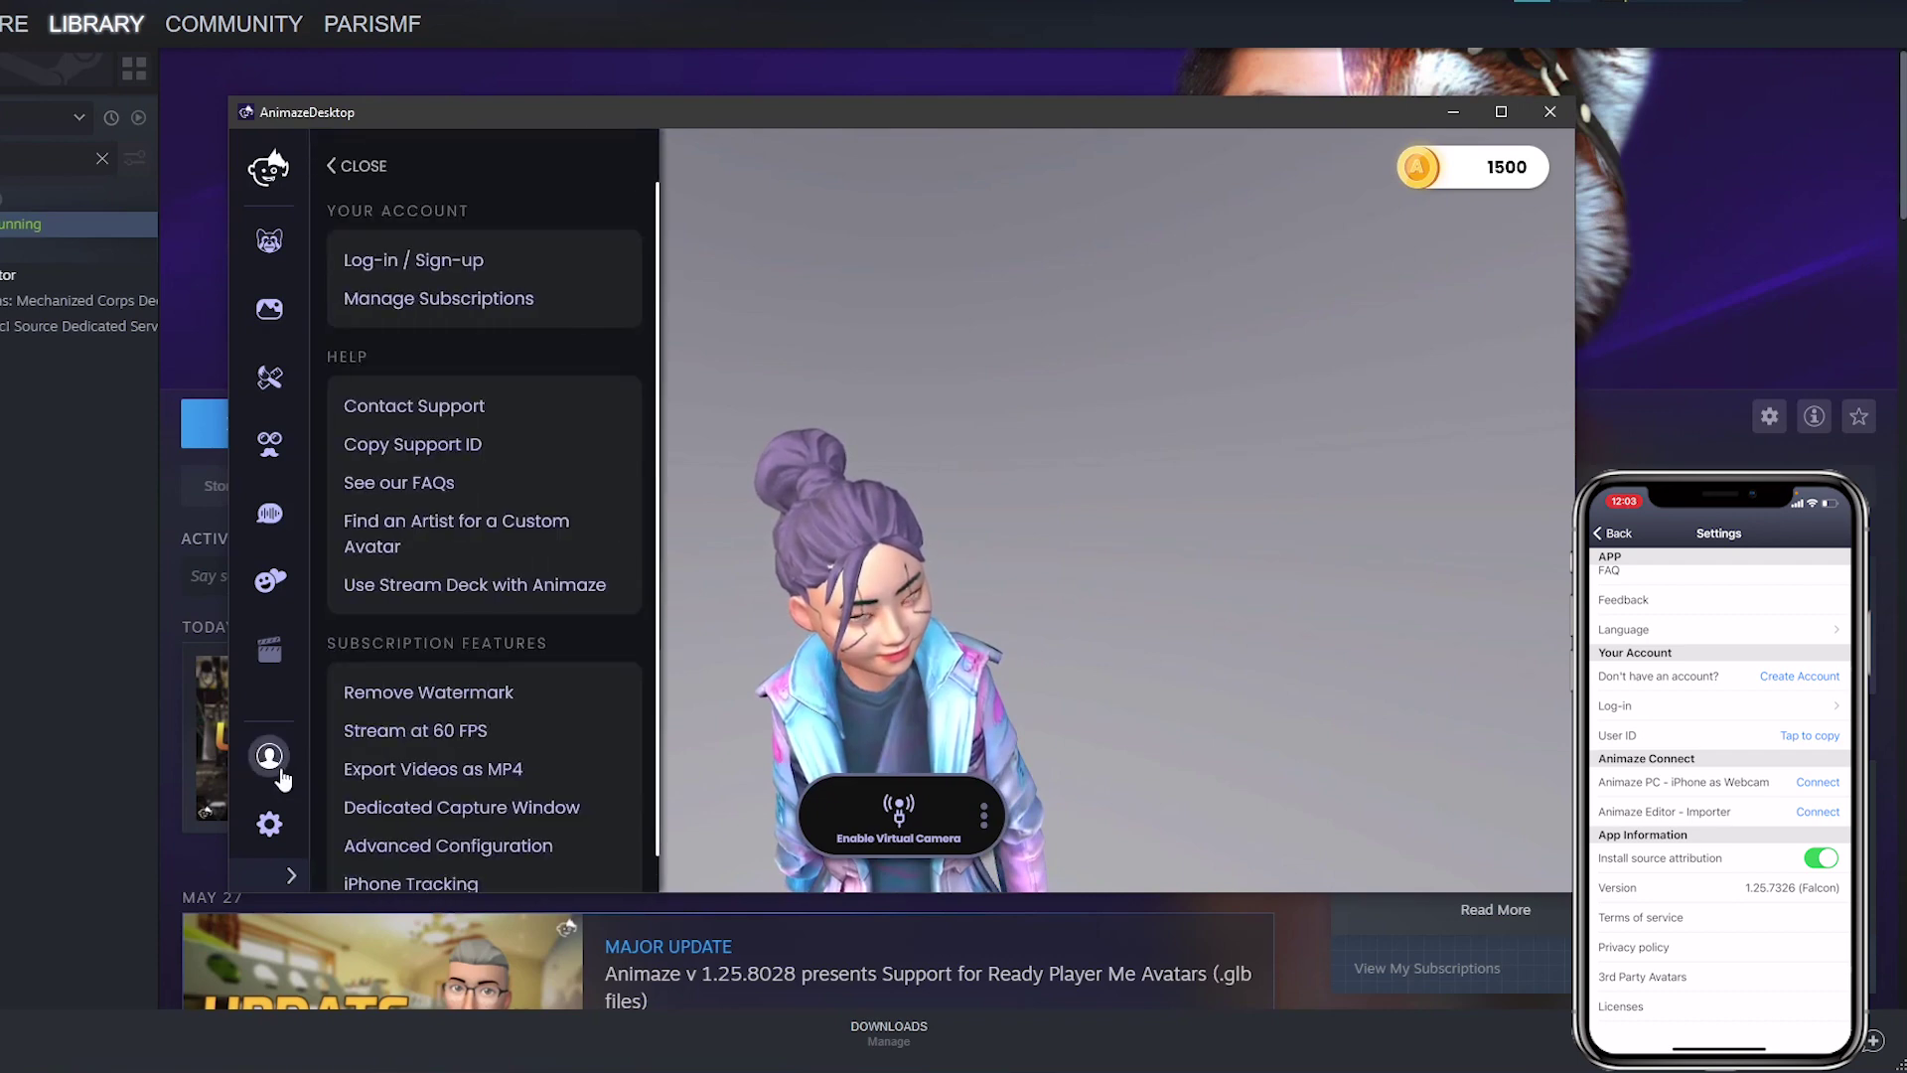
pyautogui.click(426, 884)
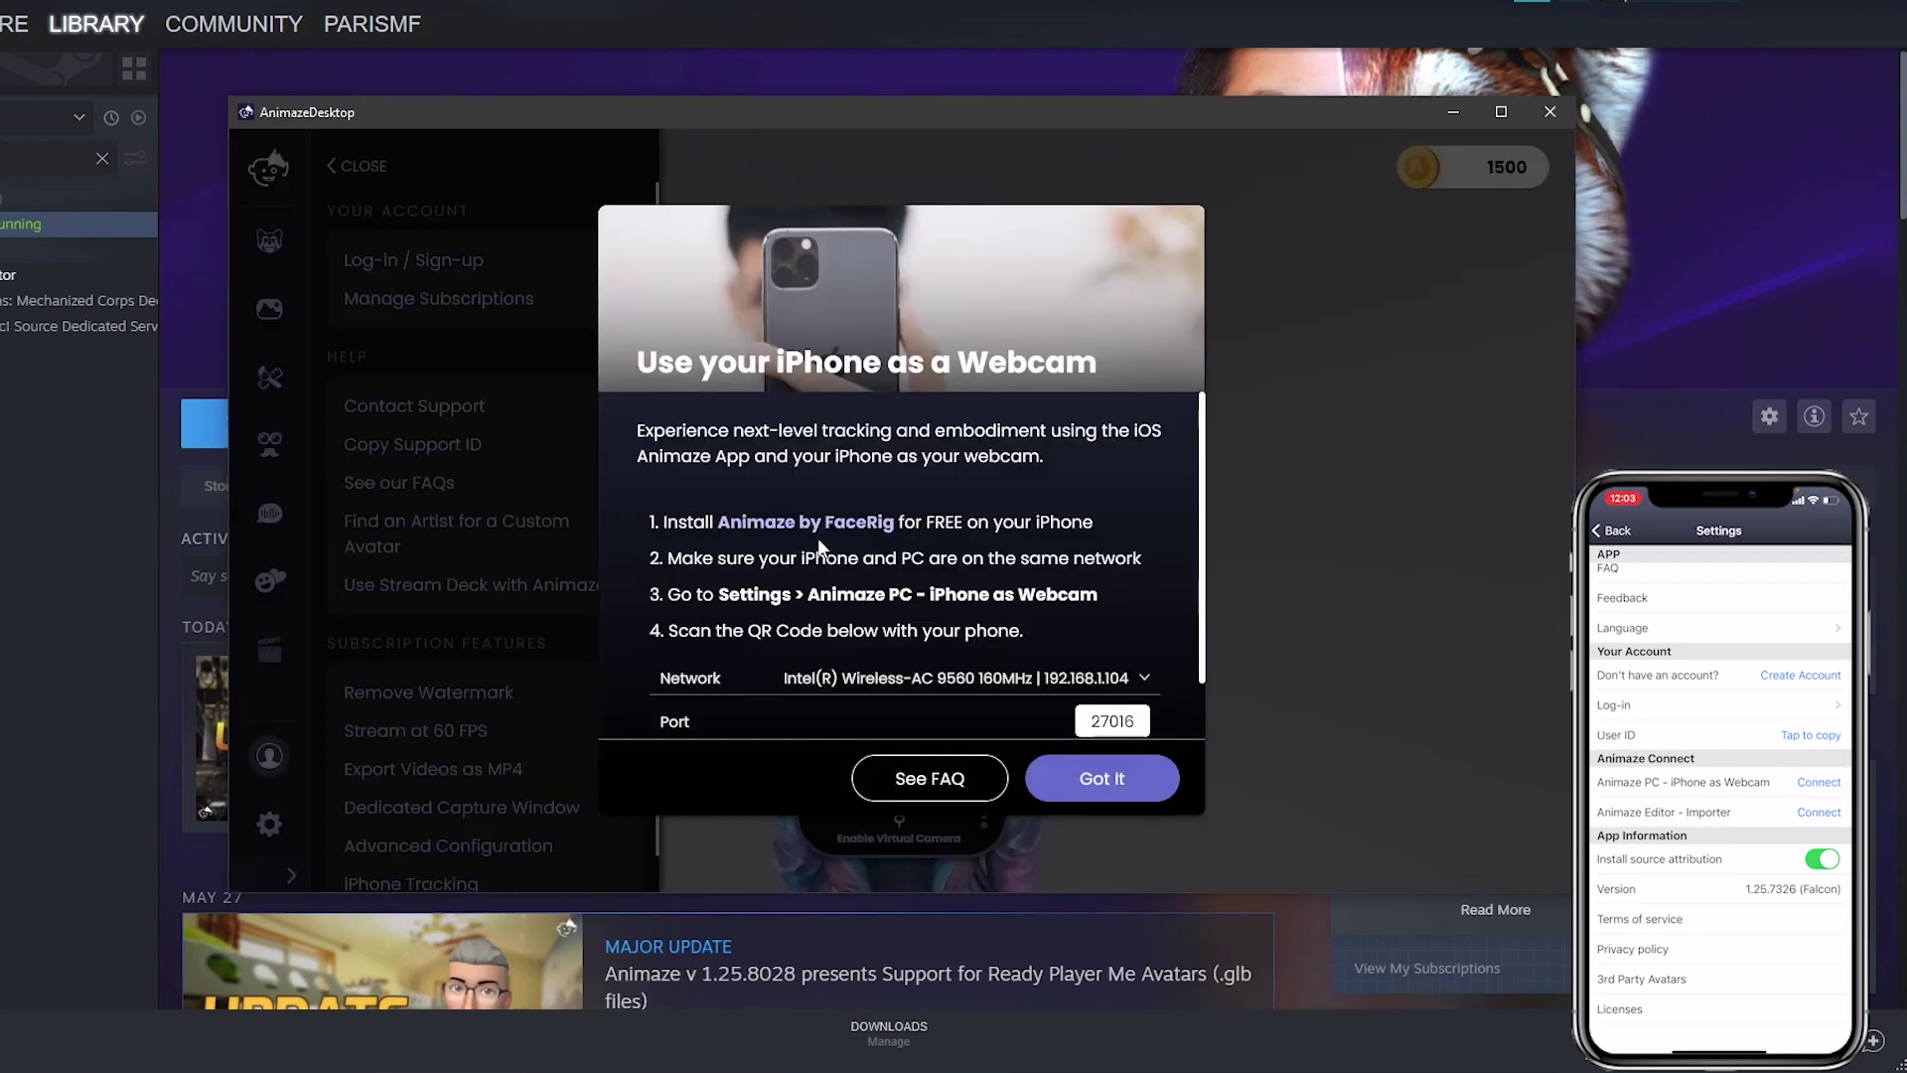
pyautogui.scroll(-1, 819, 541)
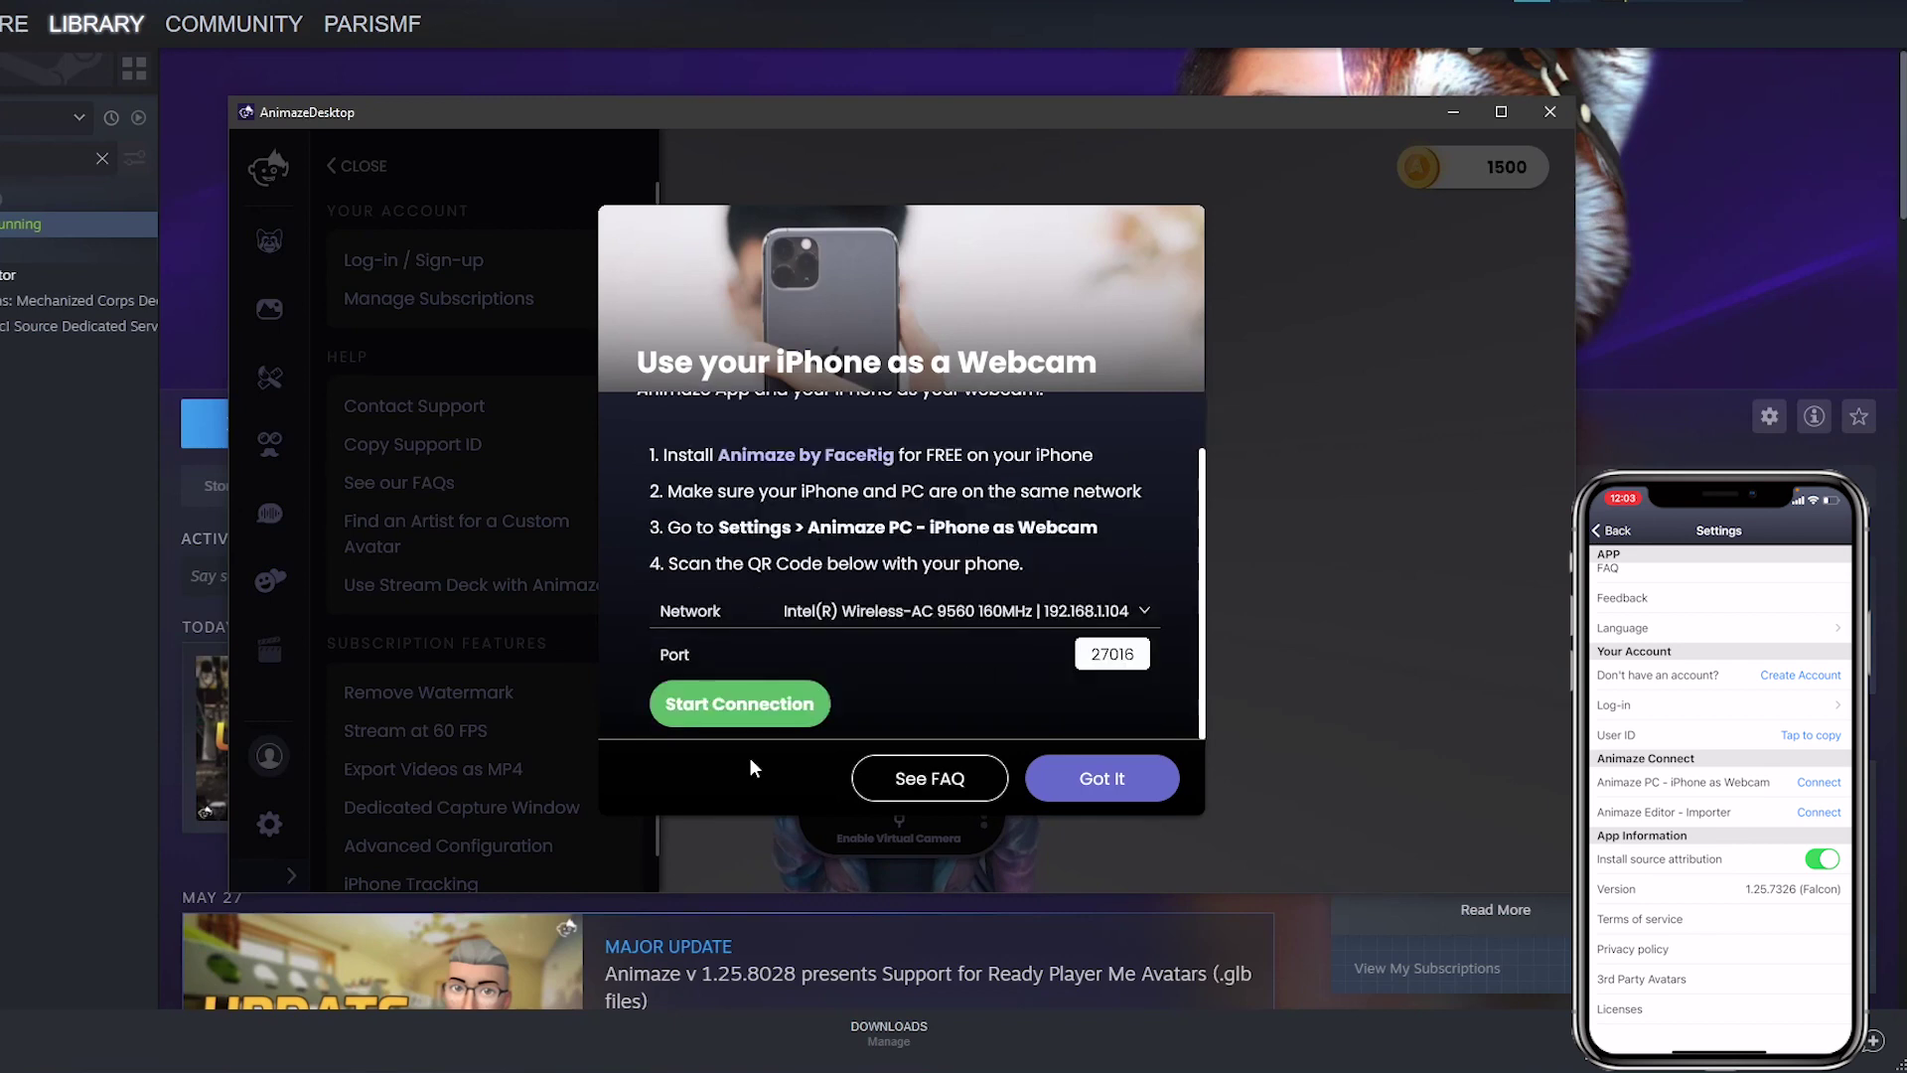
pyautogui.click(740, 705)
pyautogui.scroll(-2, 843, 629)
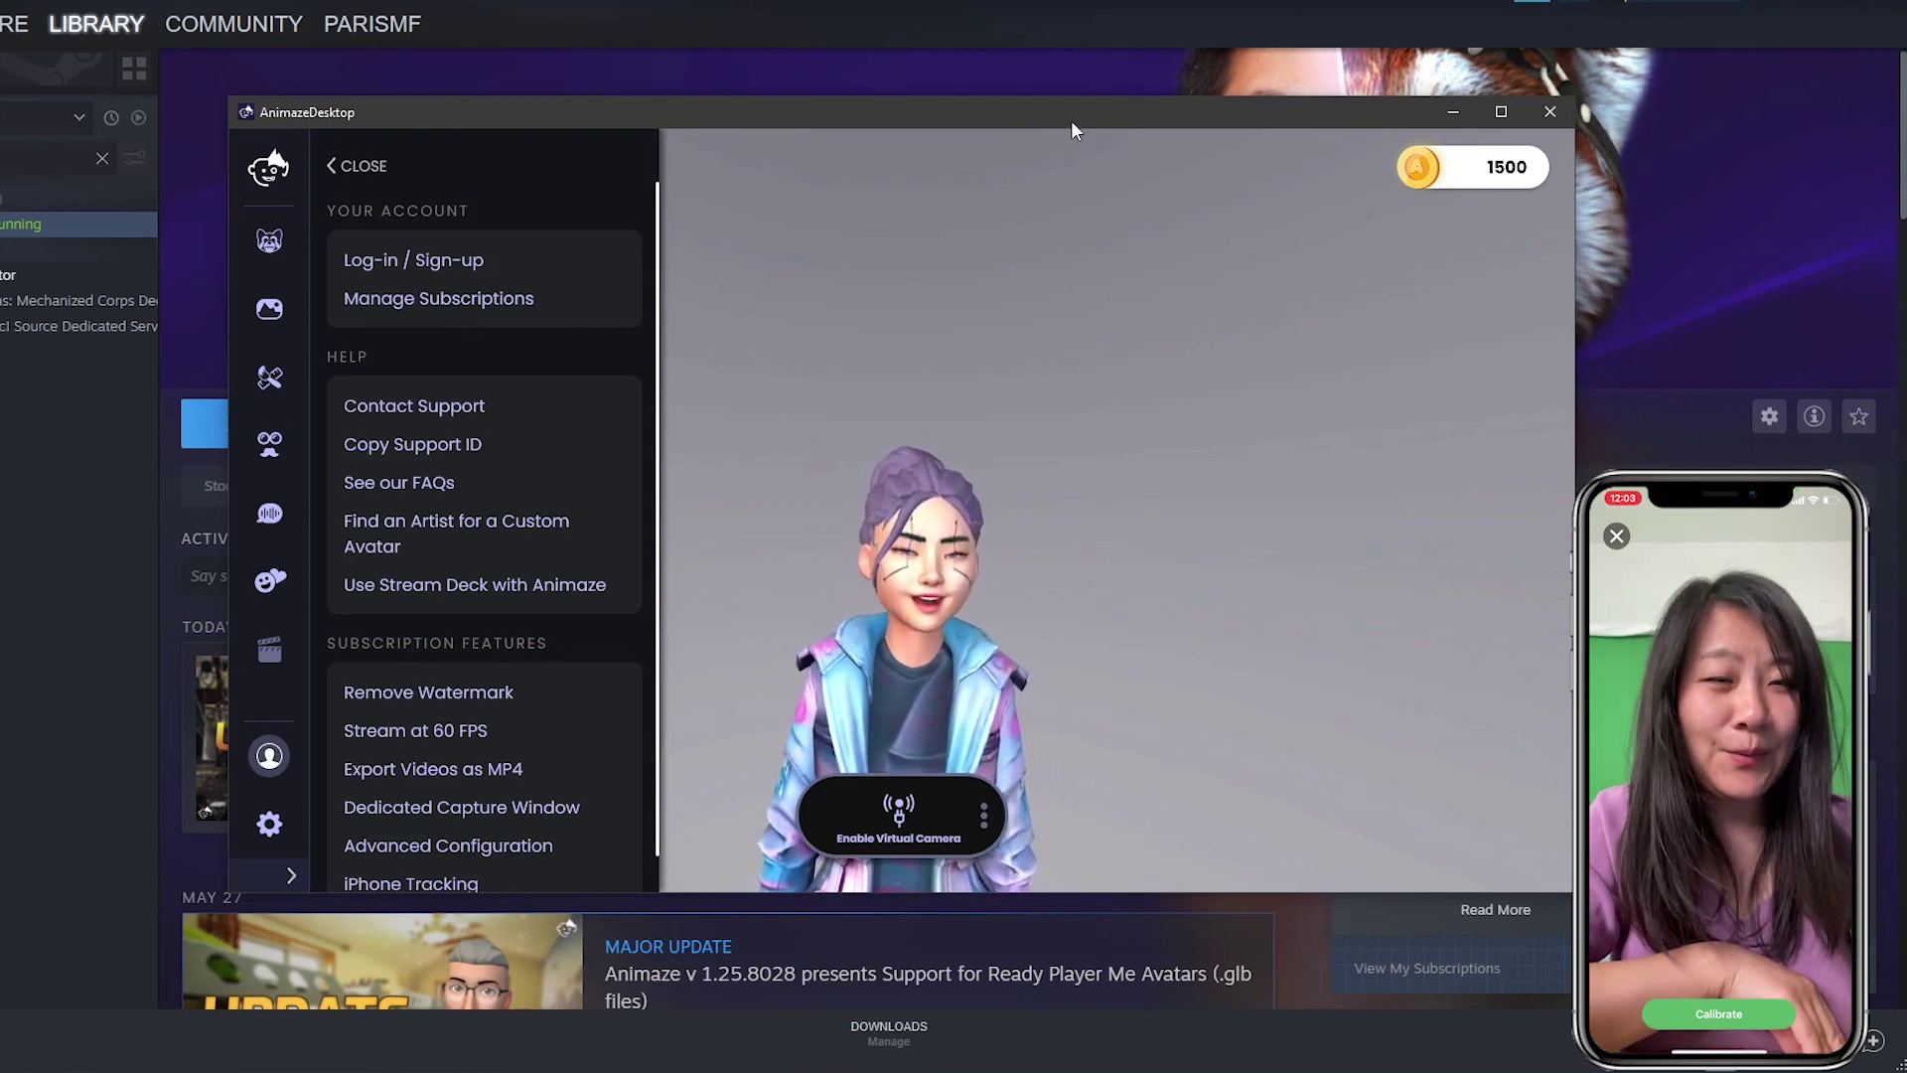
# - Shift the Animaze window left and zoom in and out on the face-tracked avatar
pyautogui.moveTo(1070, 121); pyautogui.dragTo(780, 113)
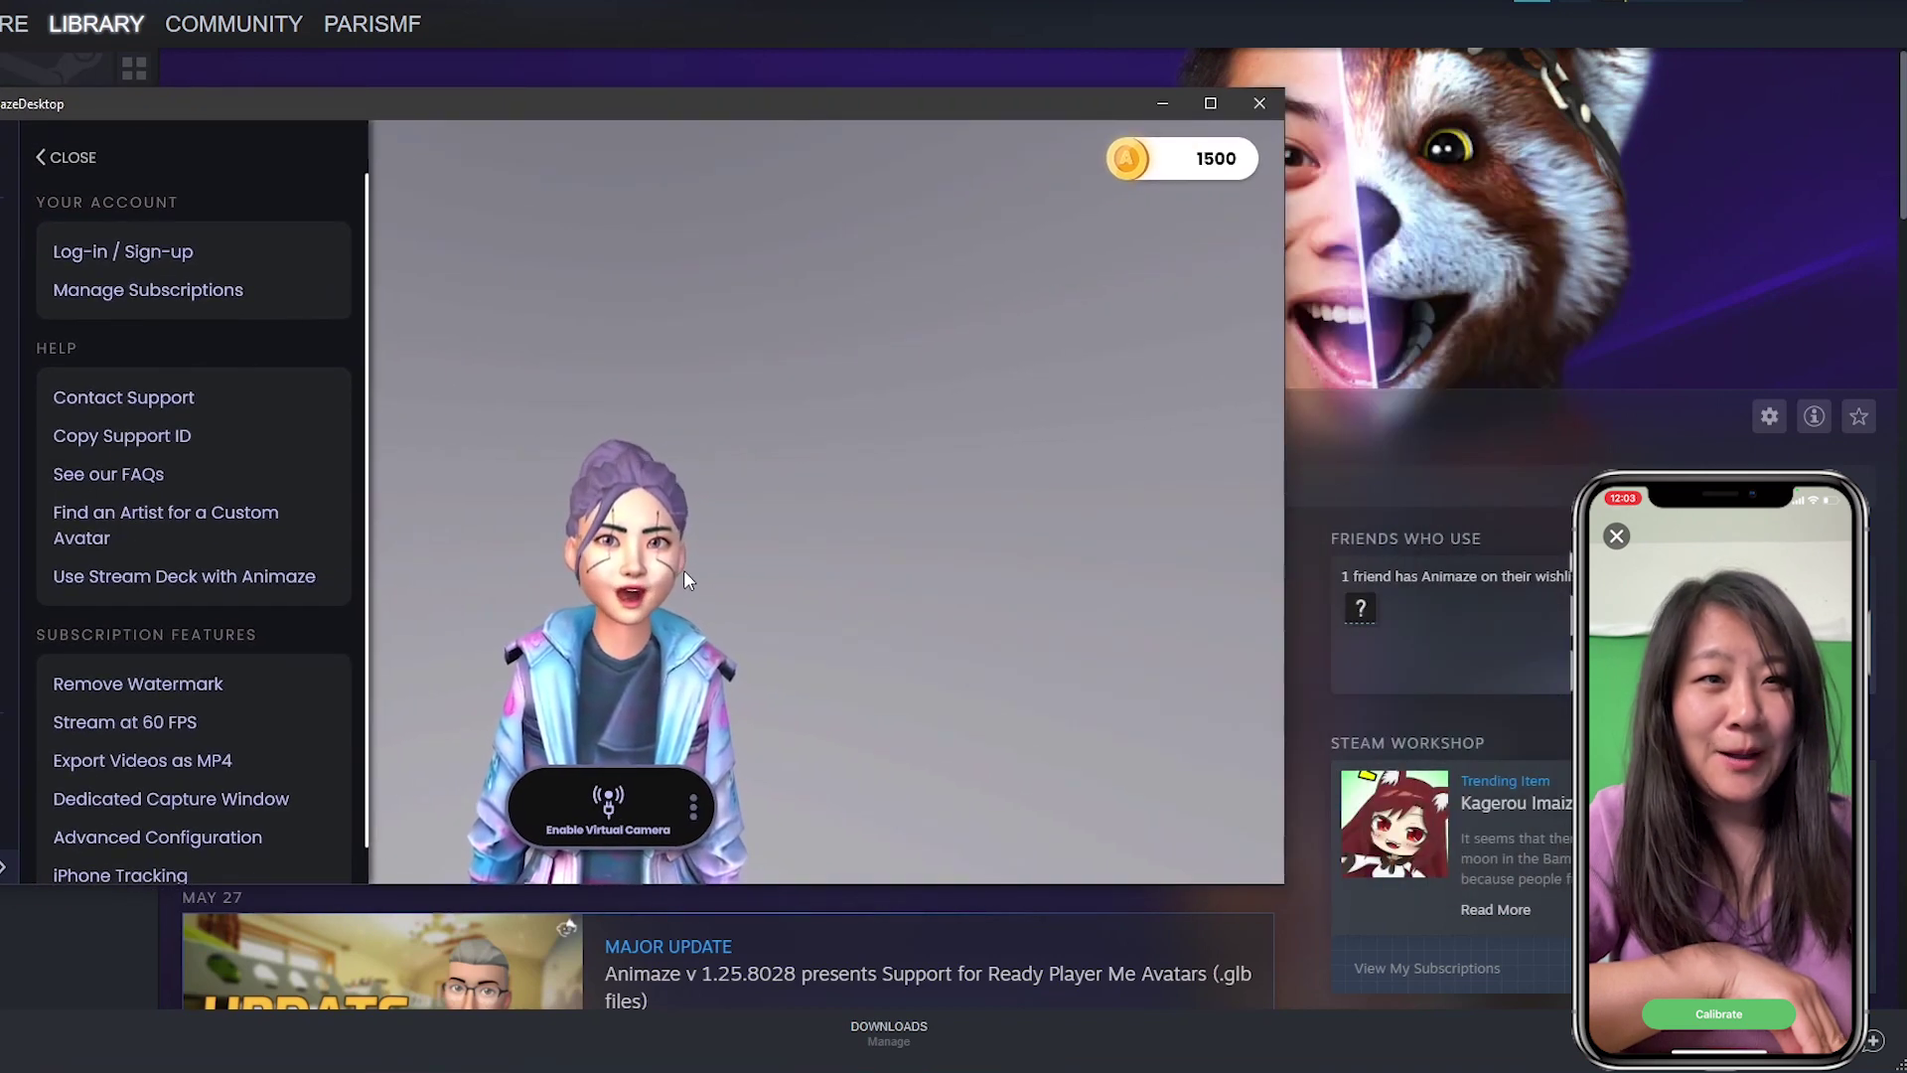
pyautogui.scroll(5, 684, 575)
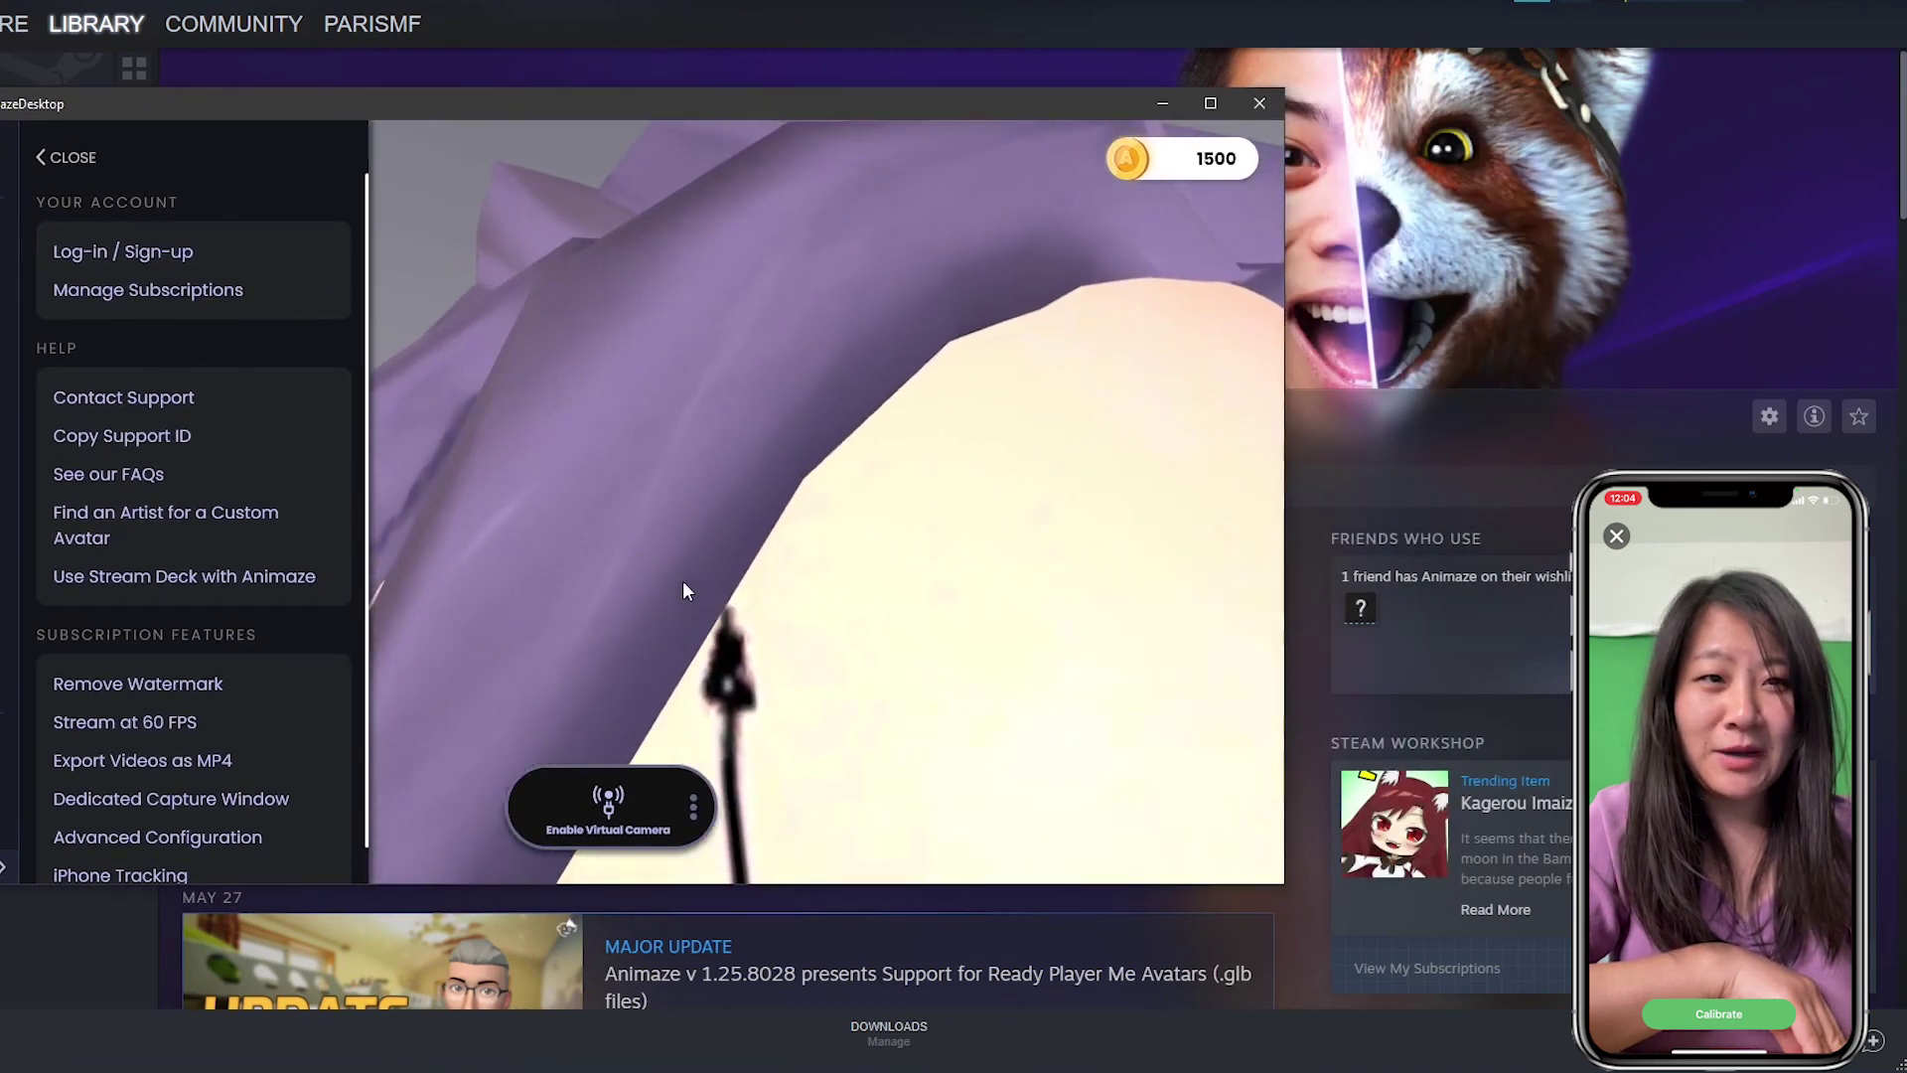
pyautogui.scroll(-5, 684, 586)
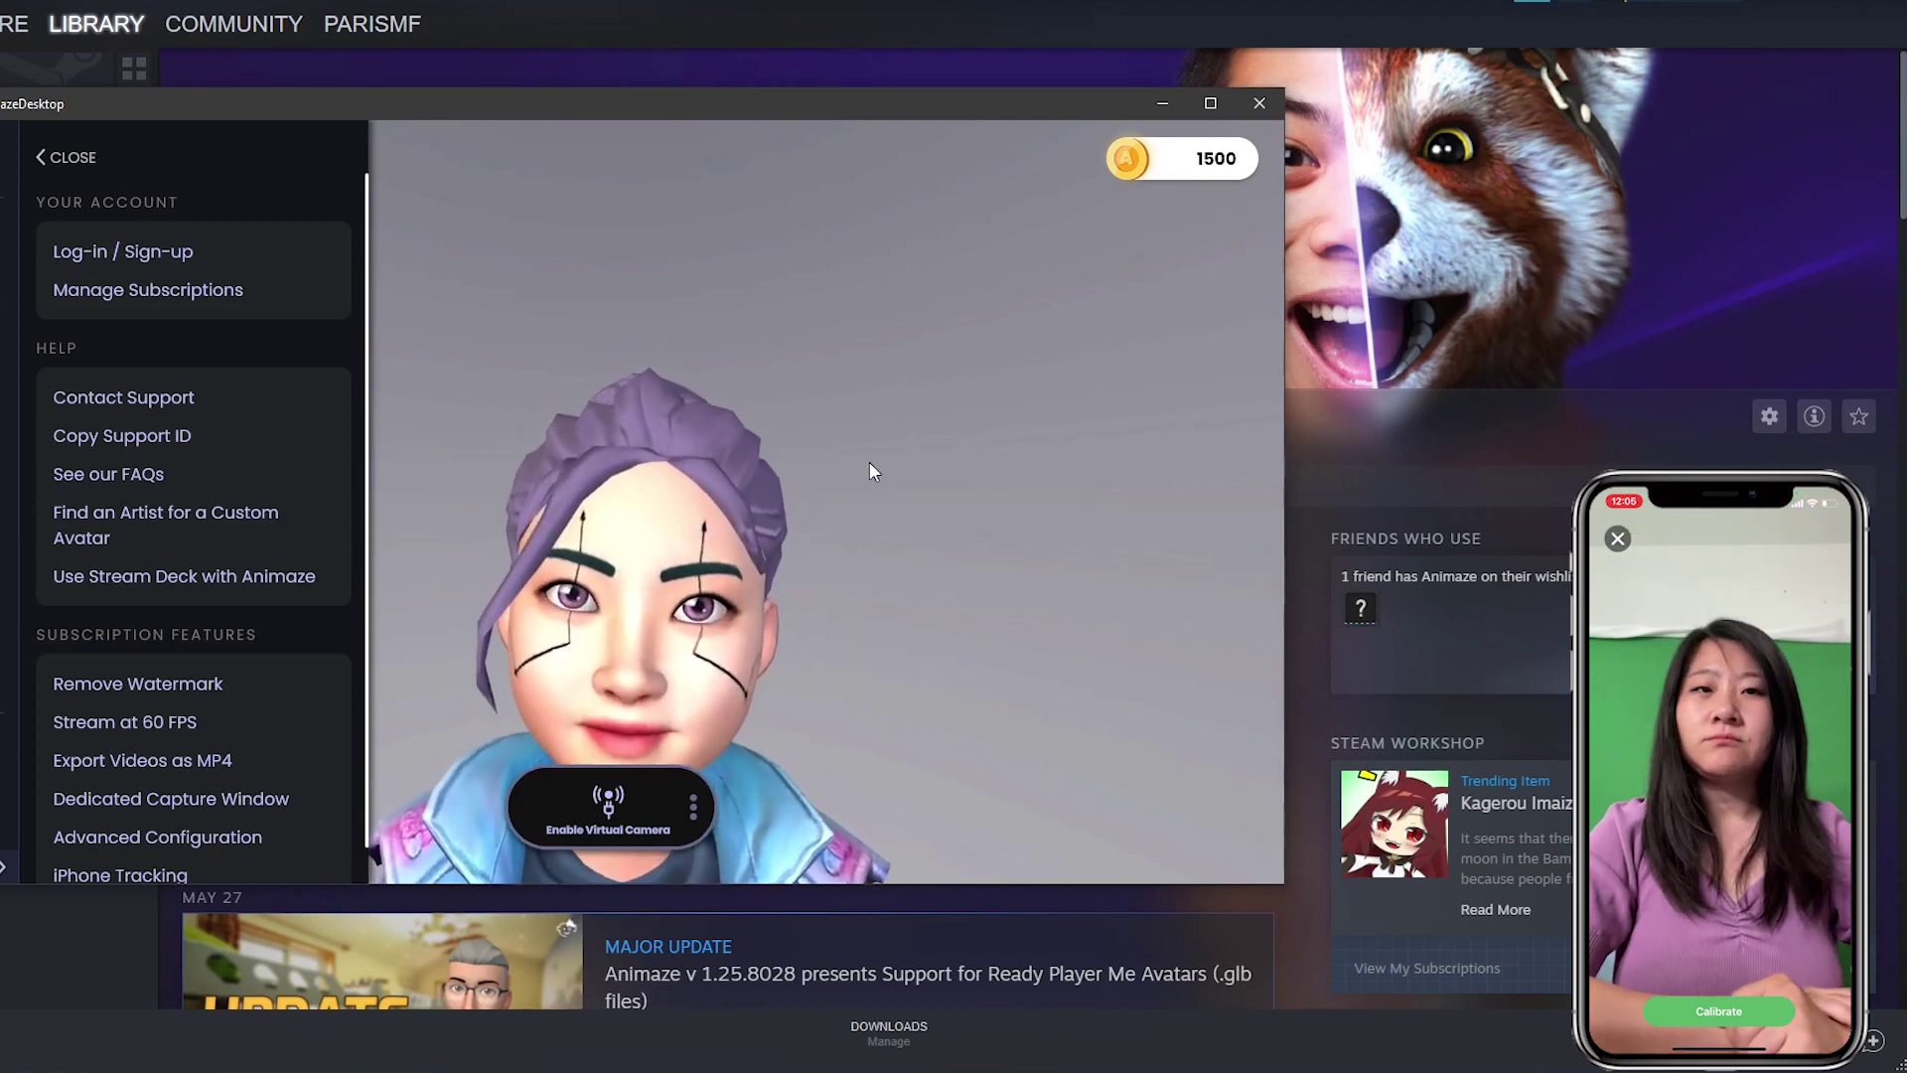
# - Close the account panel, shift the Animaze window up-right, and zoom the viewport to reframe the avatar
pyautogui.click(868, 462)
pyautogui.moveTo(644, 109); pyautogui.dragTo(740, 0)
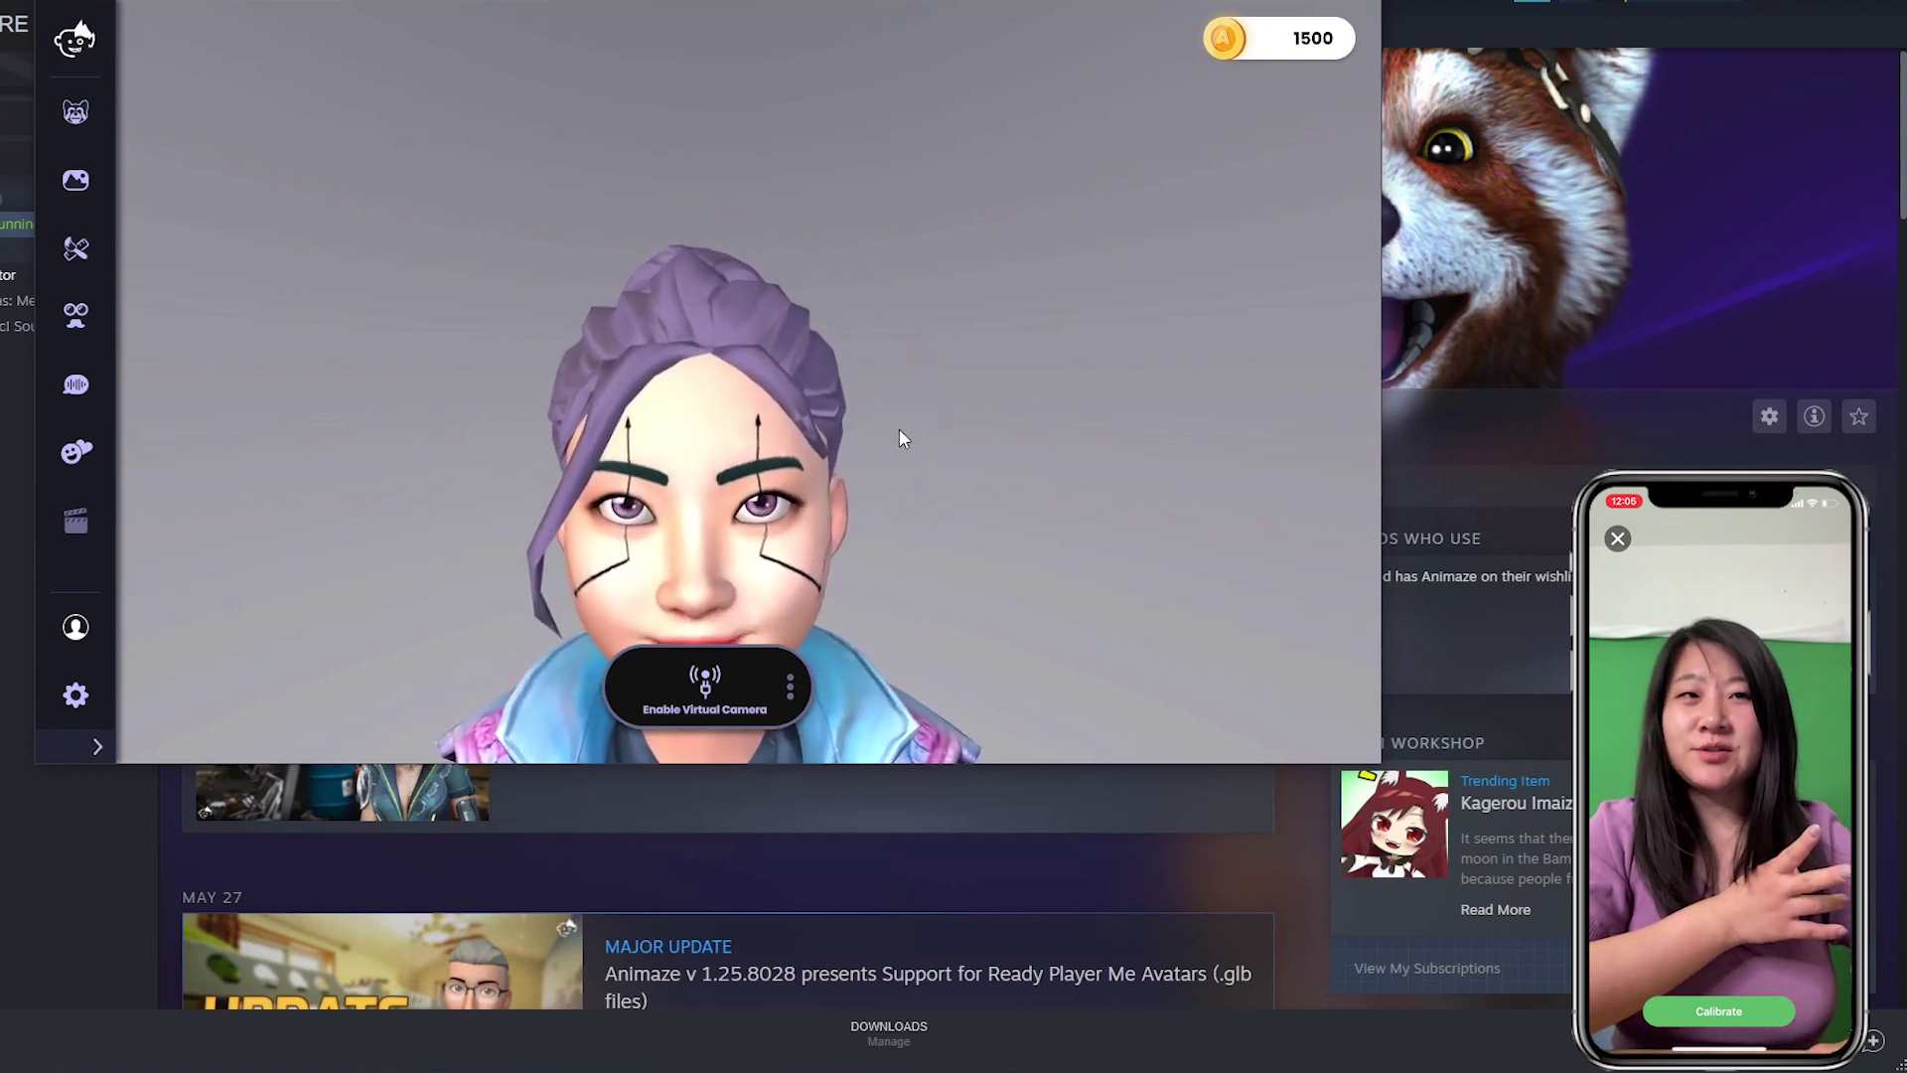
pyautogui.scroll(-5, 900, 440)
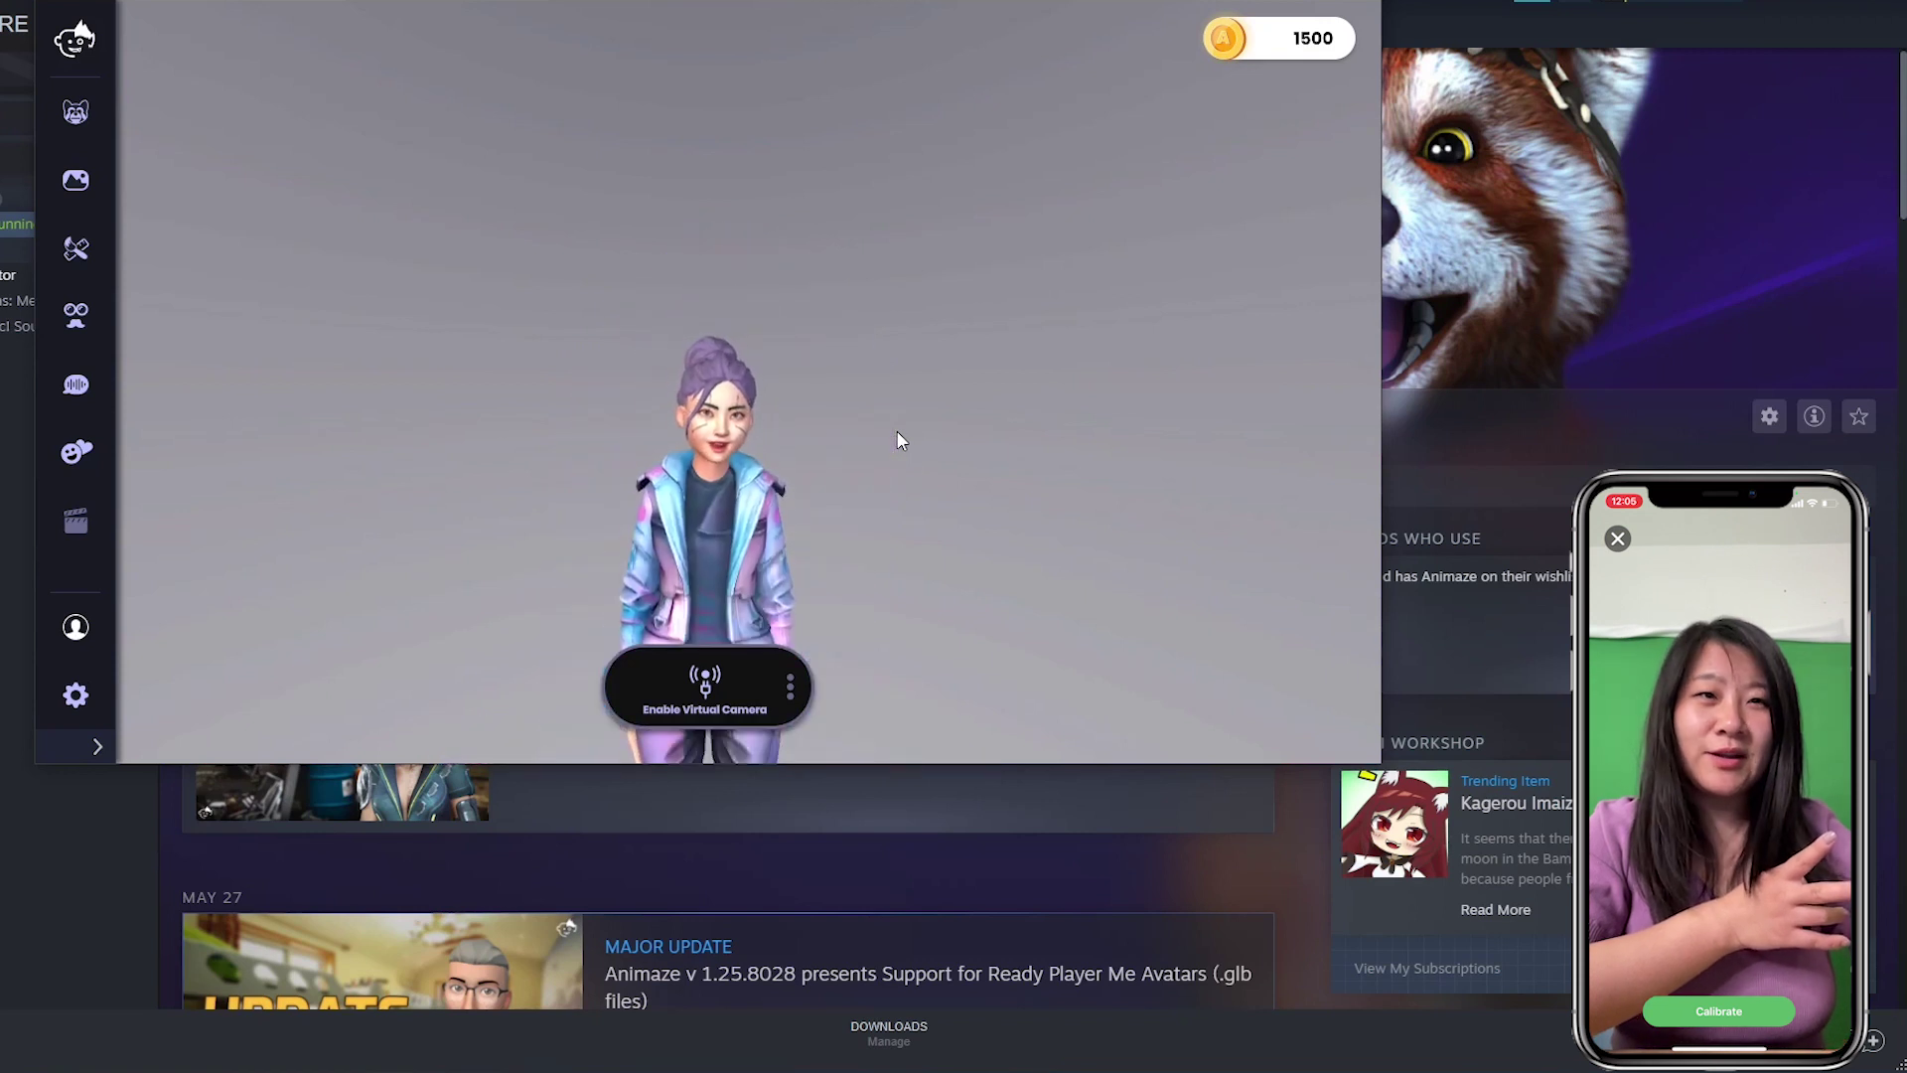
pyautogui.scroll(3, 900, 441)
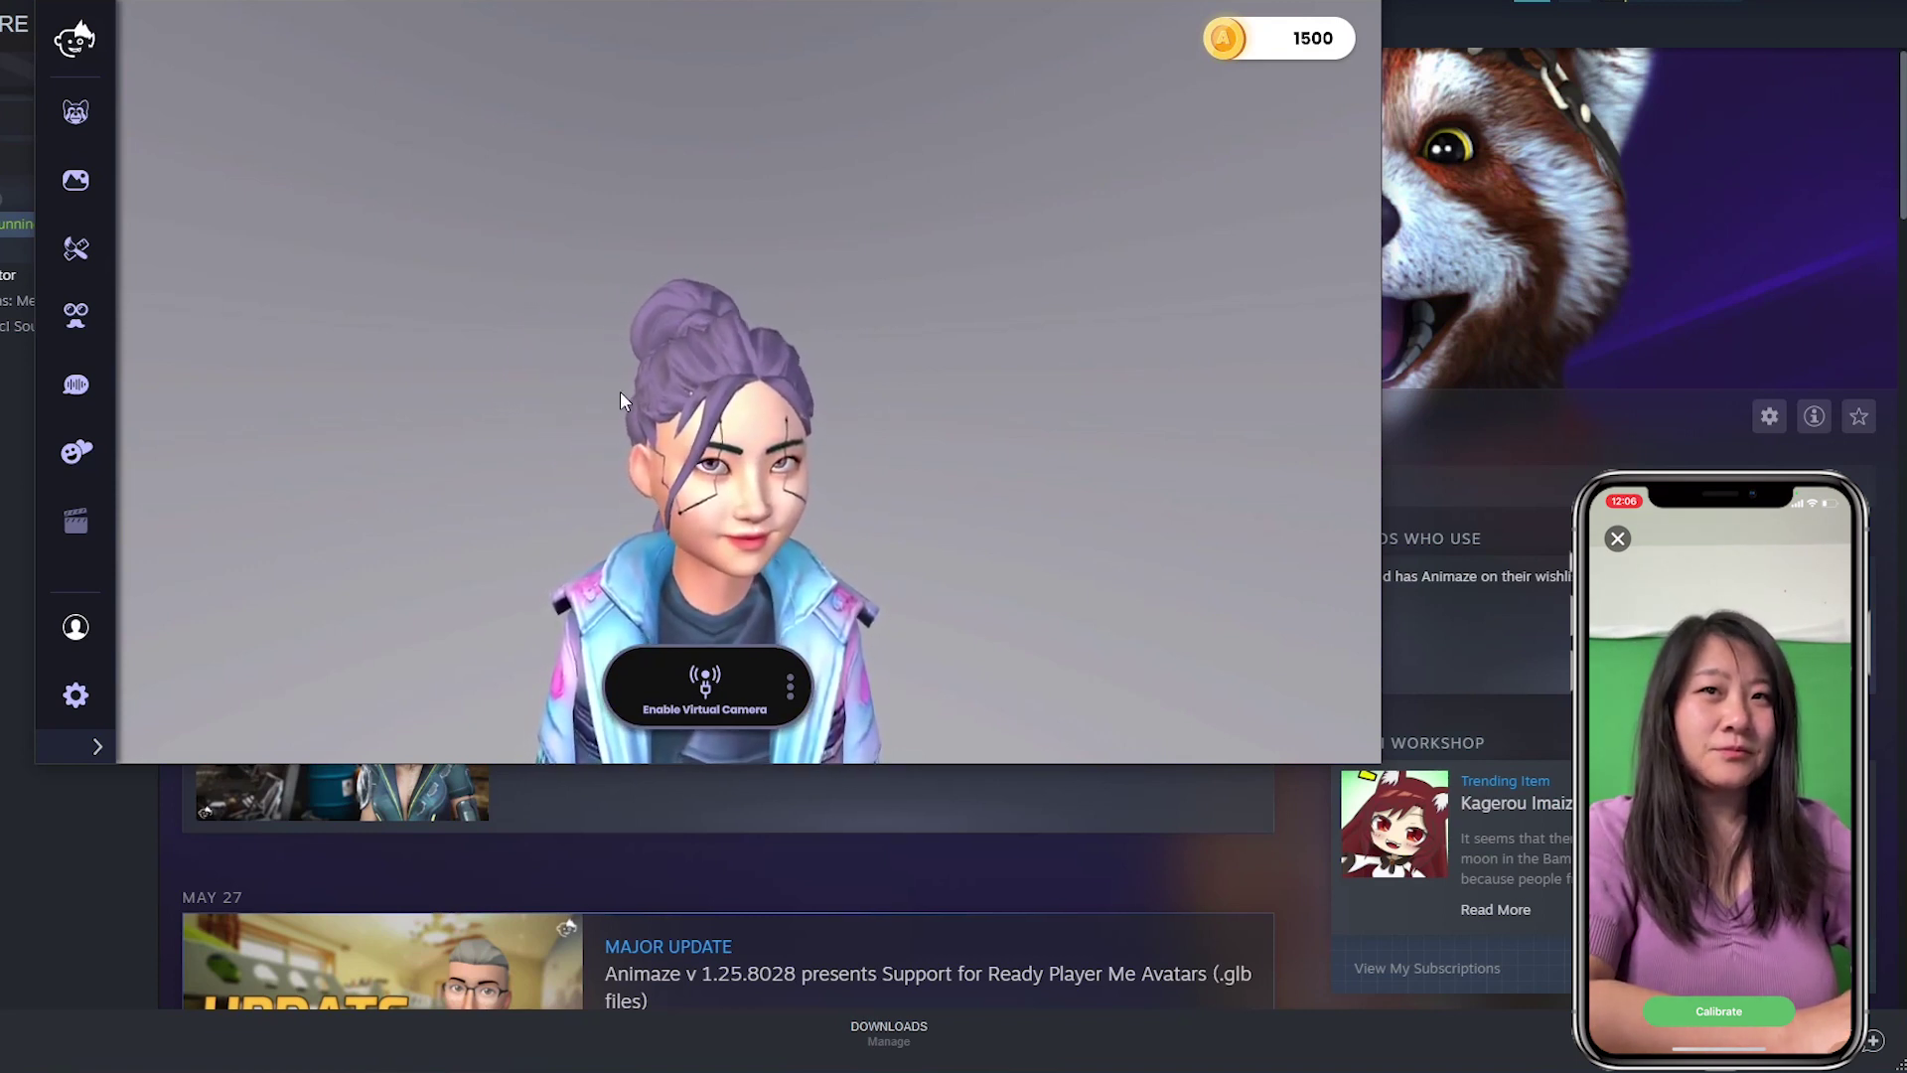
pyautogui.scroll(3, 620, 391)
pyautogui.scroll(-3, 620, 391)
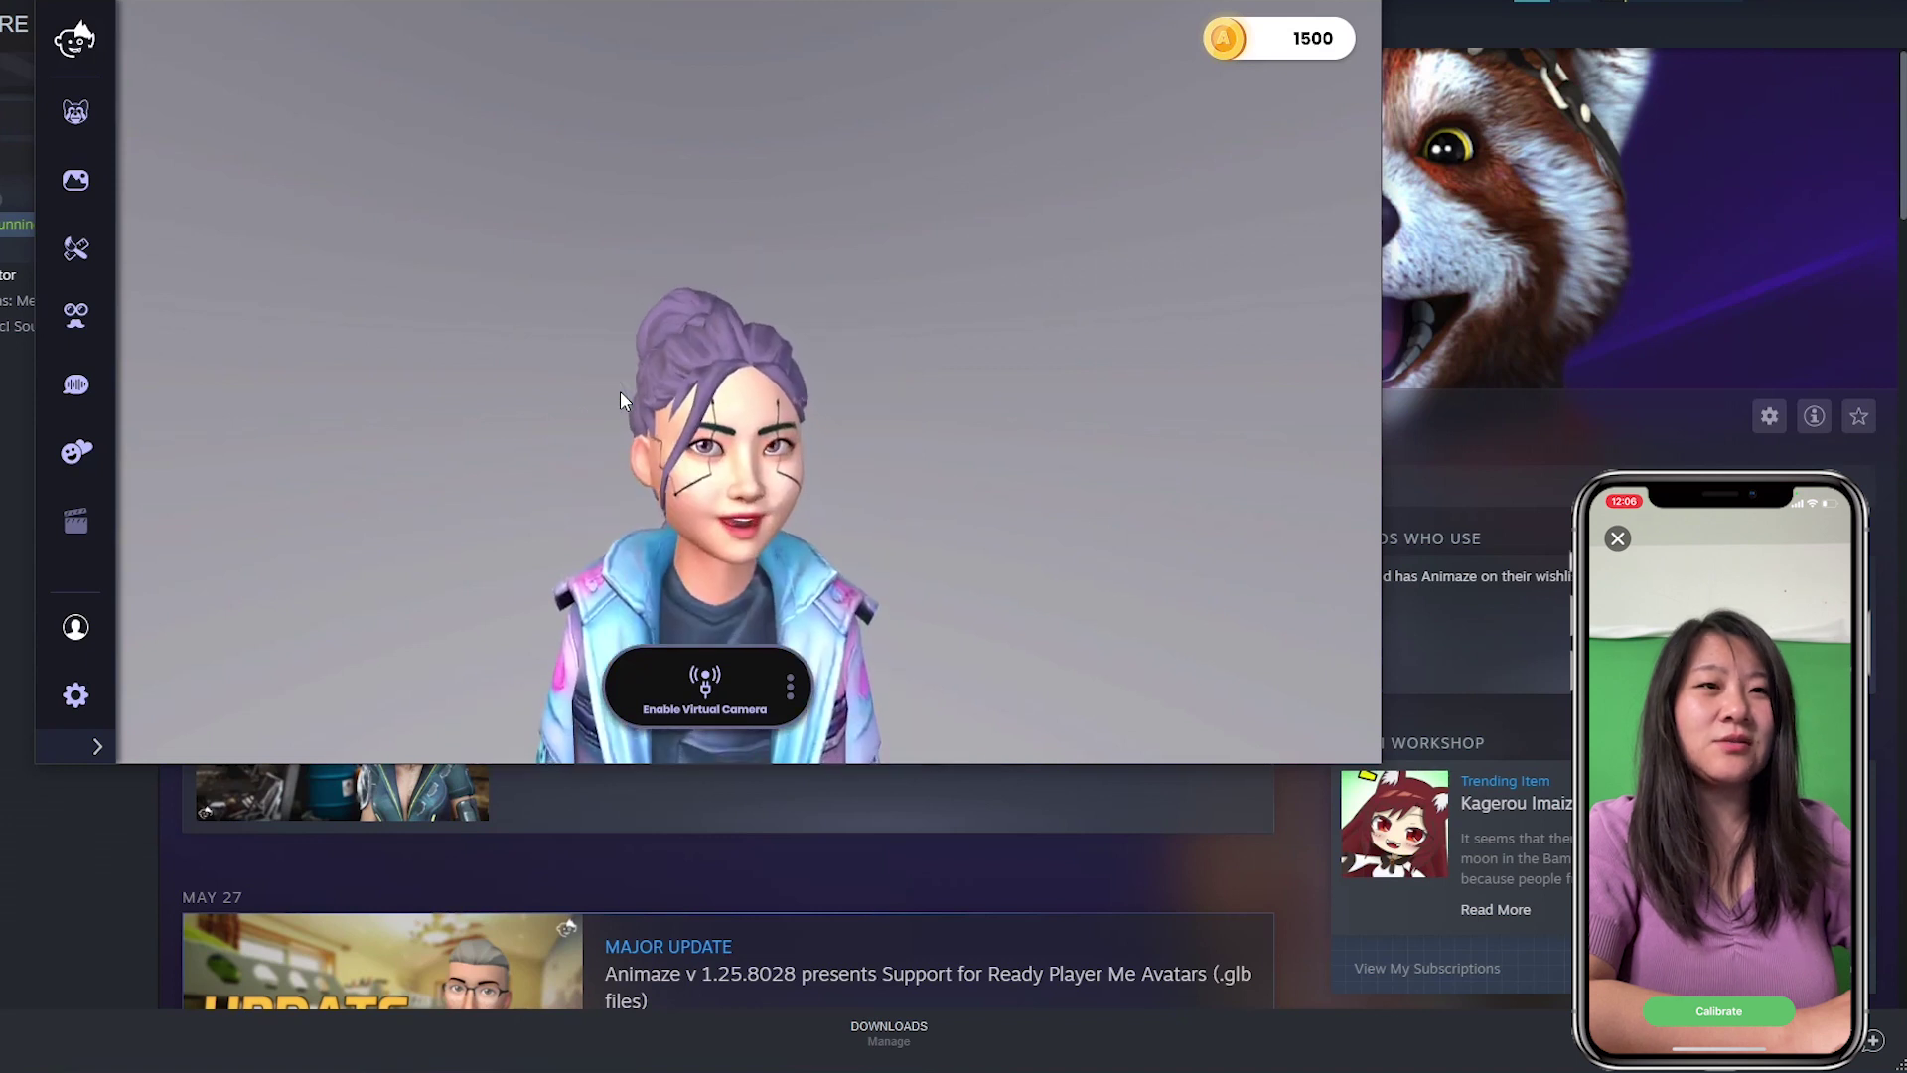